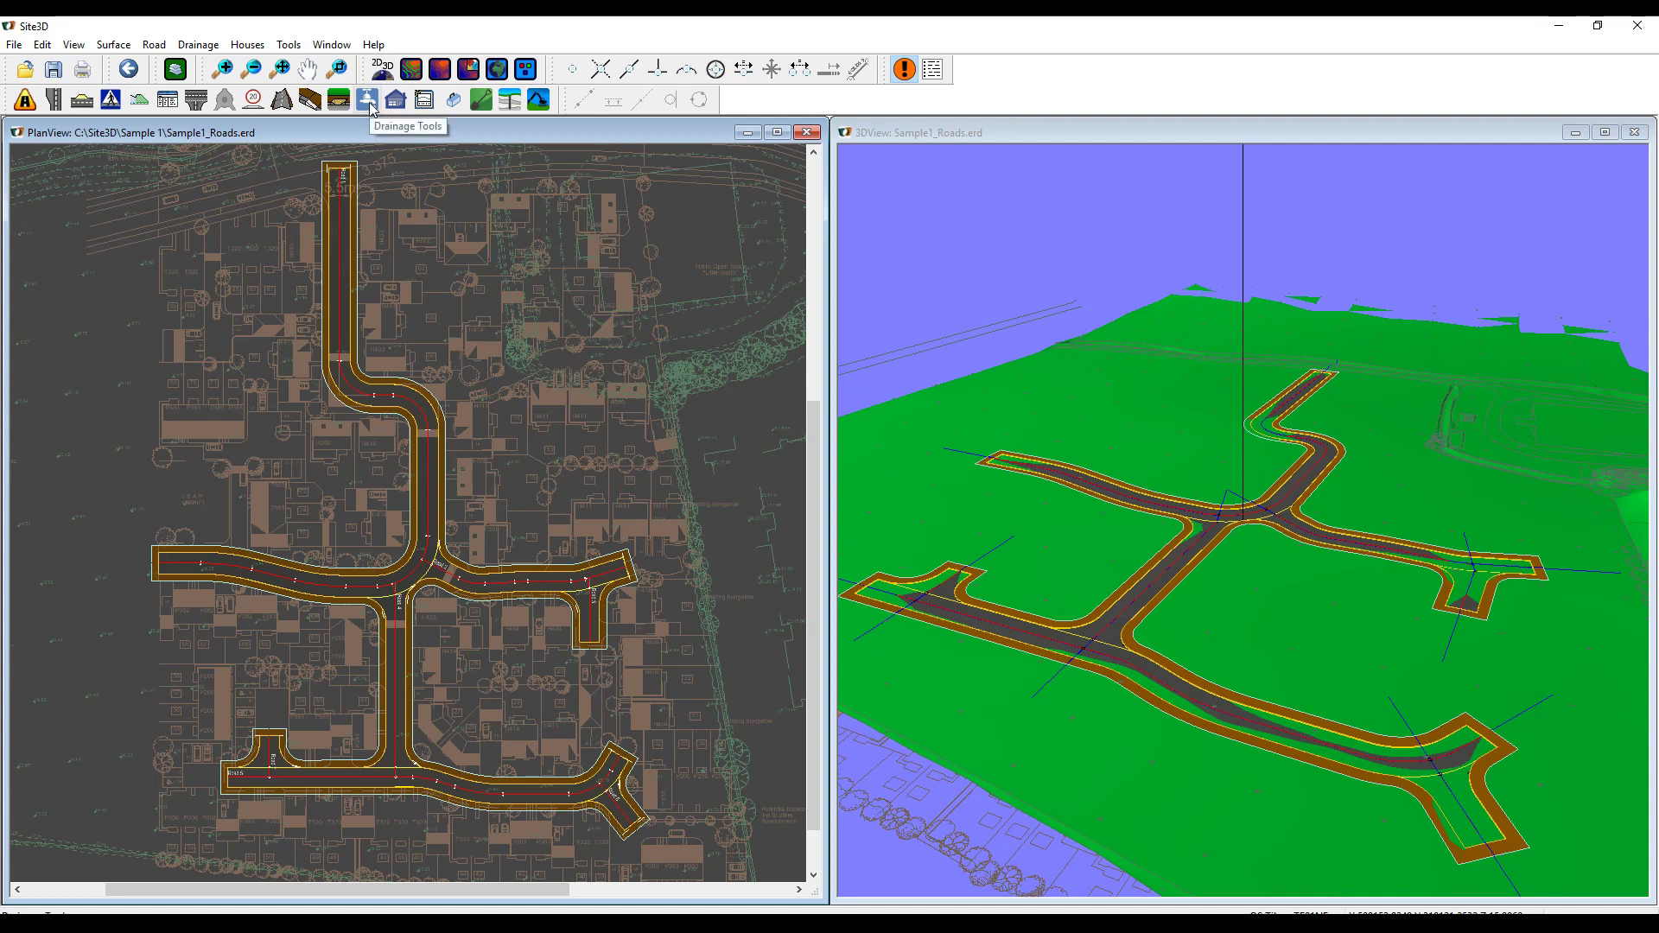
- Show the drainage toolbar over the Sample1_Roads plan view
click(368, 100)
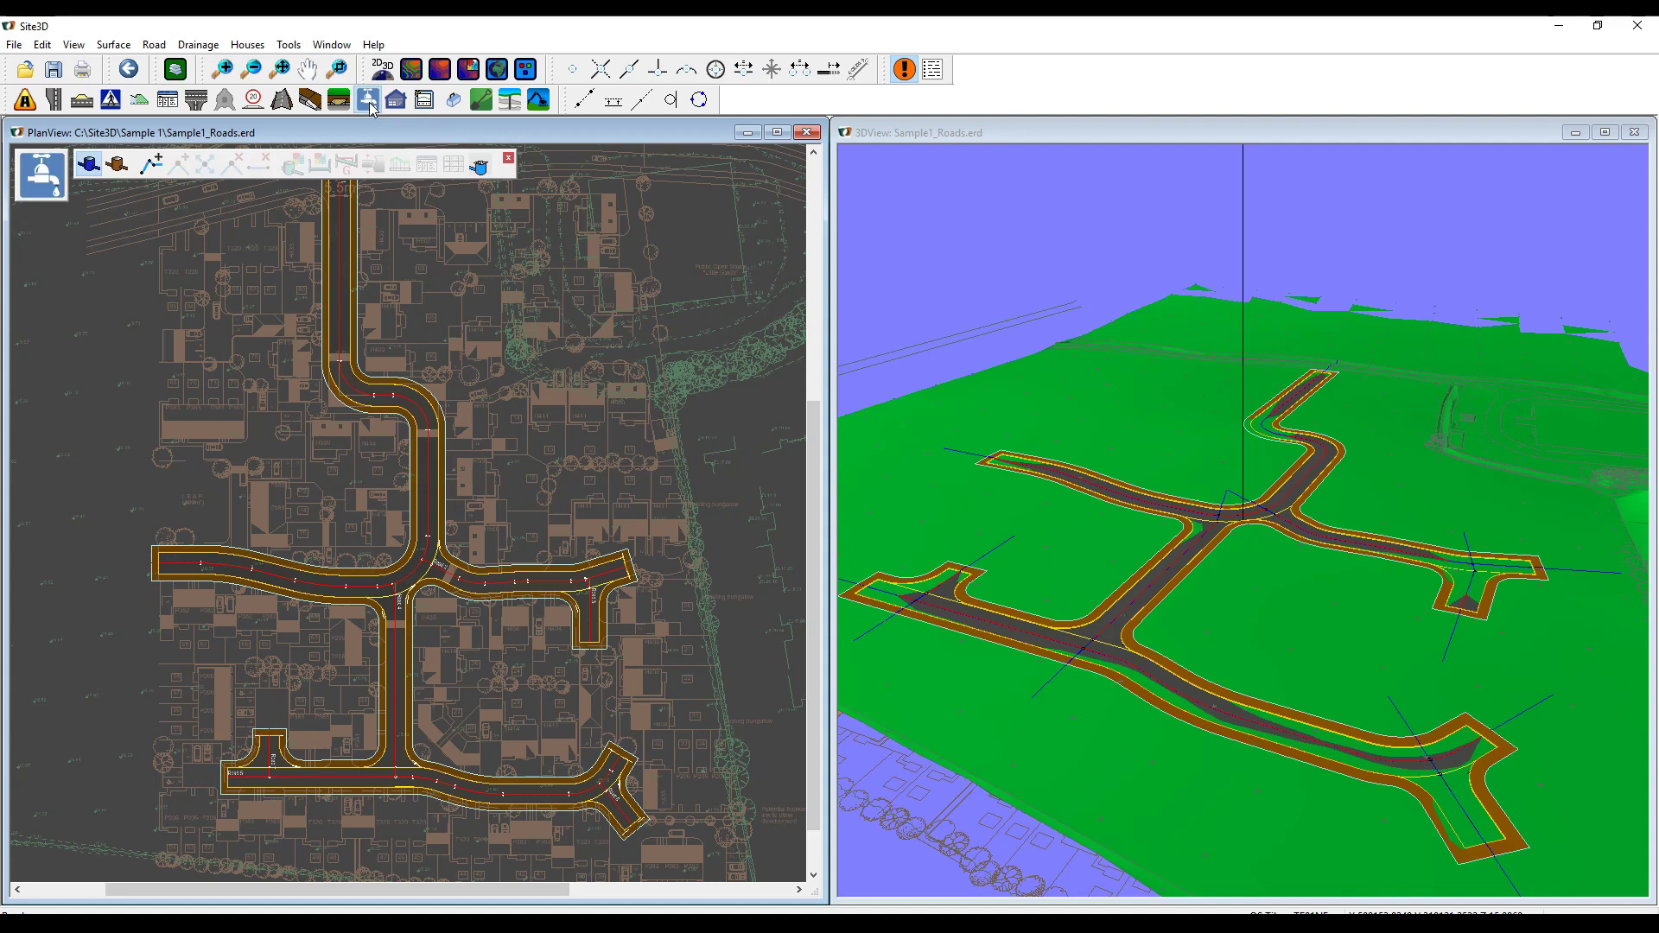
- Activate the New Drainage Run tool on the drainage toolbar
click(95, 168)
- Start a drainage run at the west road end and route it to the road junction
click(157, 173)
scroll(194, 605, up, 3)
middle_drag(298, 613, 386, 548)
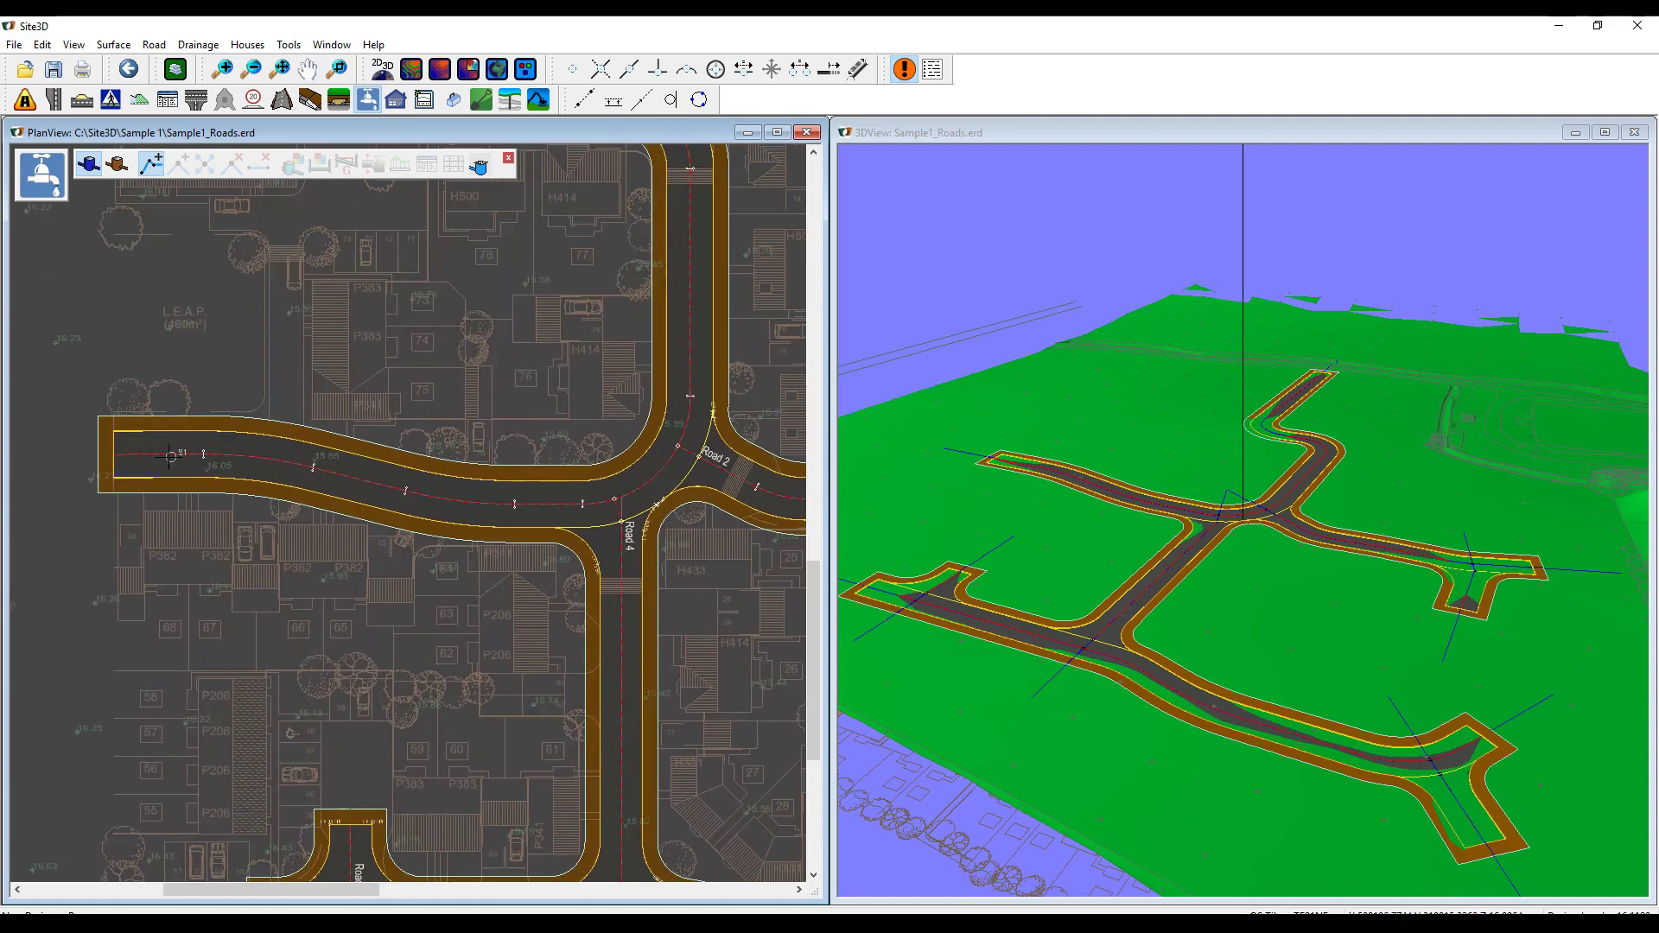
click(131, 446)
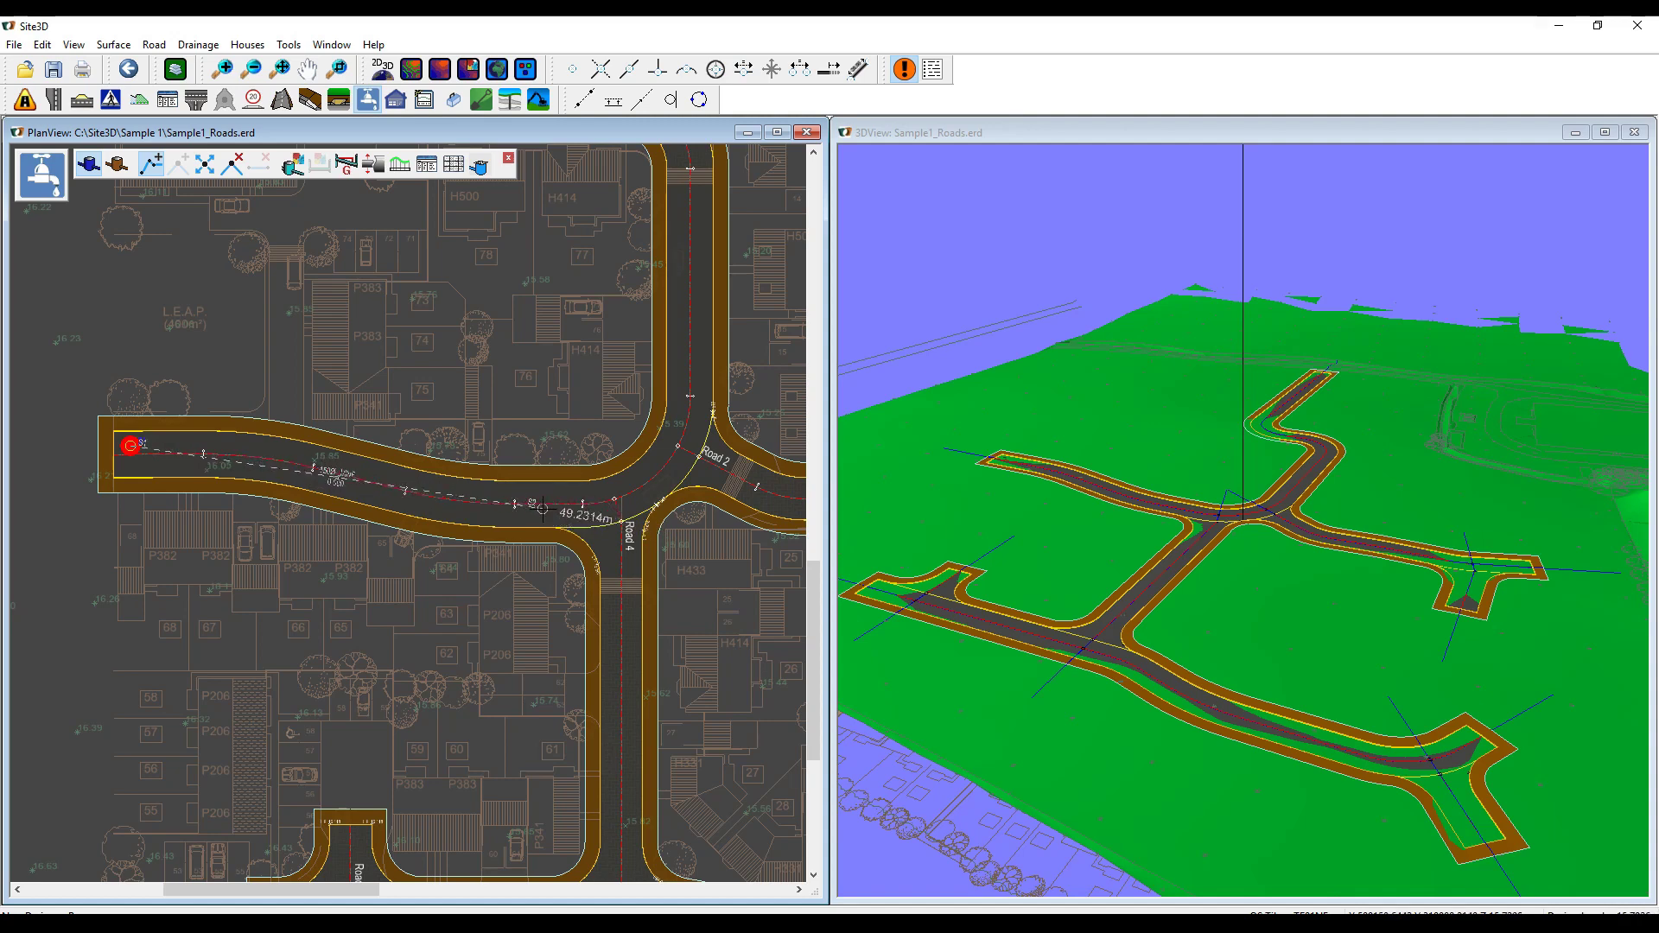
click(604, 518)
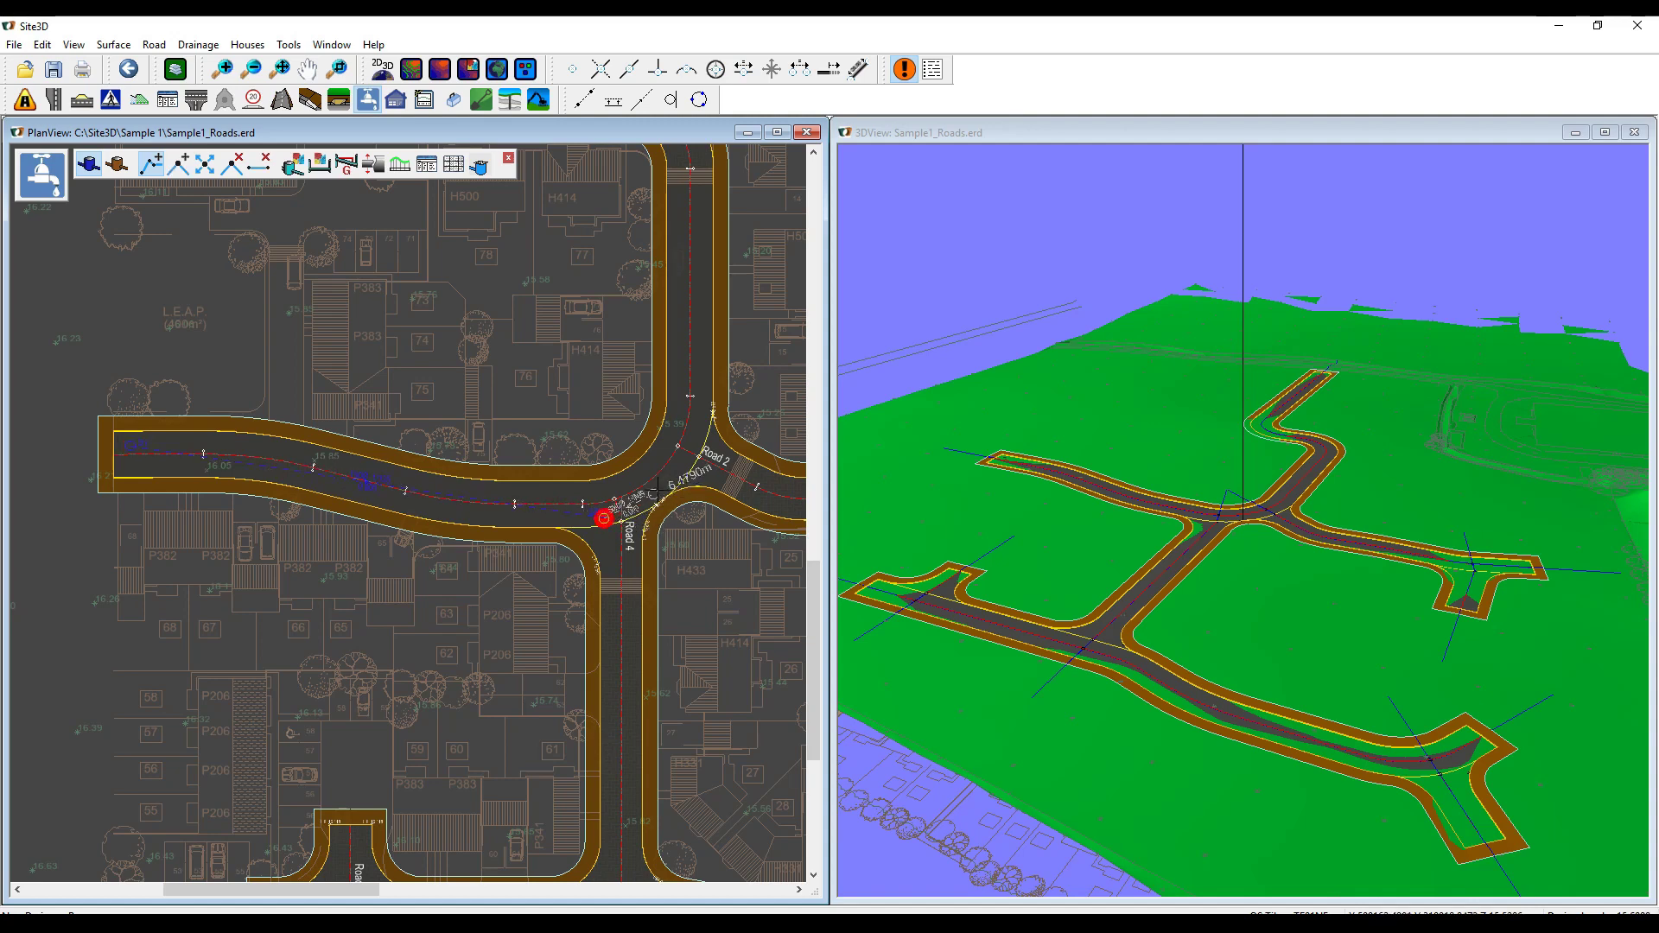
click(688, 464)
scroll(697, 484, up, 3)
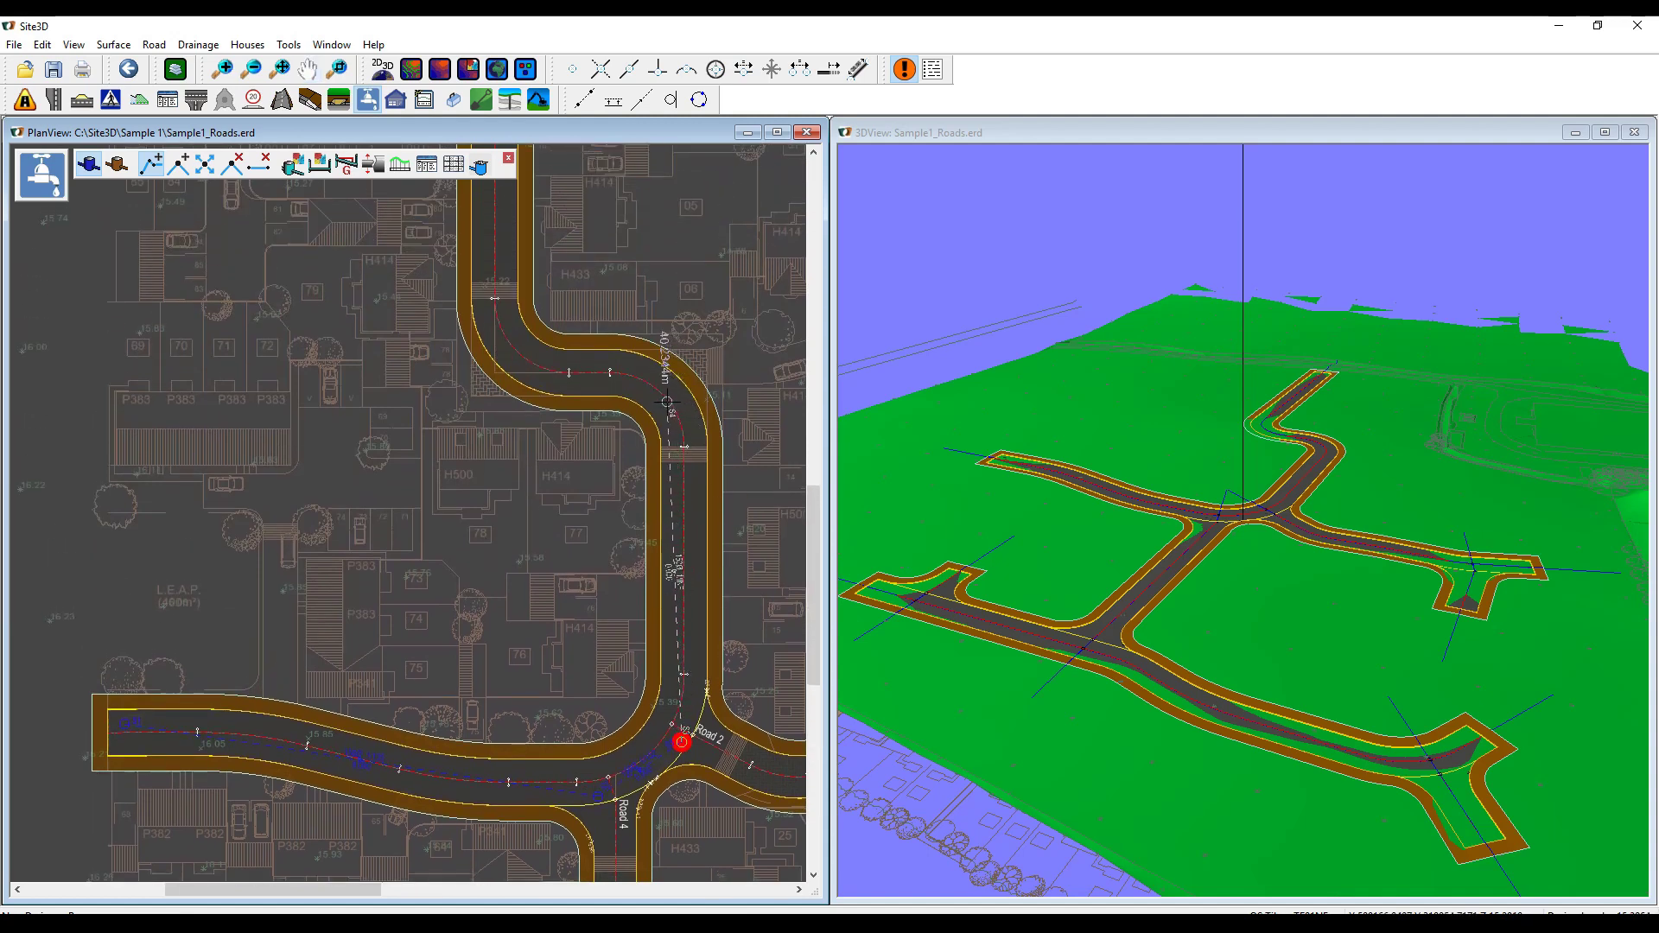
- Continue the run north past the bend to the top of Road 1 and finish it
click(667, 401)
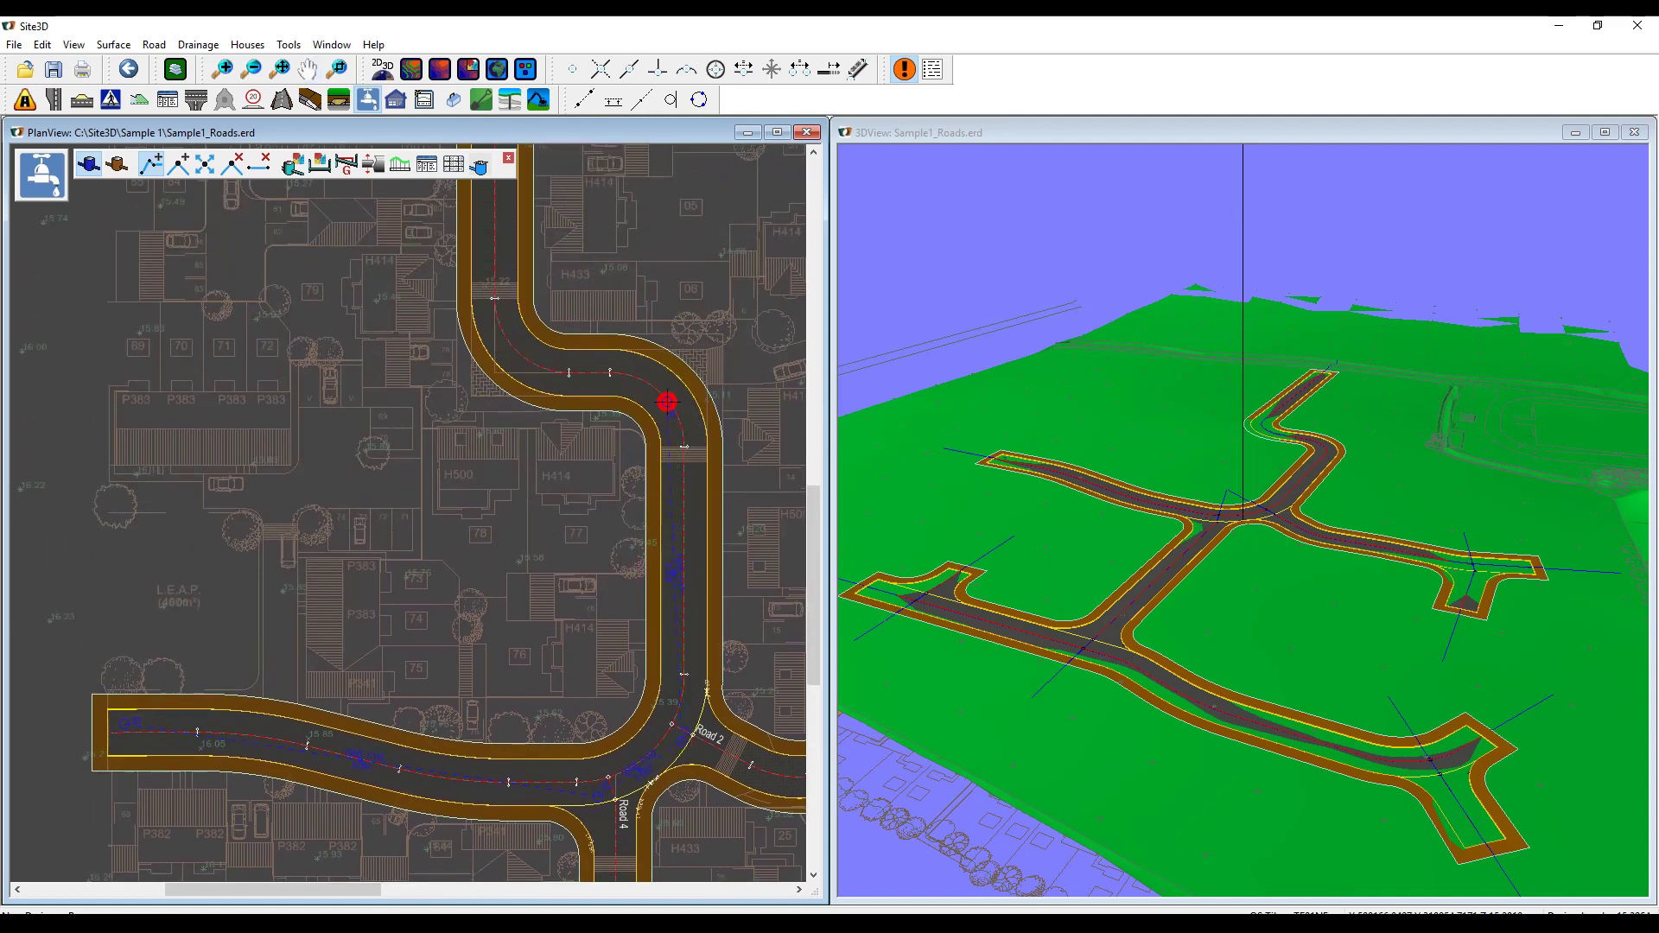
click(489, 329)
scroll(495, 342, up, 5)
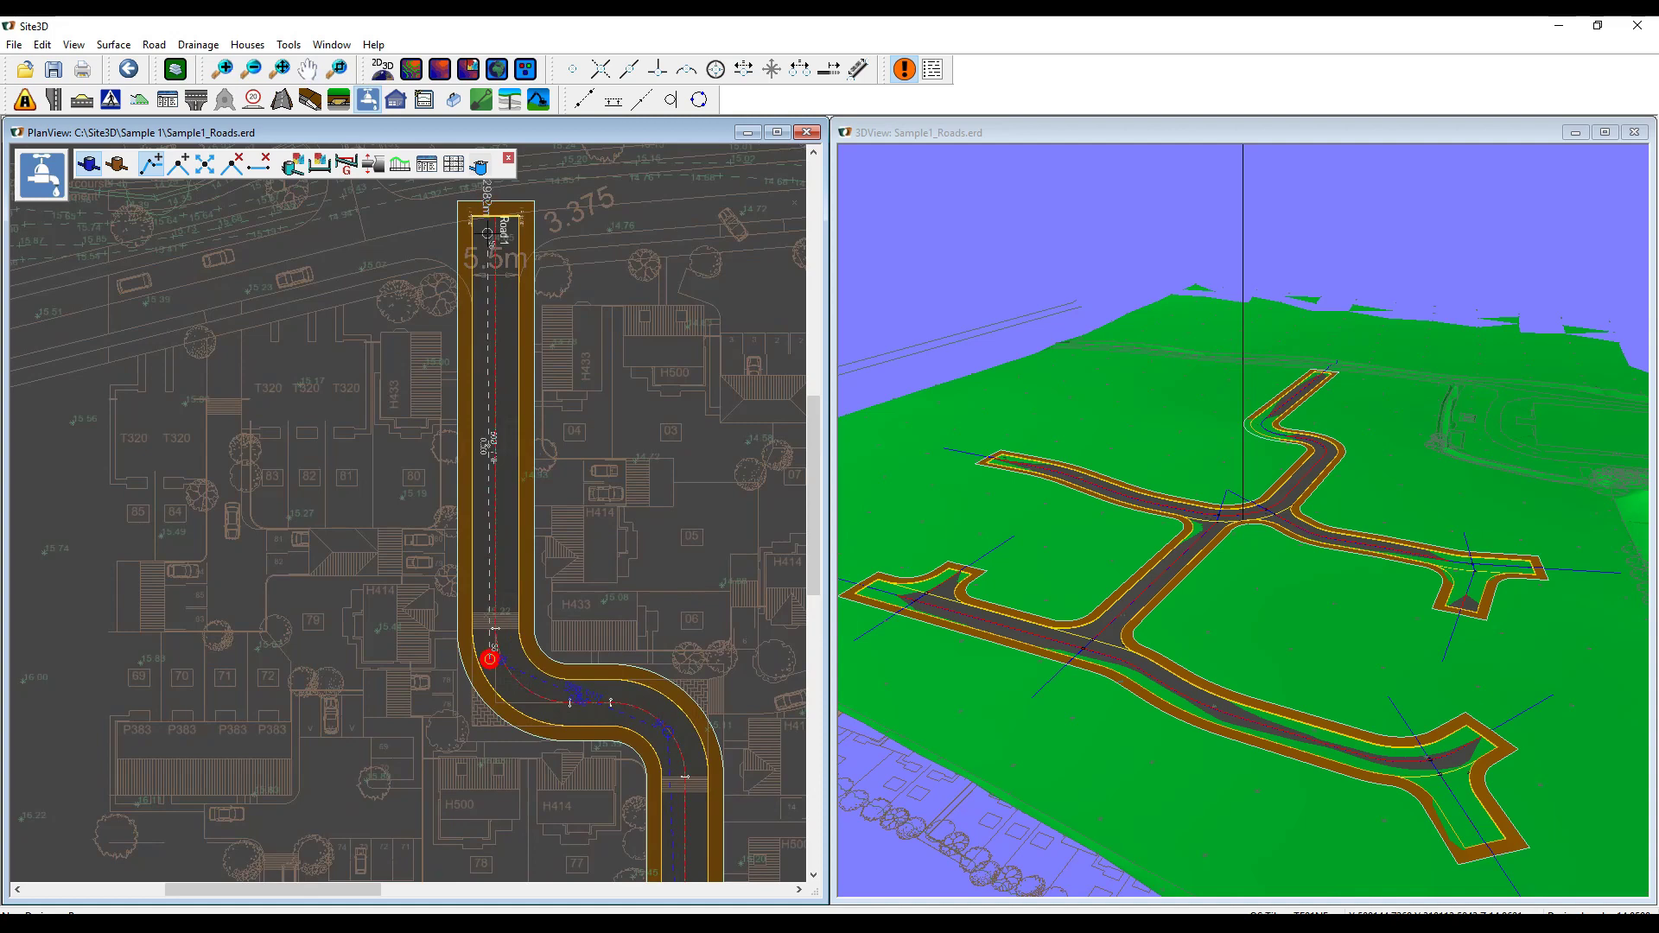
click(488, 232)
right_click(518, 270)
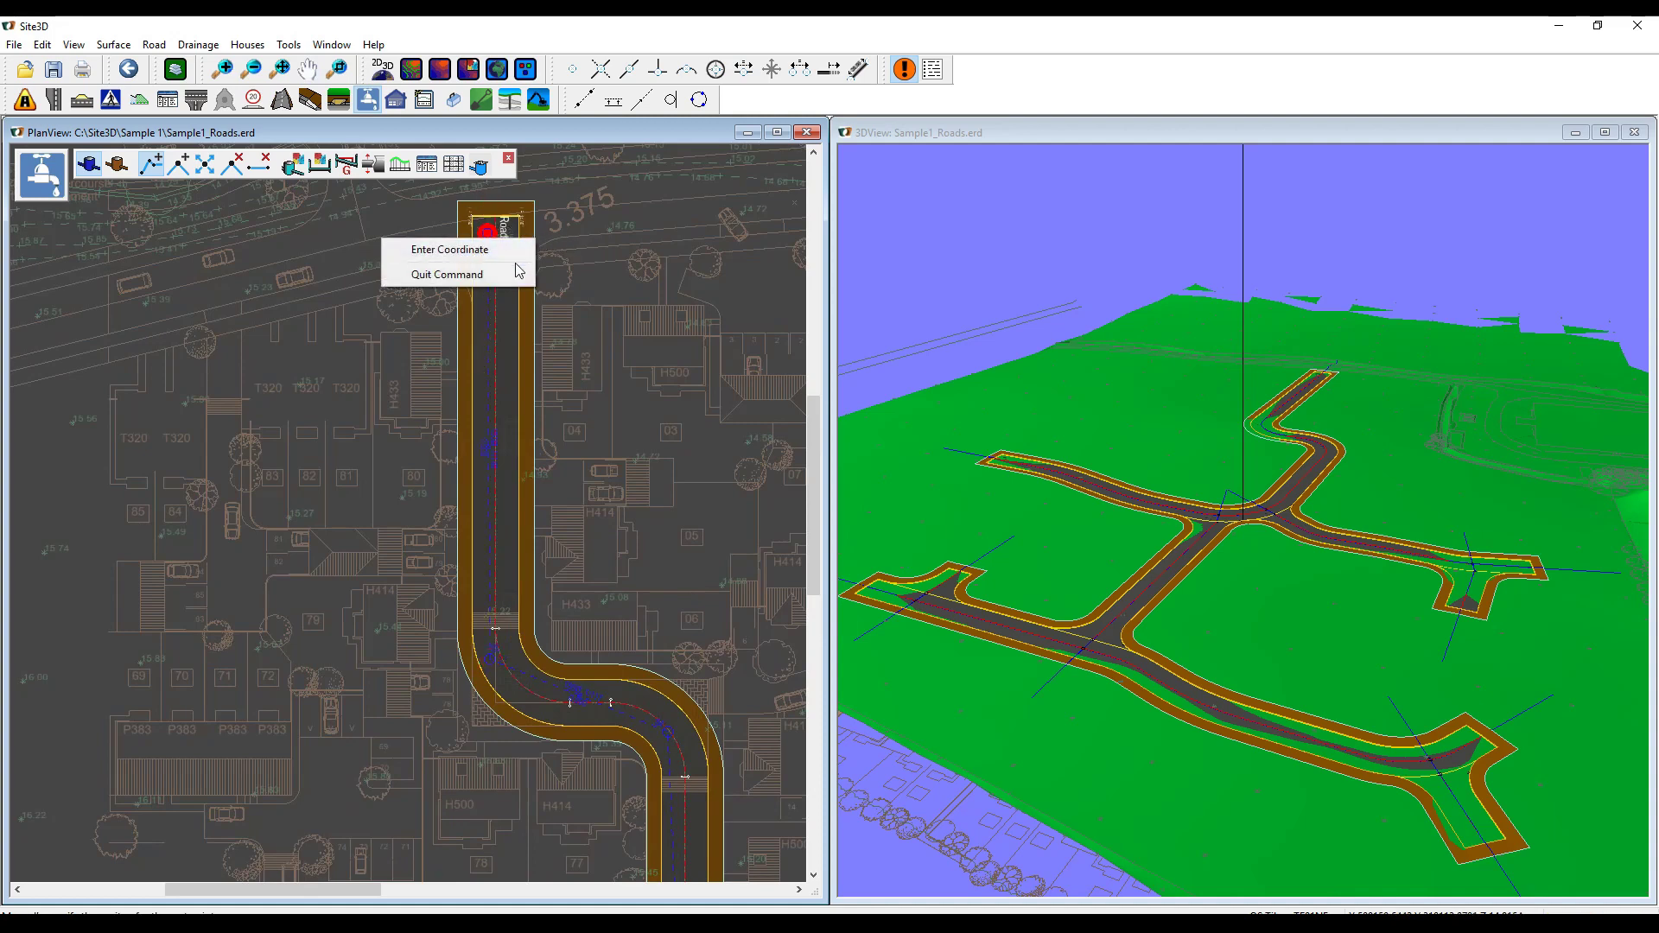
click(519, 271)
middle_drag(626, 675, 500, 455)
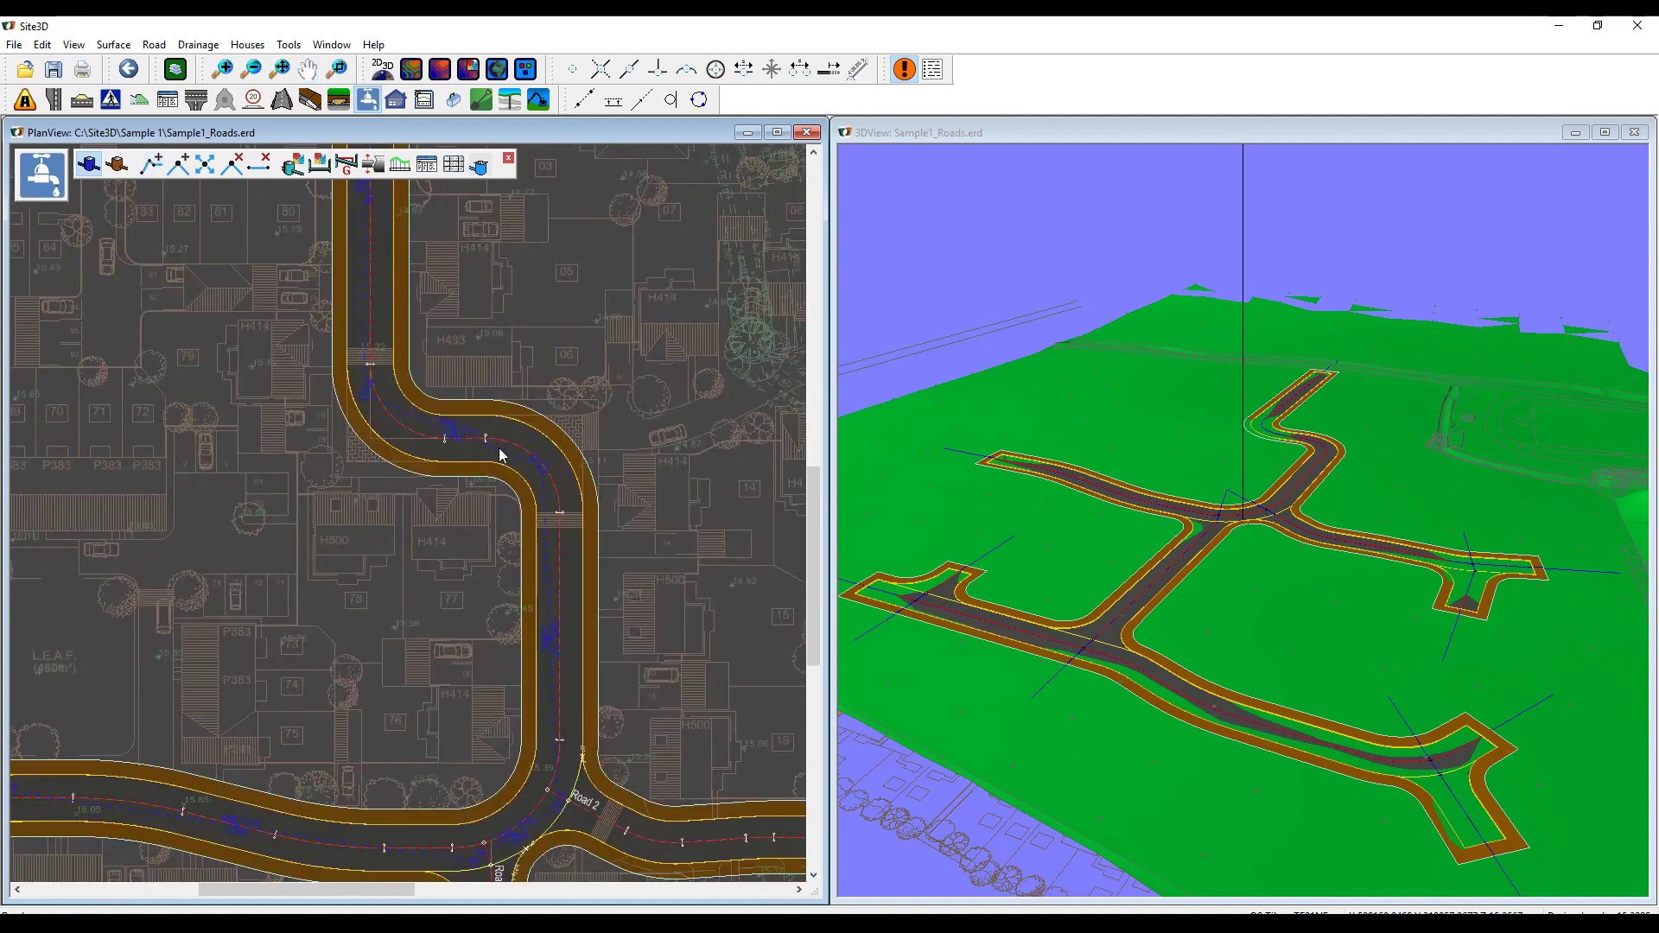
- Draw a second run from Road 5's west end to the Road 2 junction manhole and finish it
scroll(450, 553, down, 3)
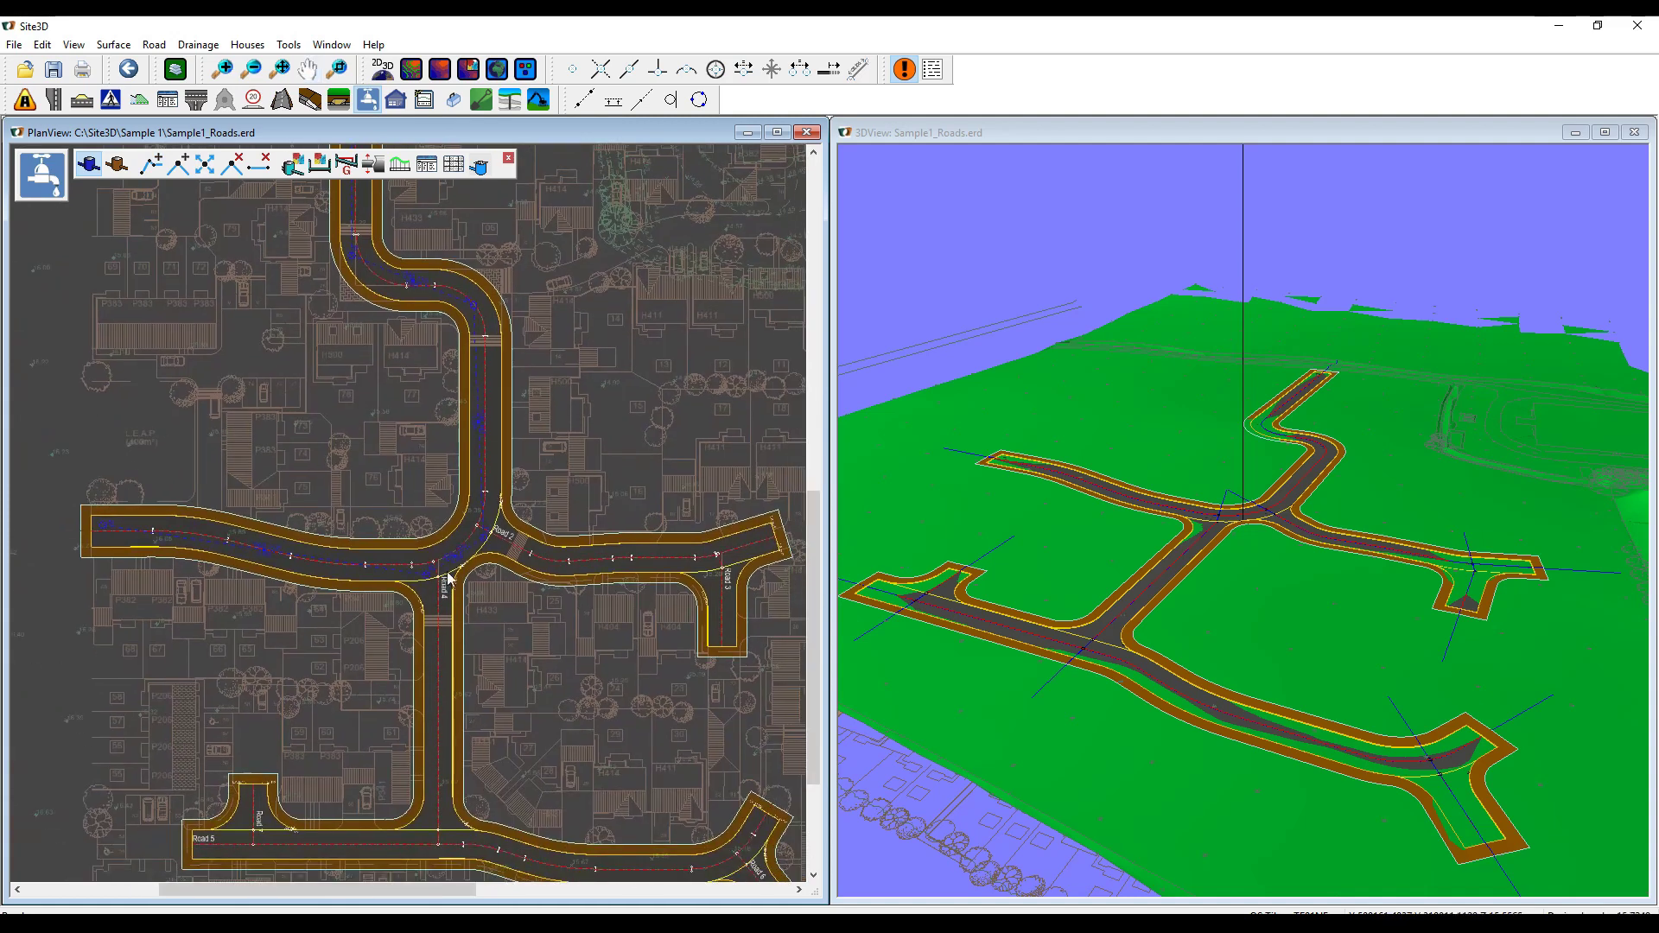
scroll(437, 650, up, 4)
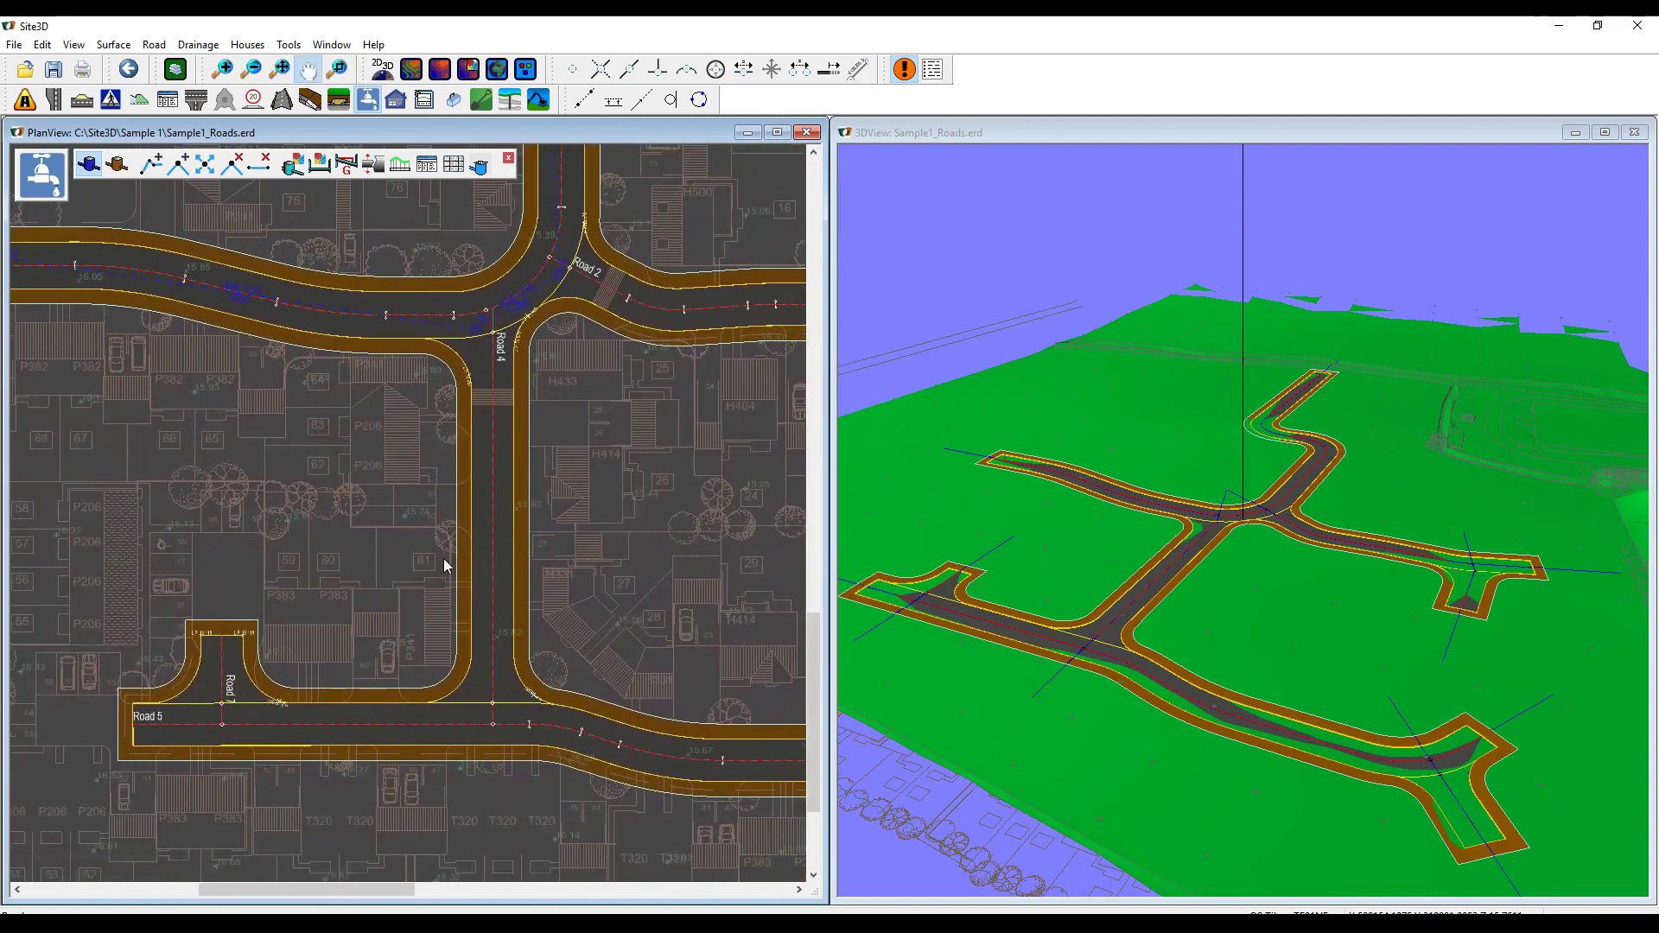
click(155, 171)
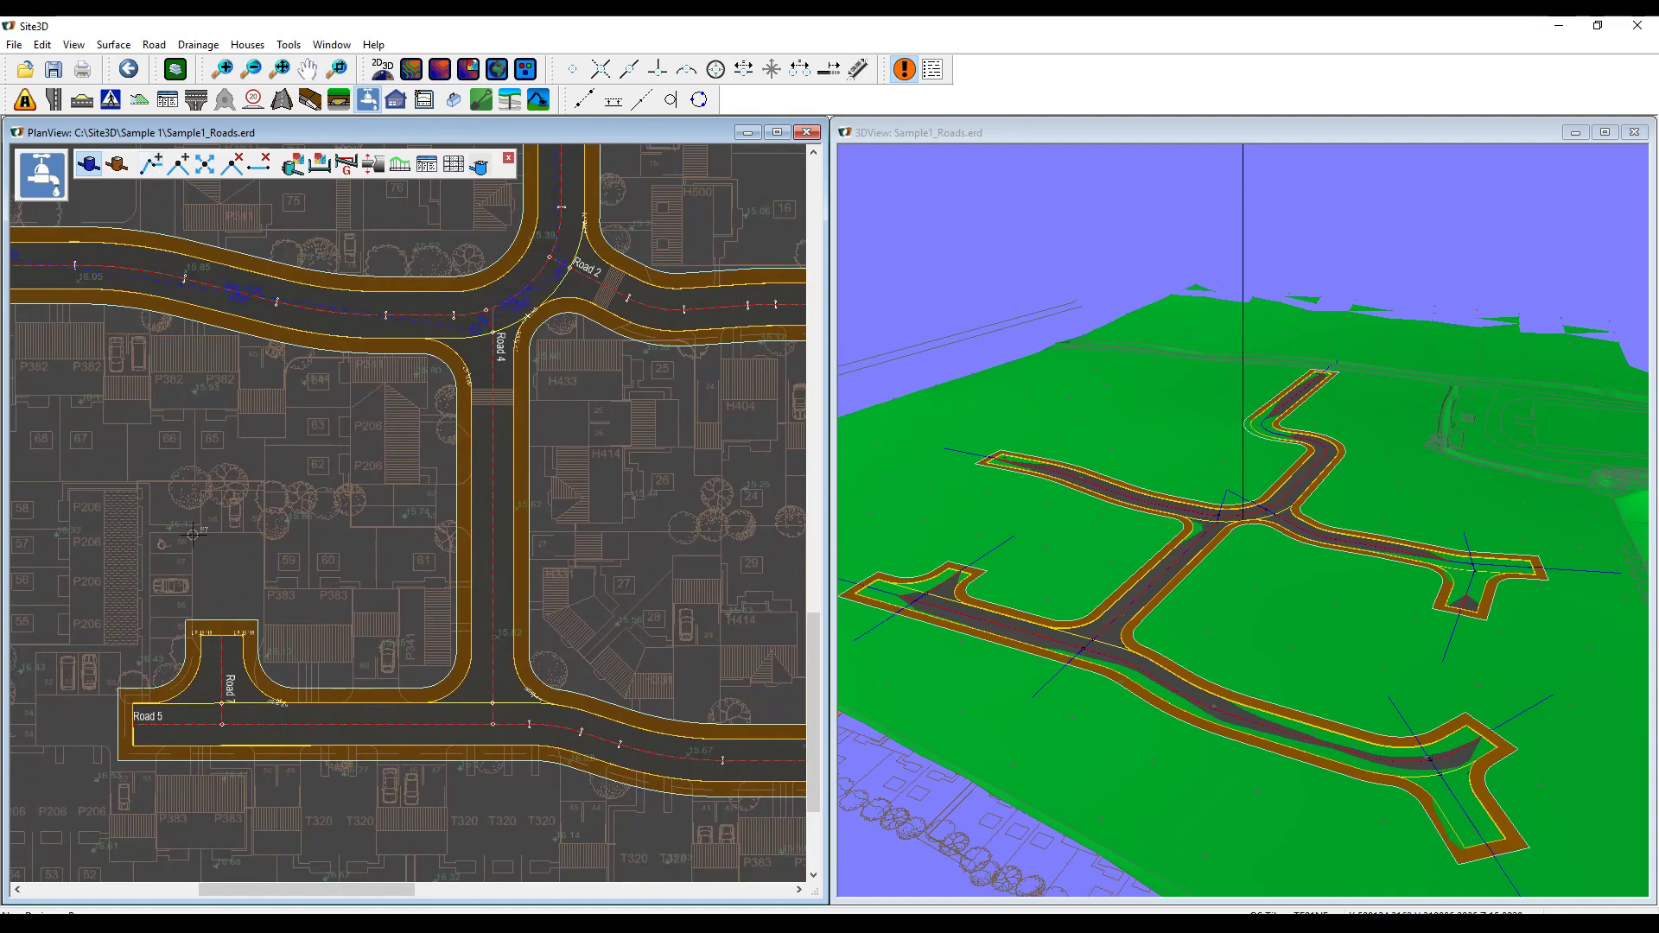
click(147, 735)
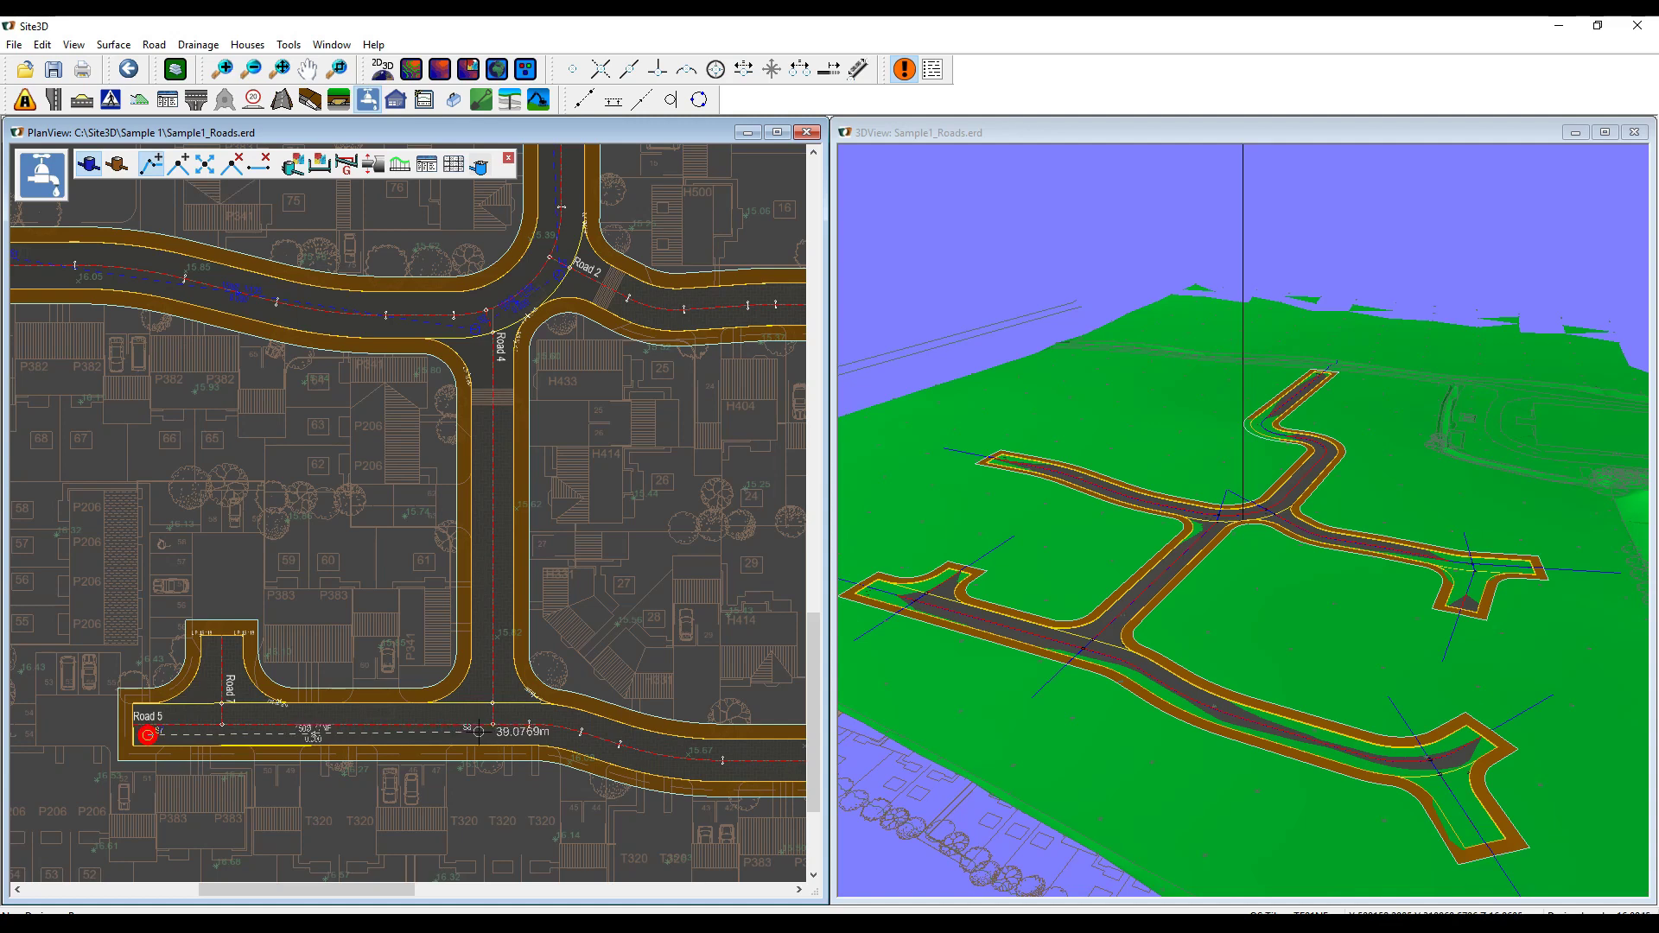
scroll(485, 335, up, 3)
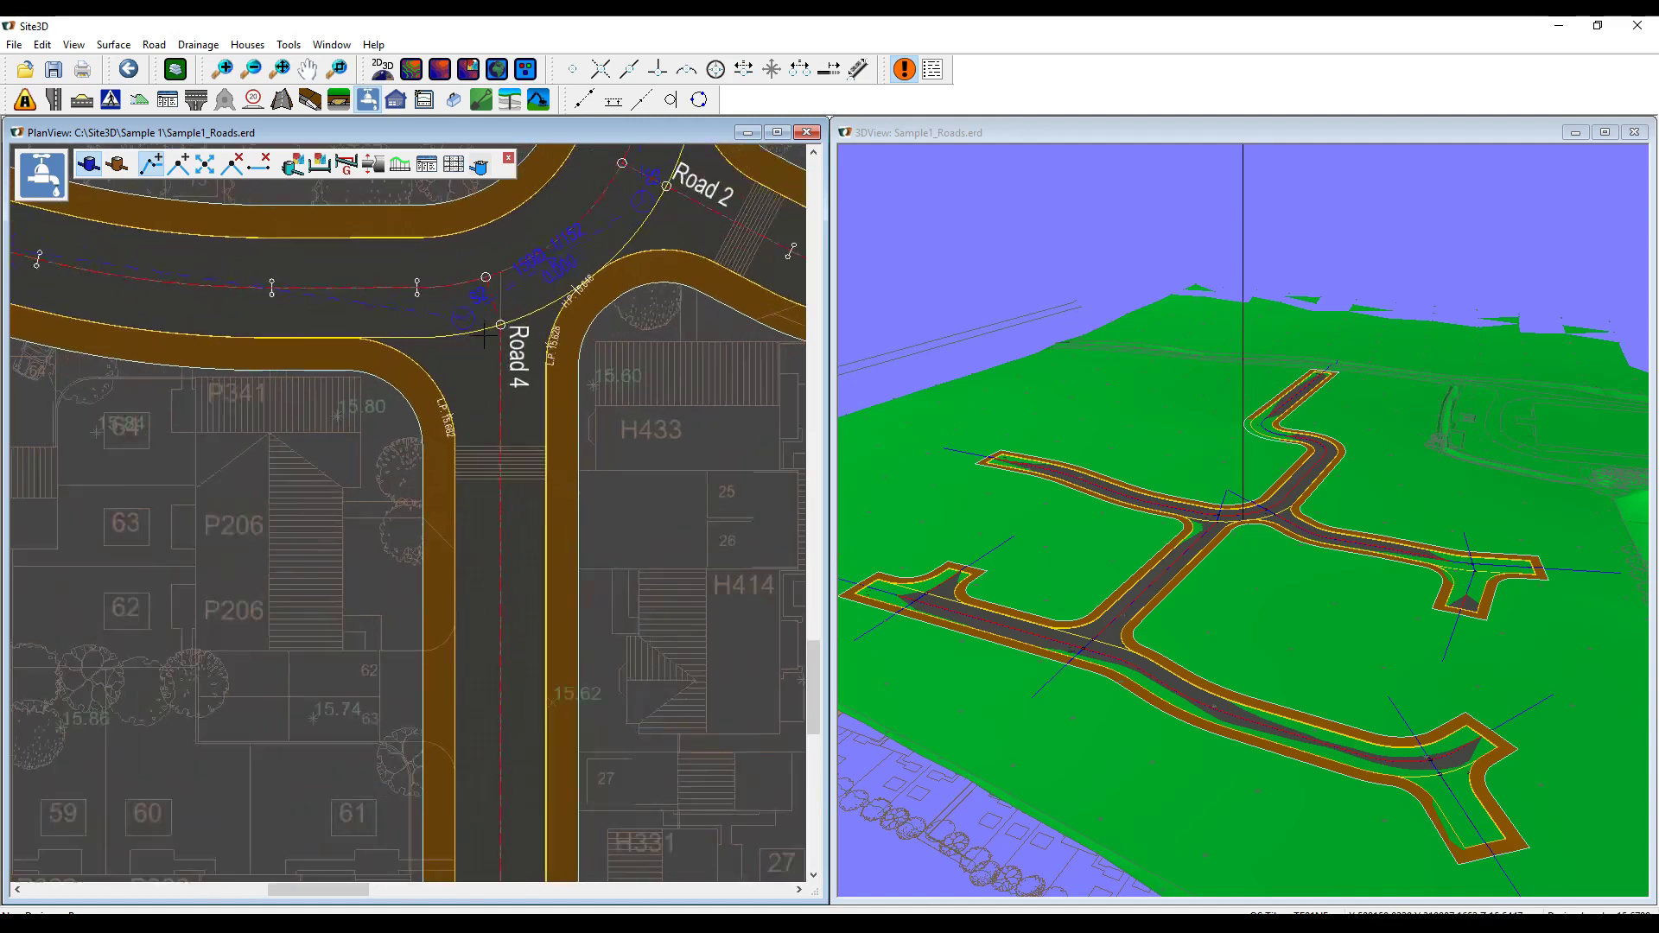
scroll(485, 335, up, 1)
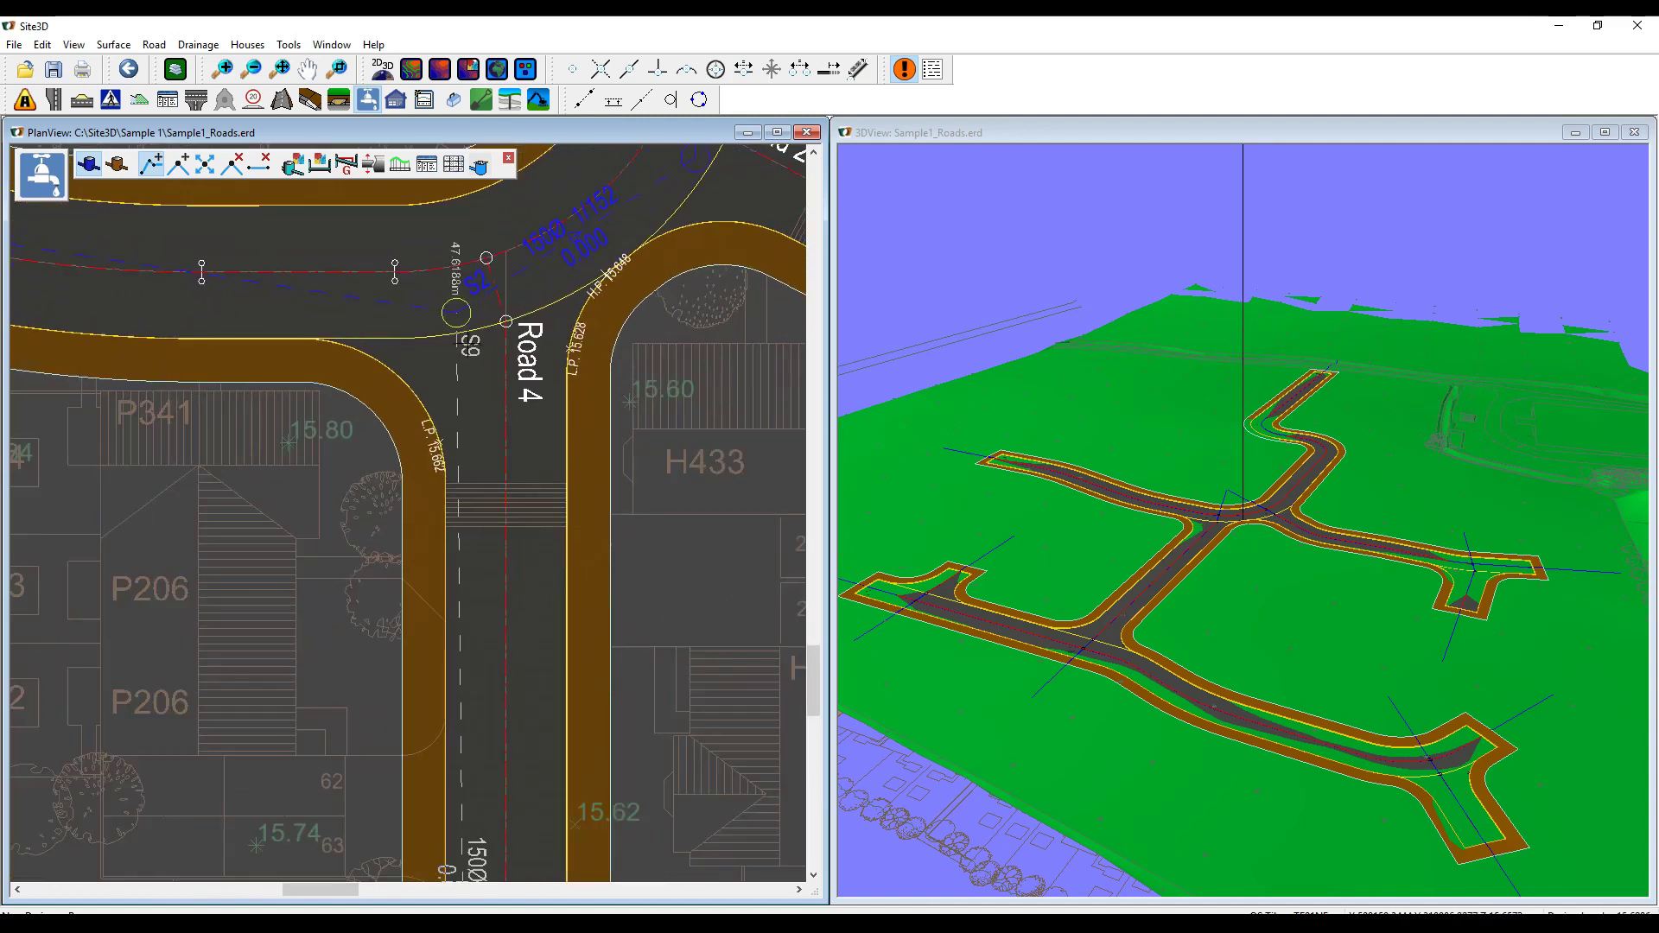
click(461, 339)
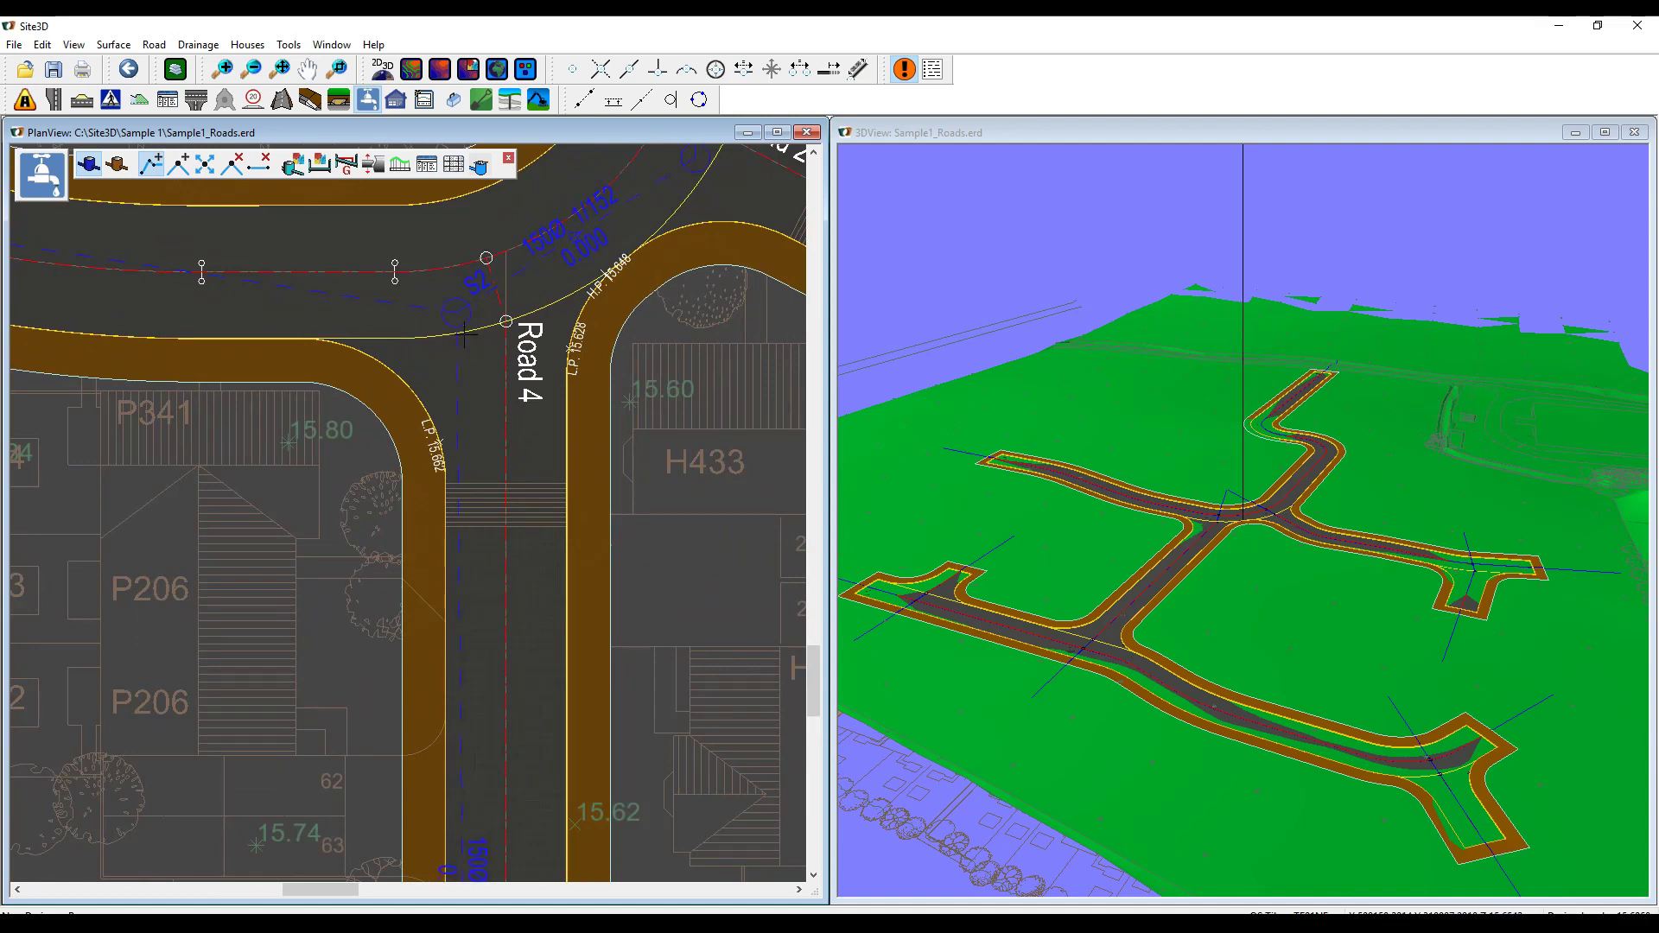
right_click(488, 333)
click(415, 368)
scroll(560, 374, down, 2)
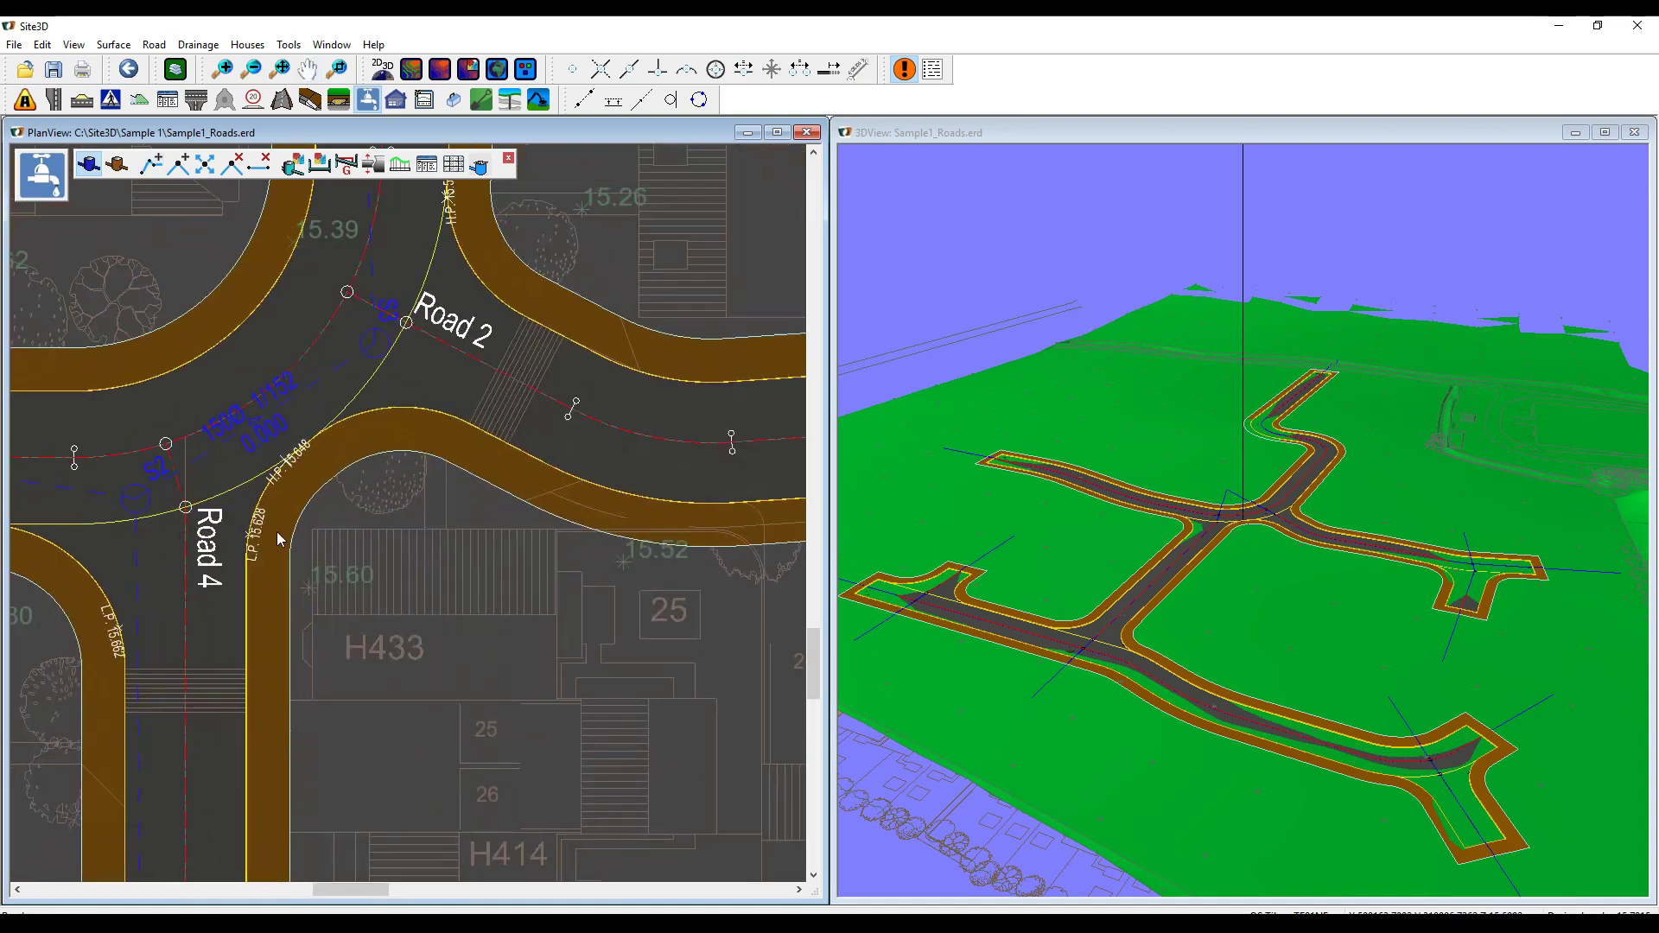
middle_drag(651, 511, 319, 522)
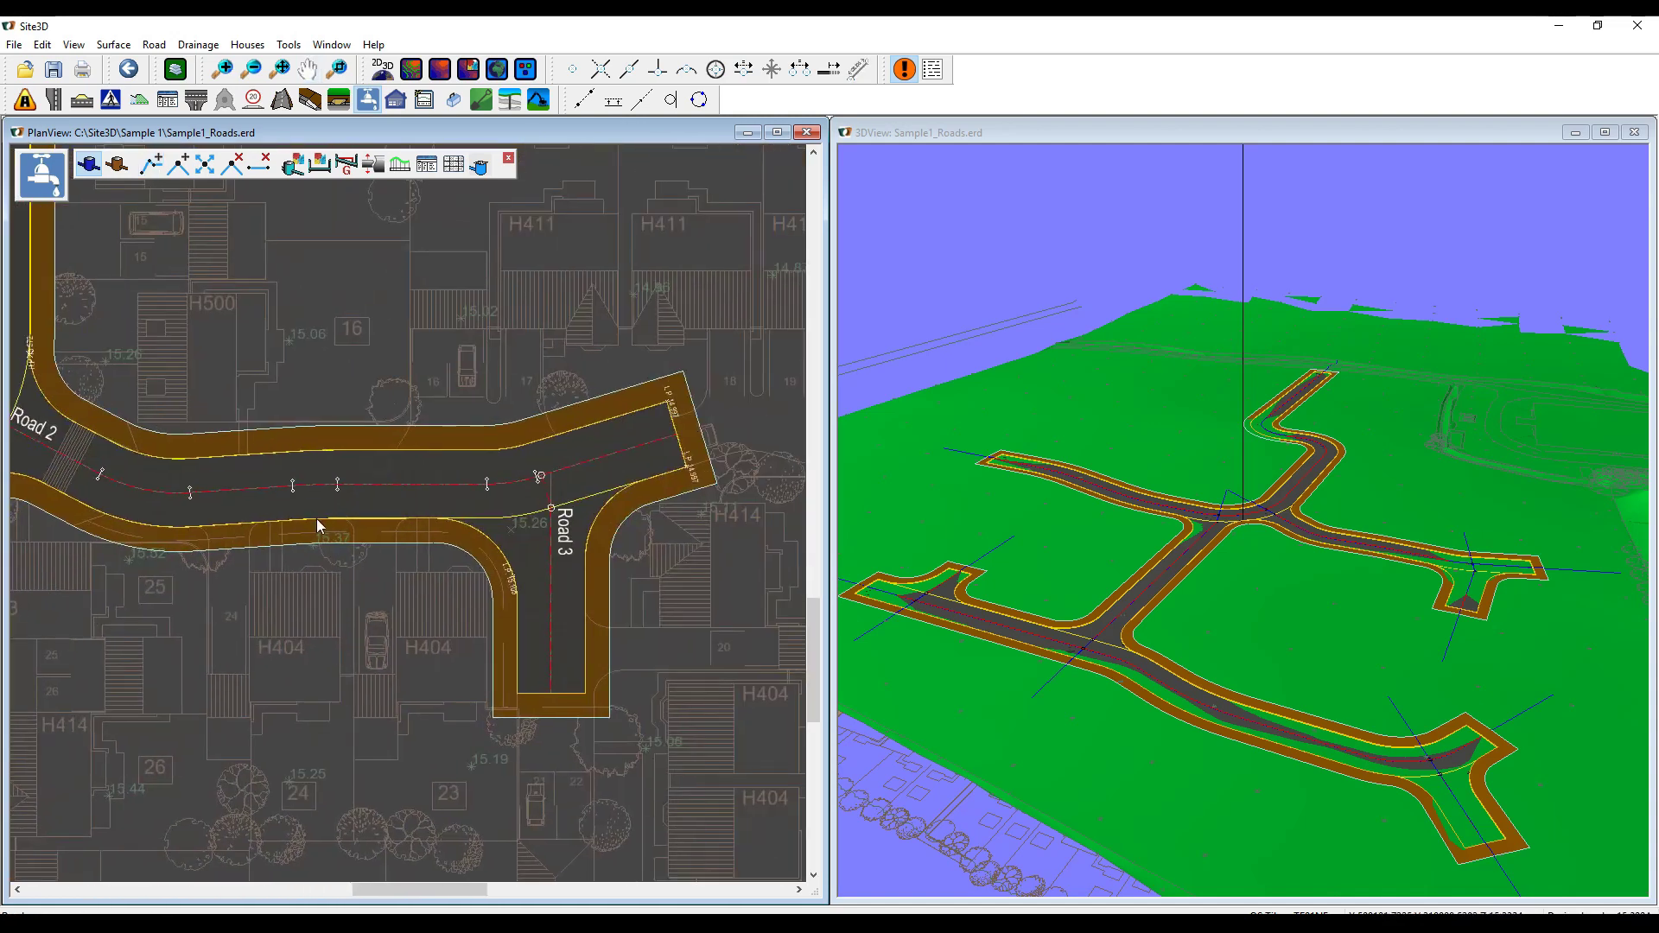
- Draw a run along Road 2's eastern arm through manholes S9 and S10, then finish it
click(151, 164)
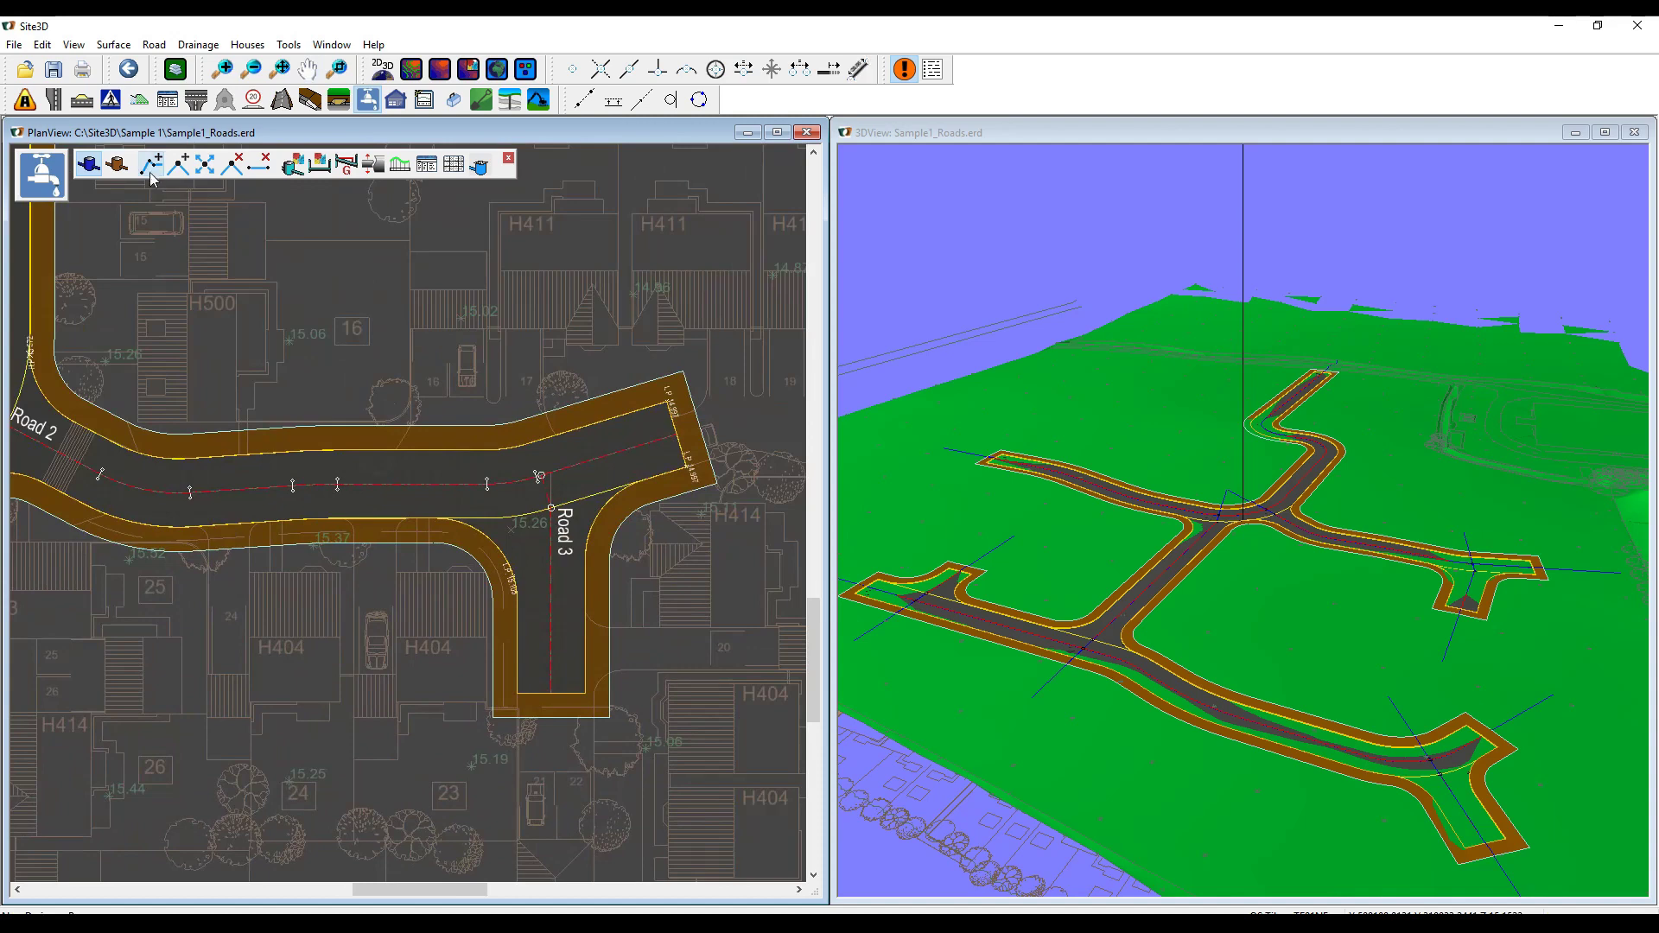
click(652, 429)
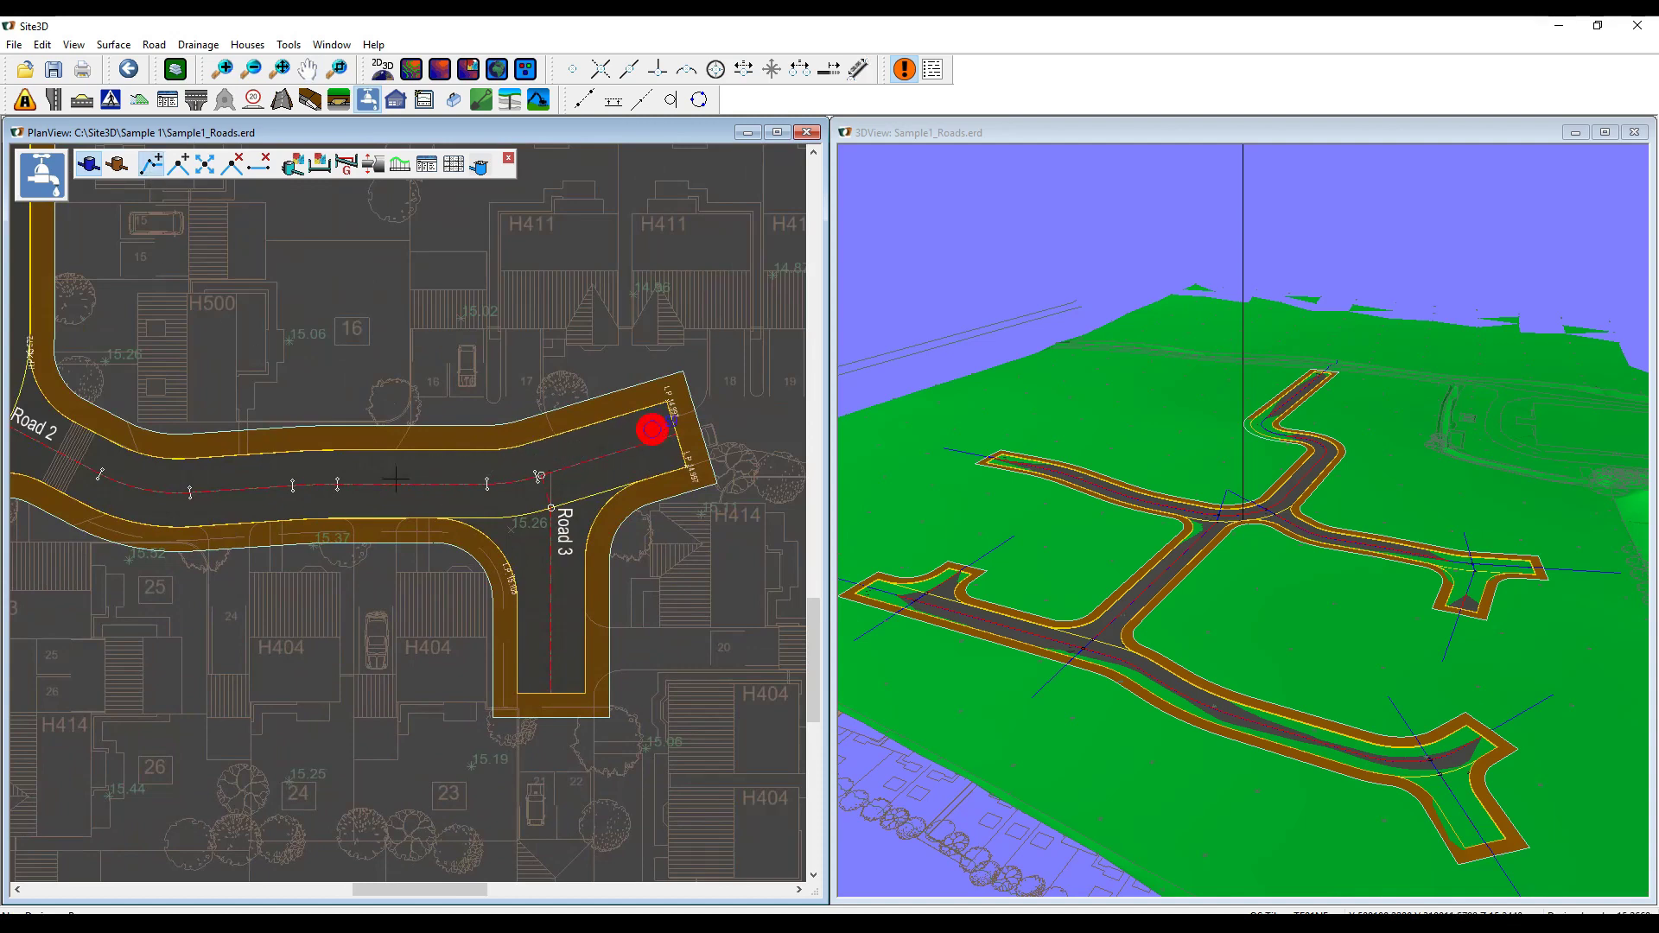
click(264, 507)
middle_drag(264, 507, 547, 510)
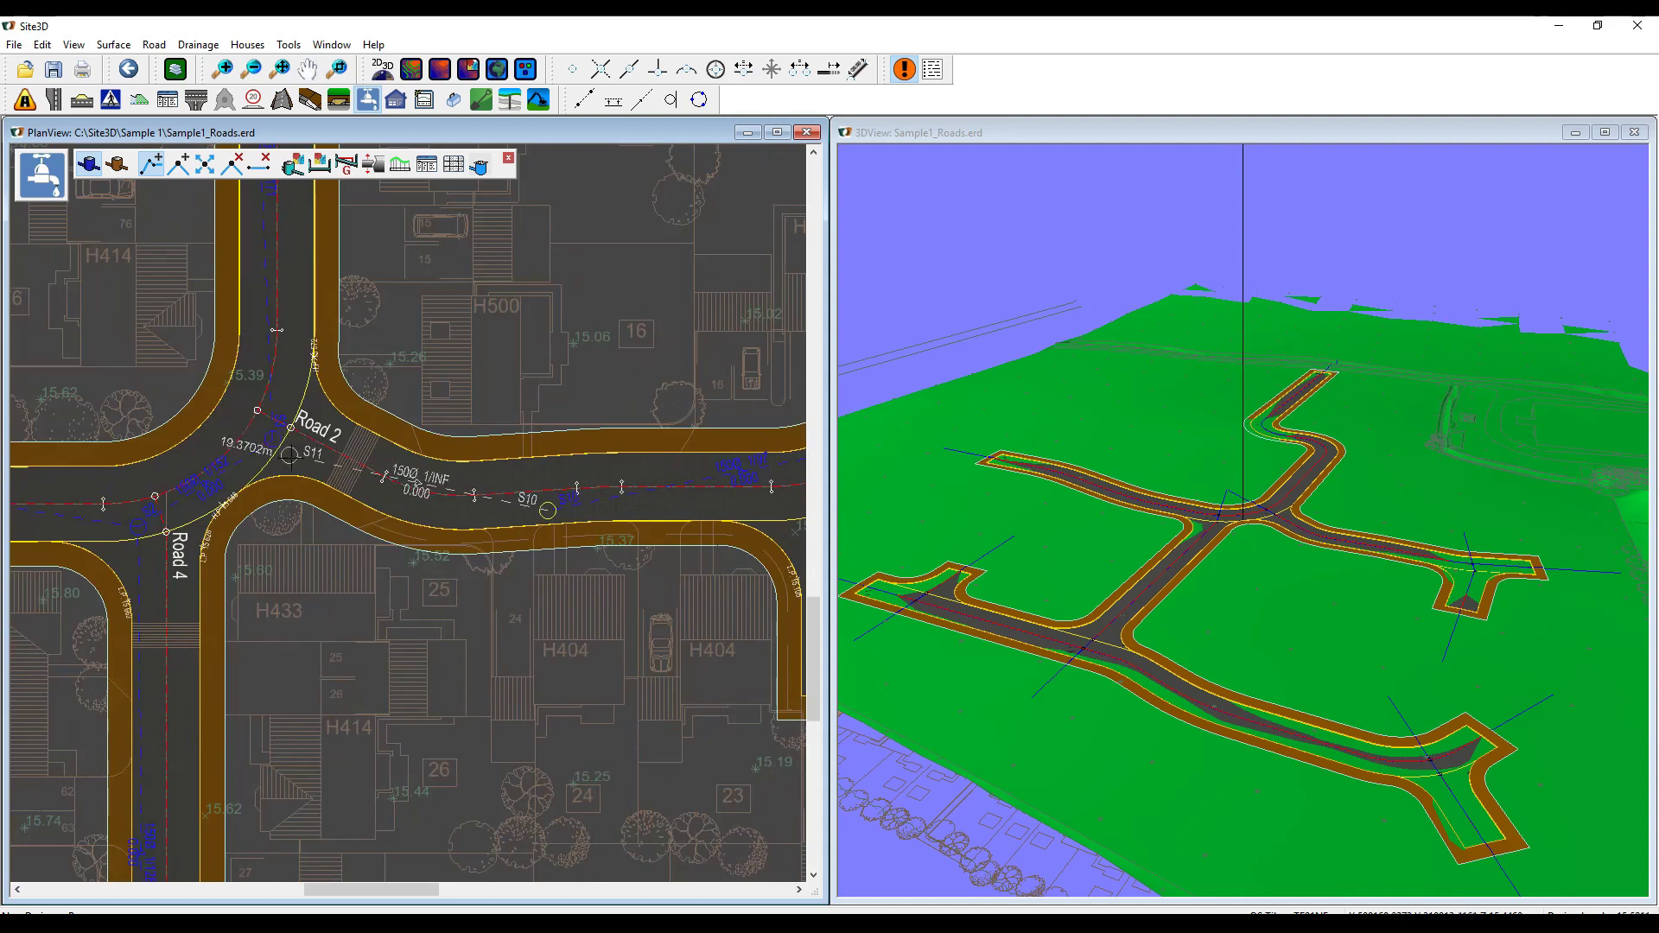
right_click(161, 448)
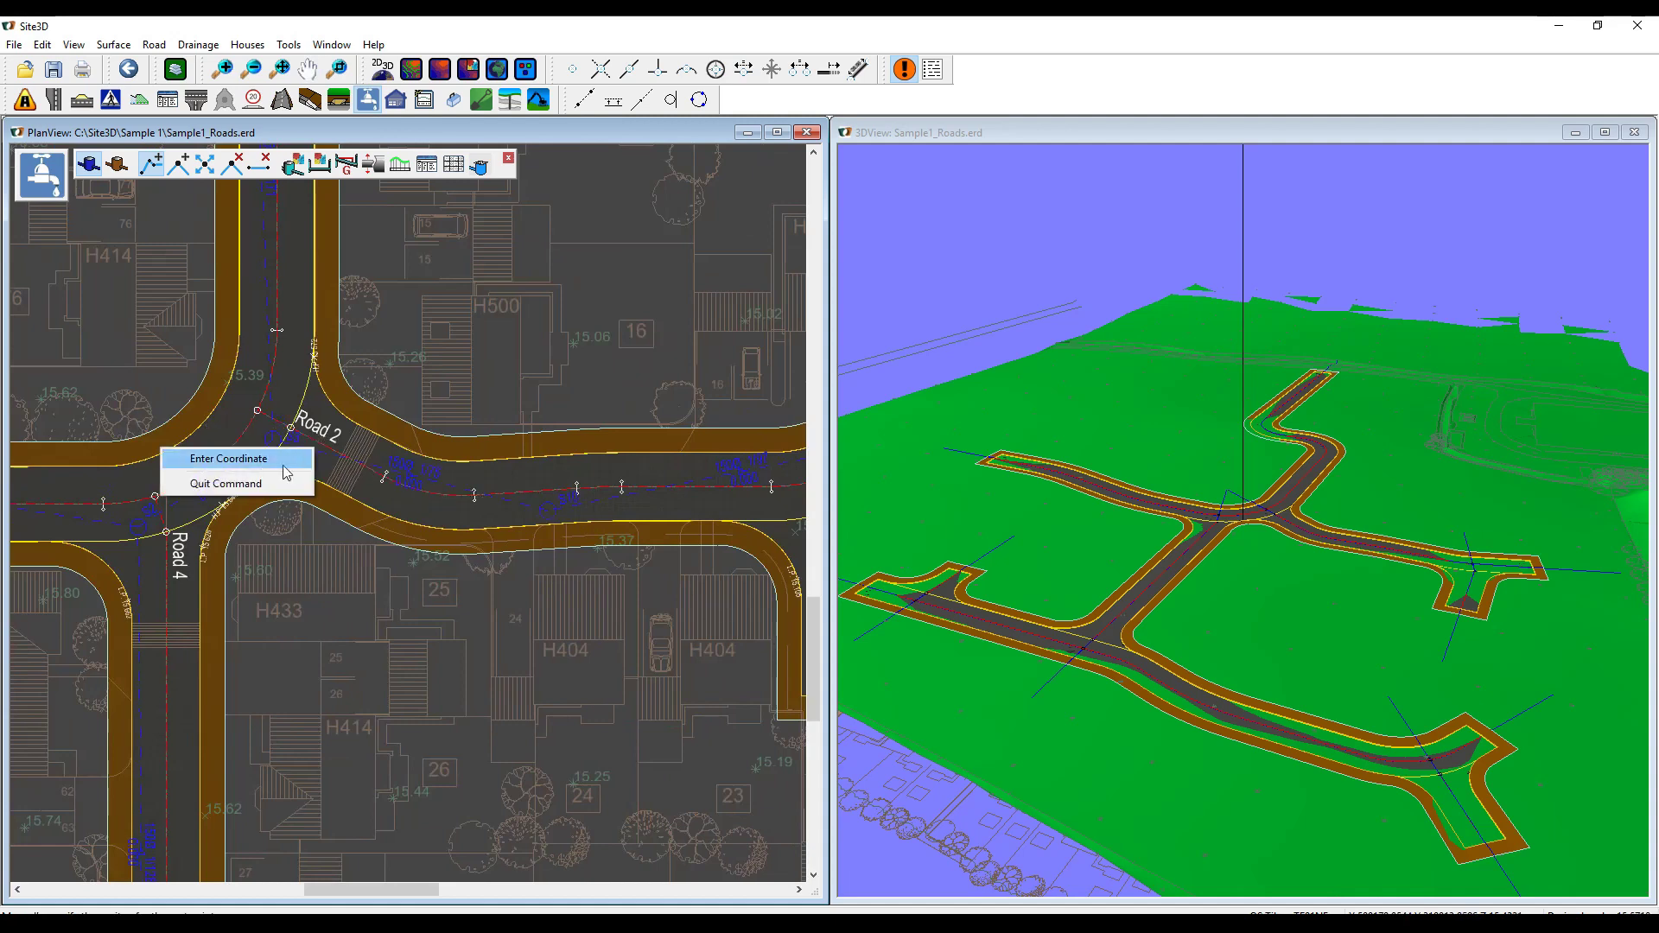
click(259, 485)
scroll(430, 522, down, 5)
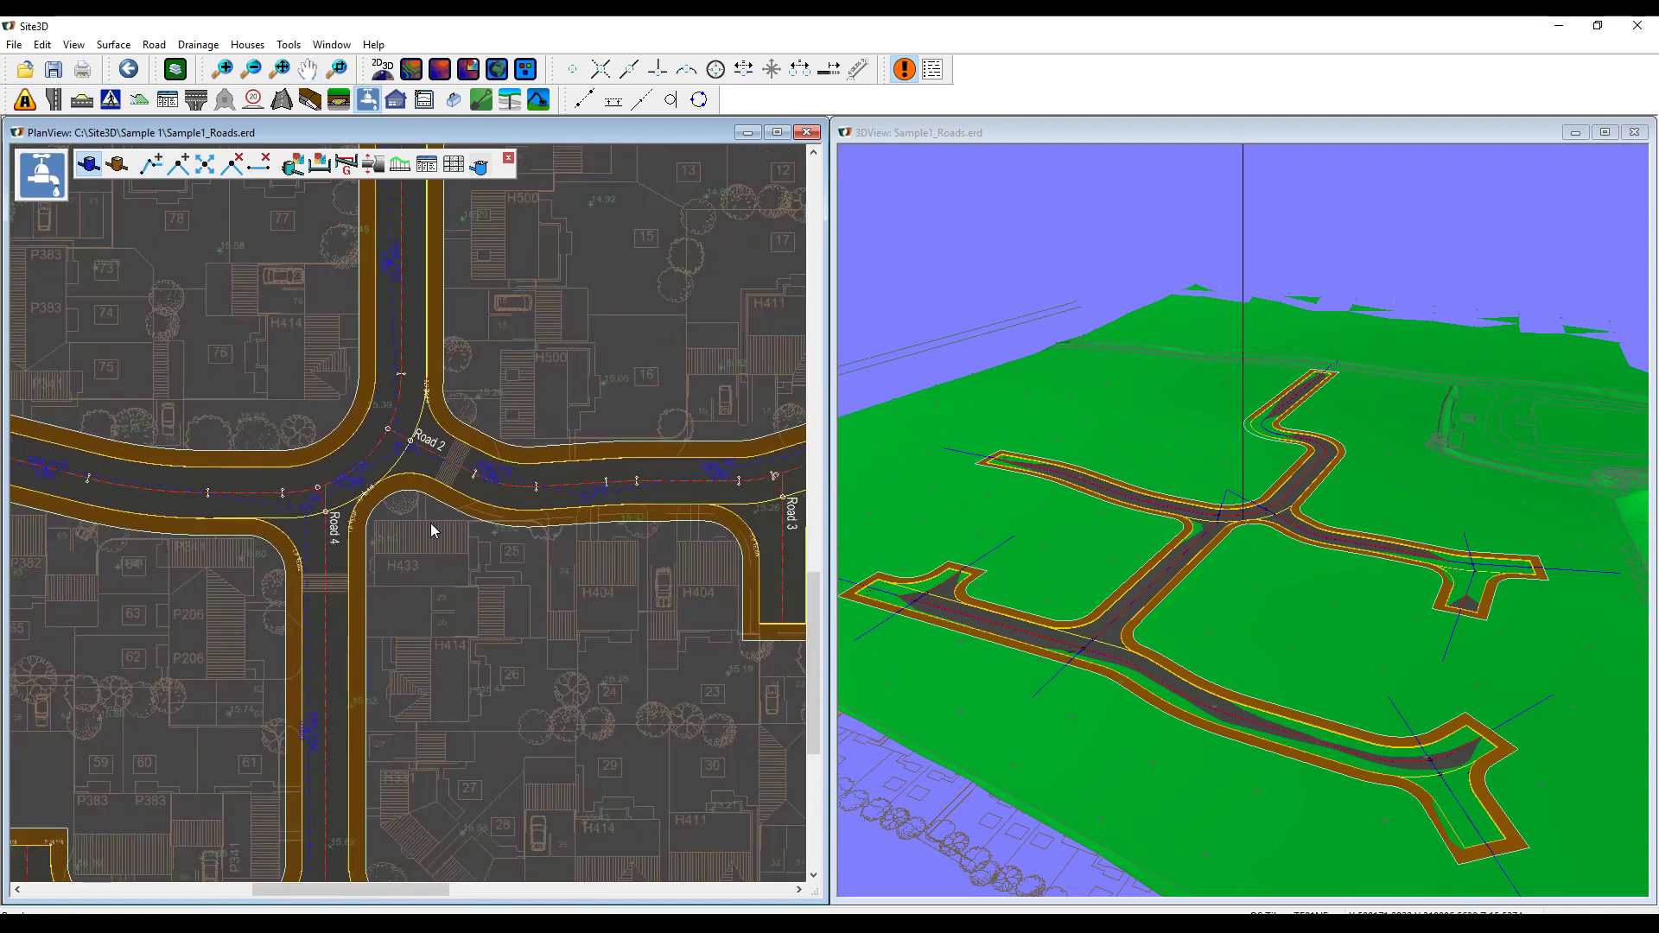
scroll(473, 586, down, 3)
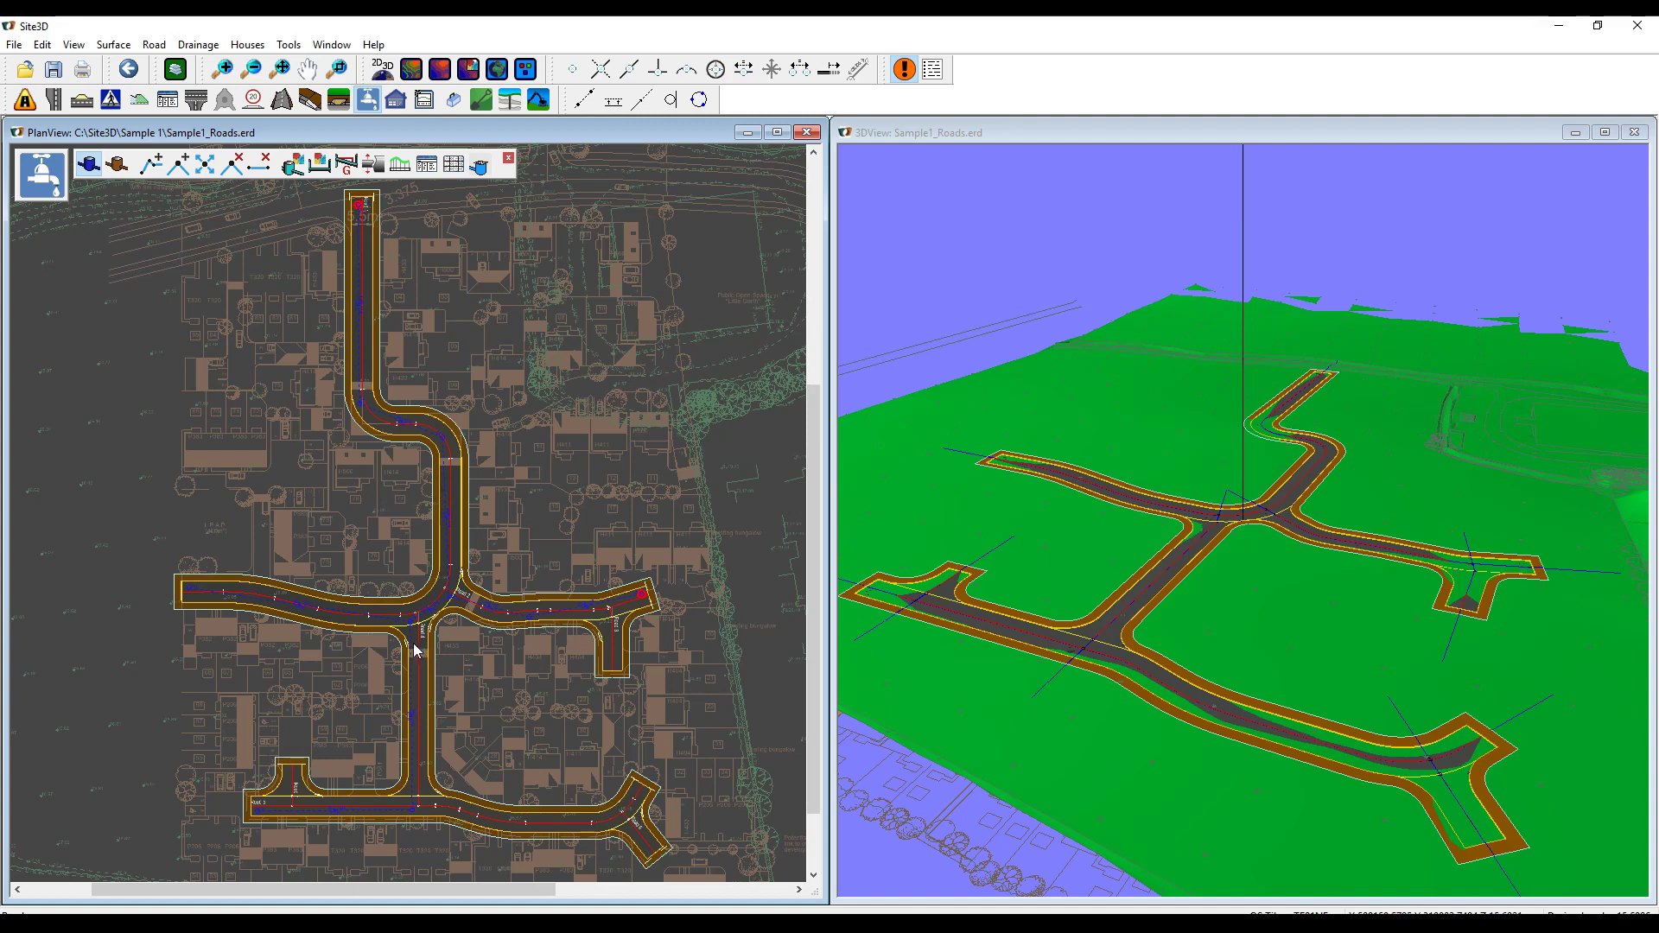
scroll(415, 650, up, 5)
middle_drag(418, 659, 586, 571)
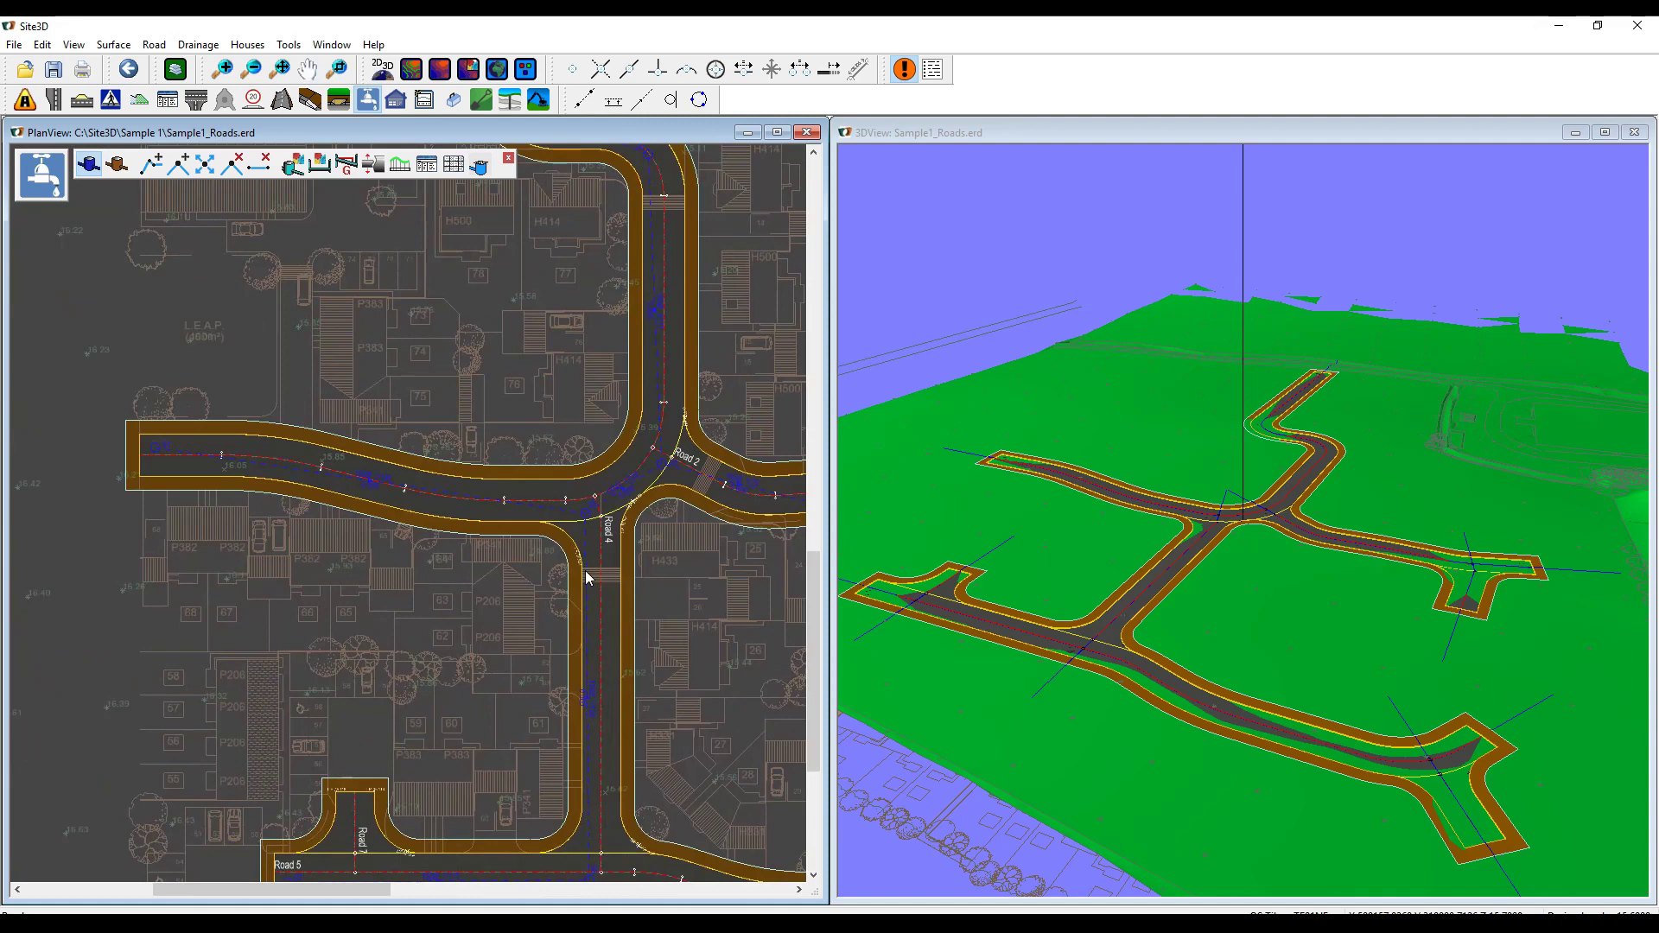
middle_drag(603, 619, 500, 490)
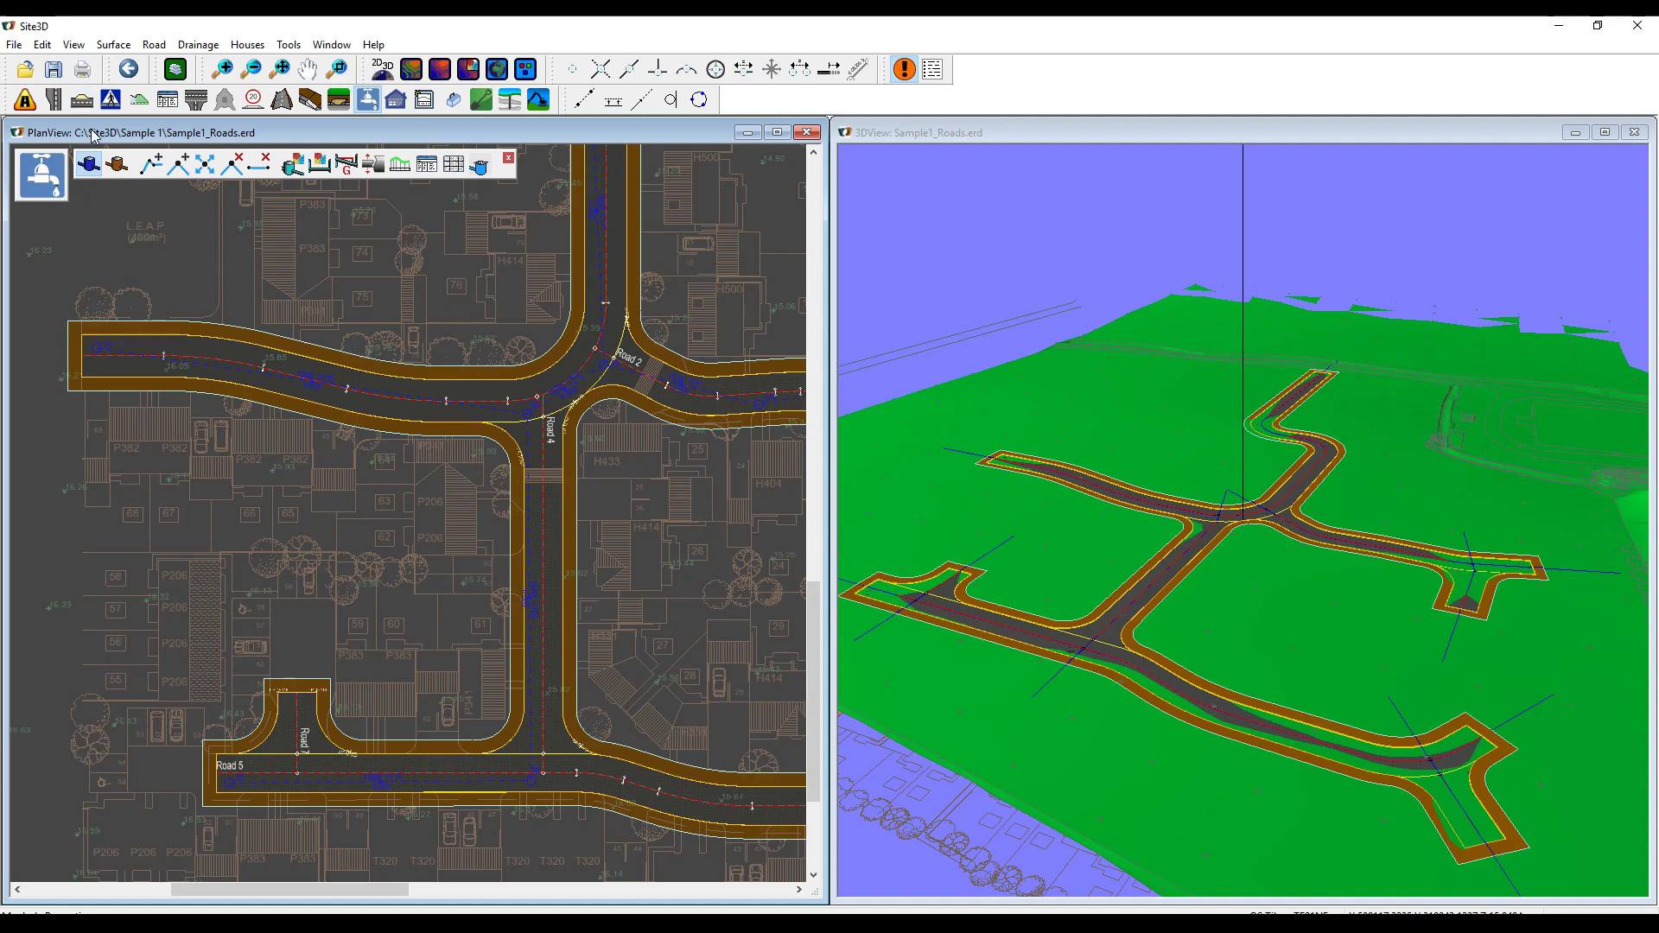
- Display Road 1's longsection using the centreline tools' Show Longsection command
click(25, 101)
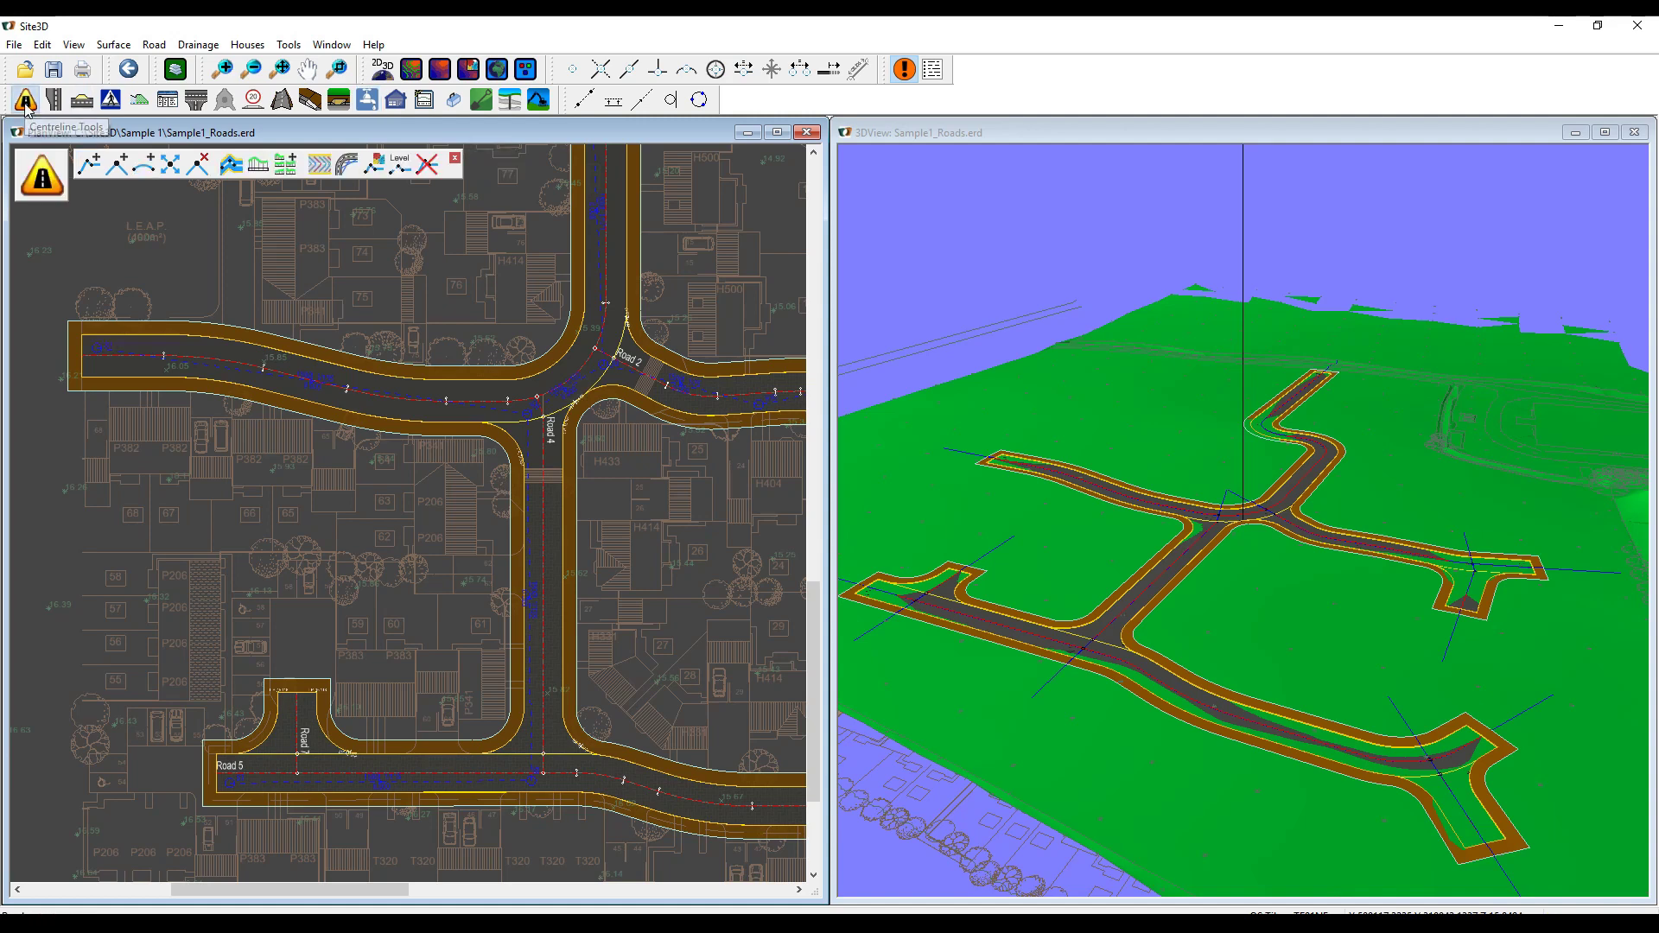
click(259, 168)
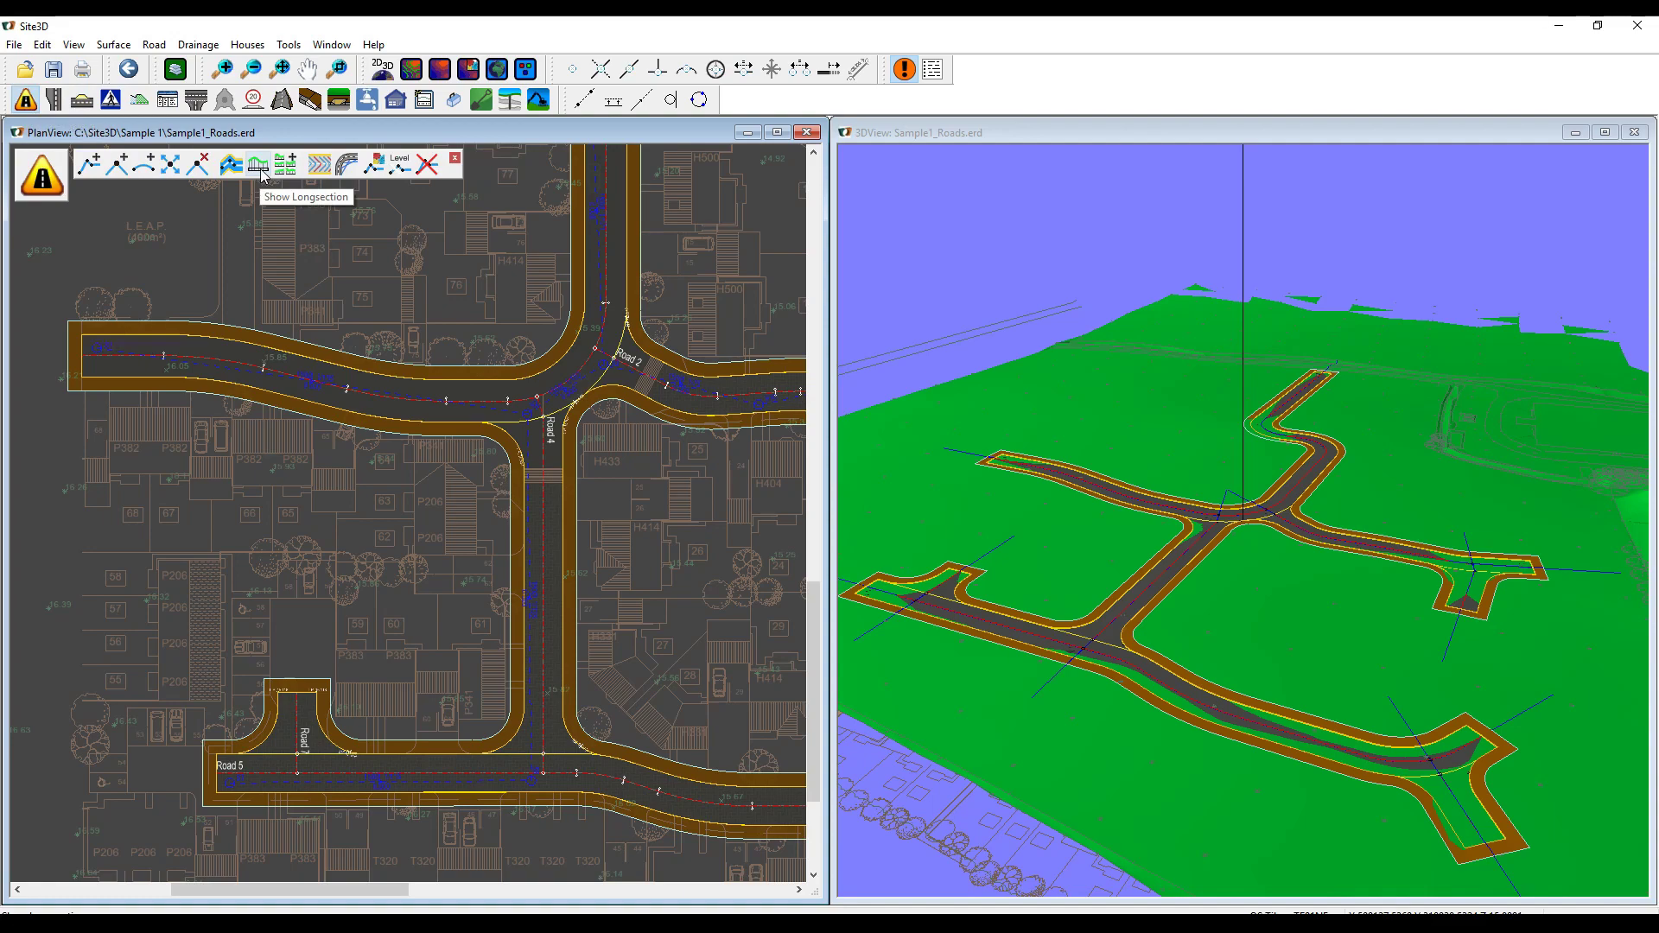
middle_drag(493, 382, 437, 582)
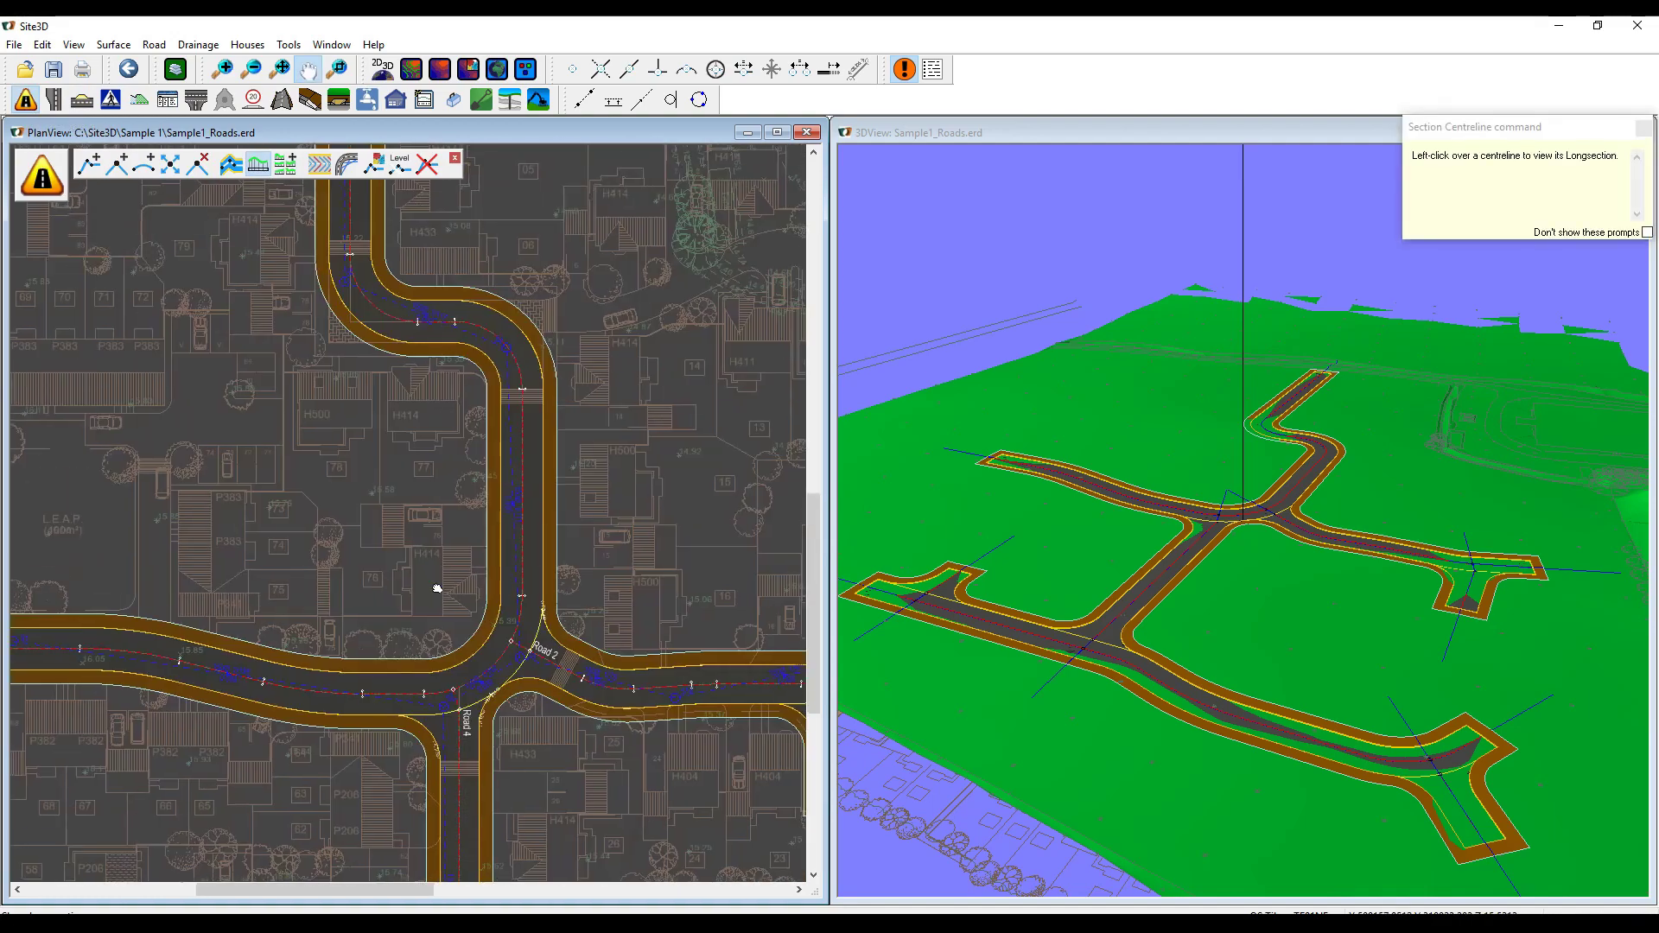
scroll(433, 569, down, 2)
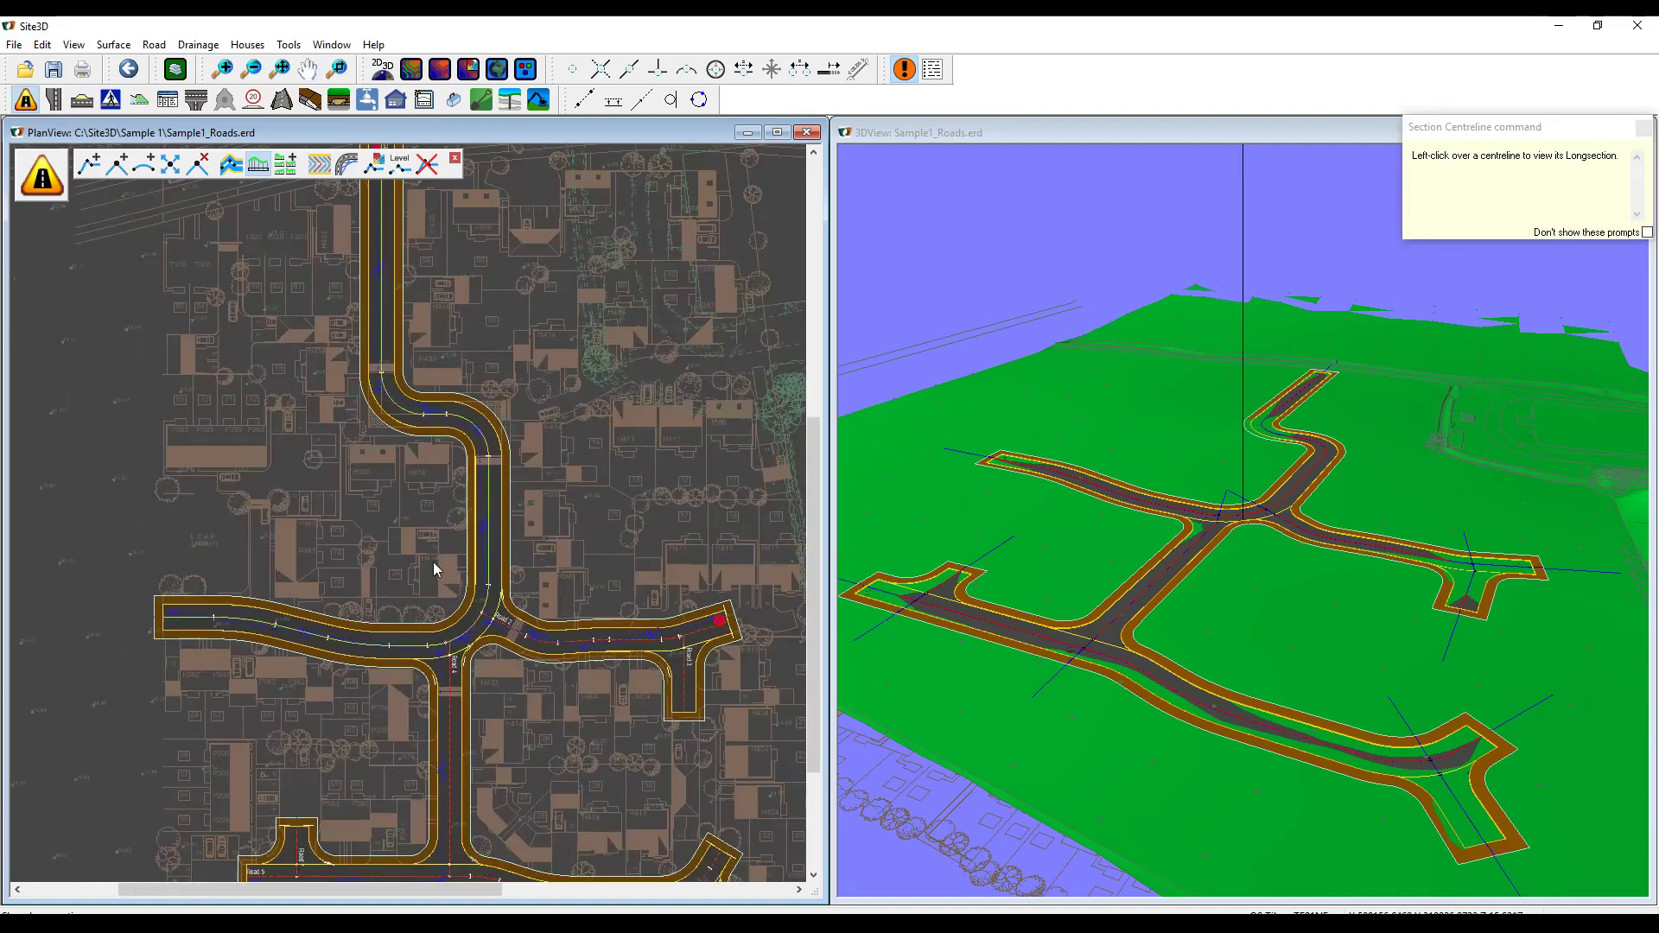
click(385, 381)
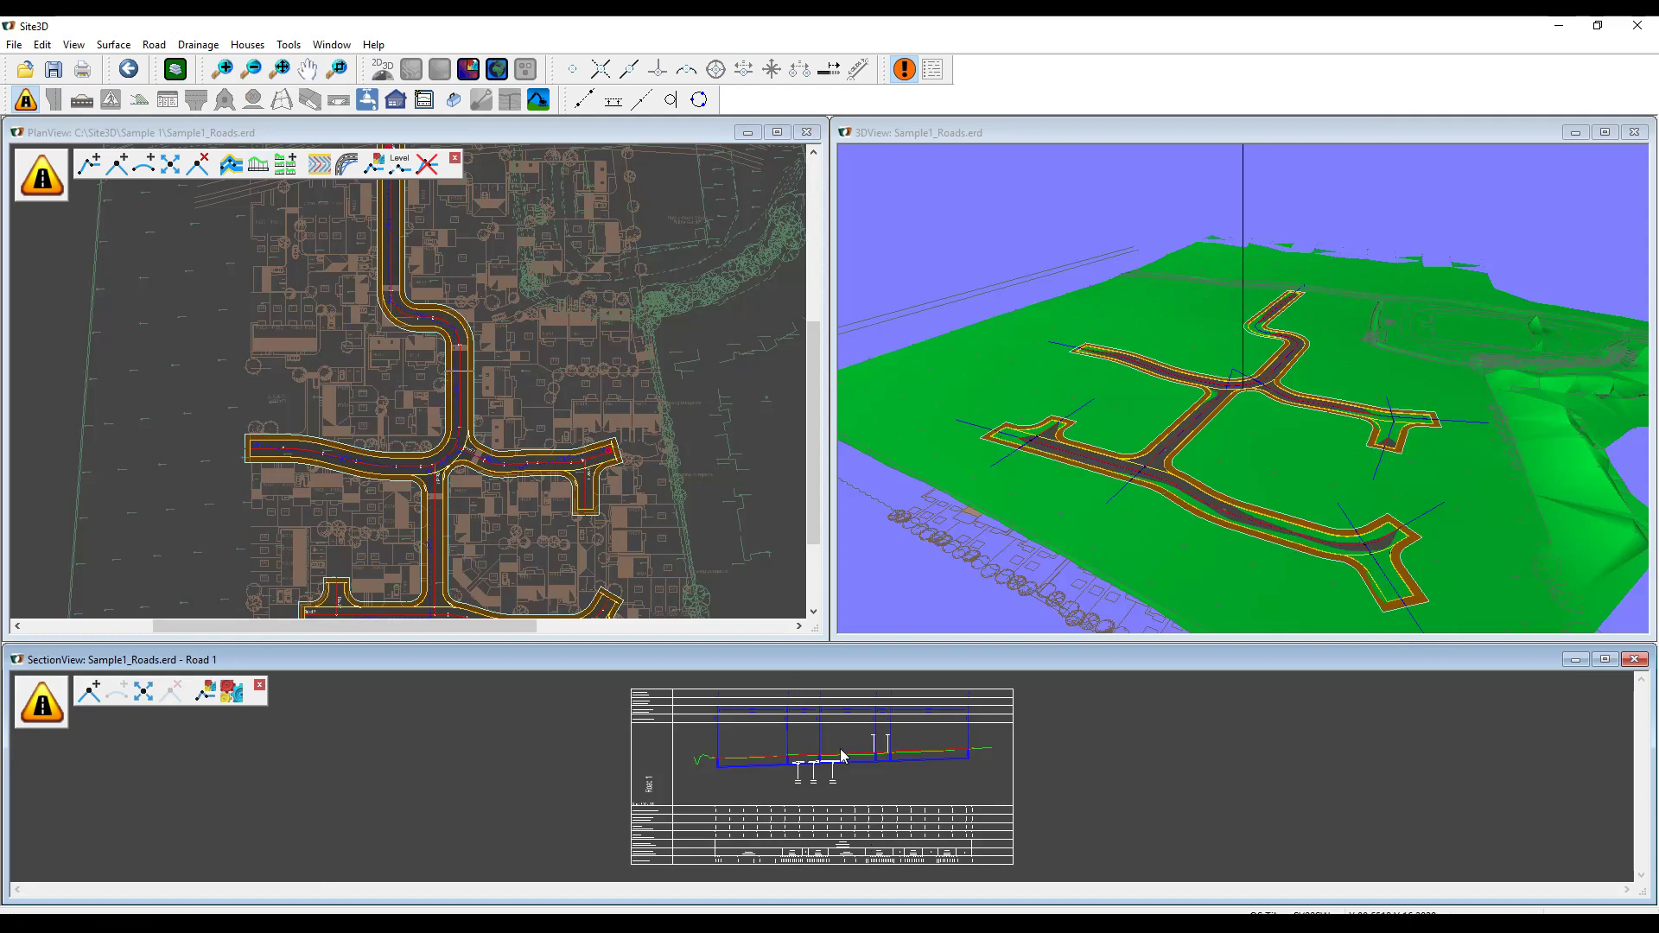
- Zoom into the Road 1 section view and show its drainage toolbar
scroll(838, 754, up, 3)
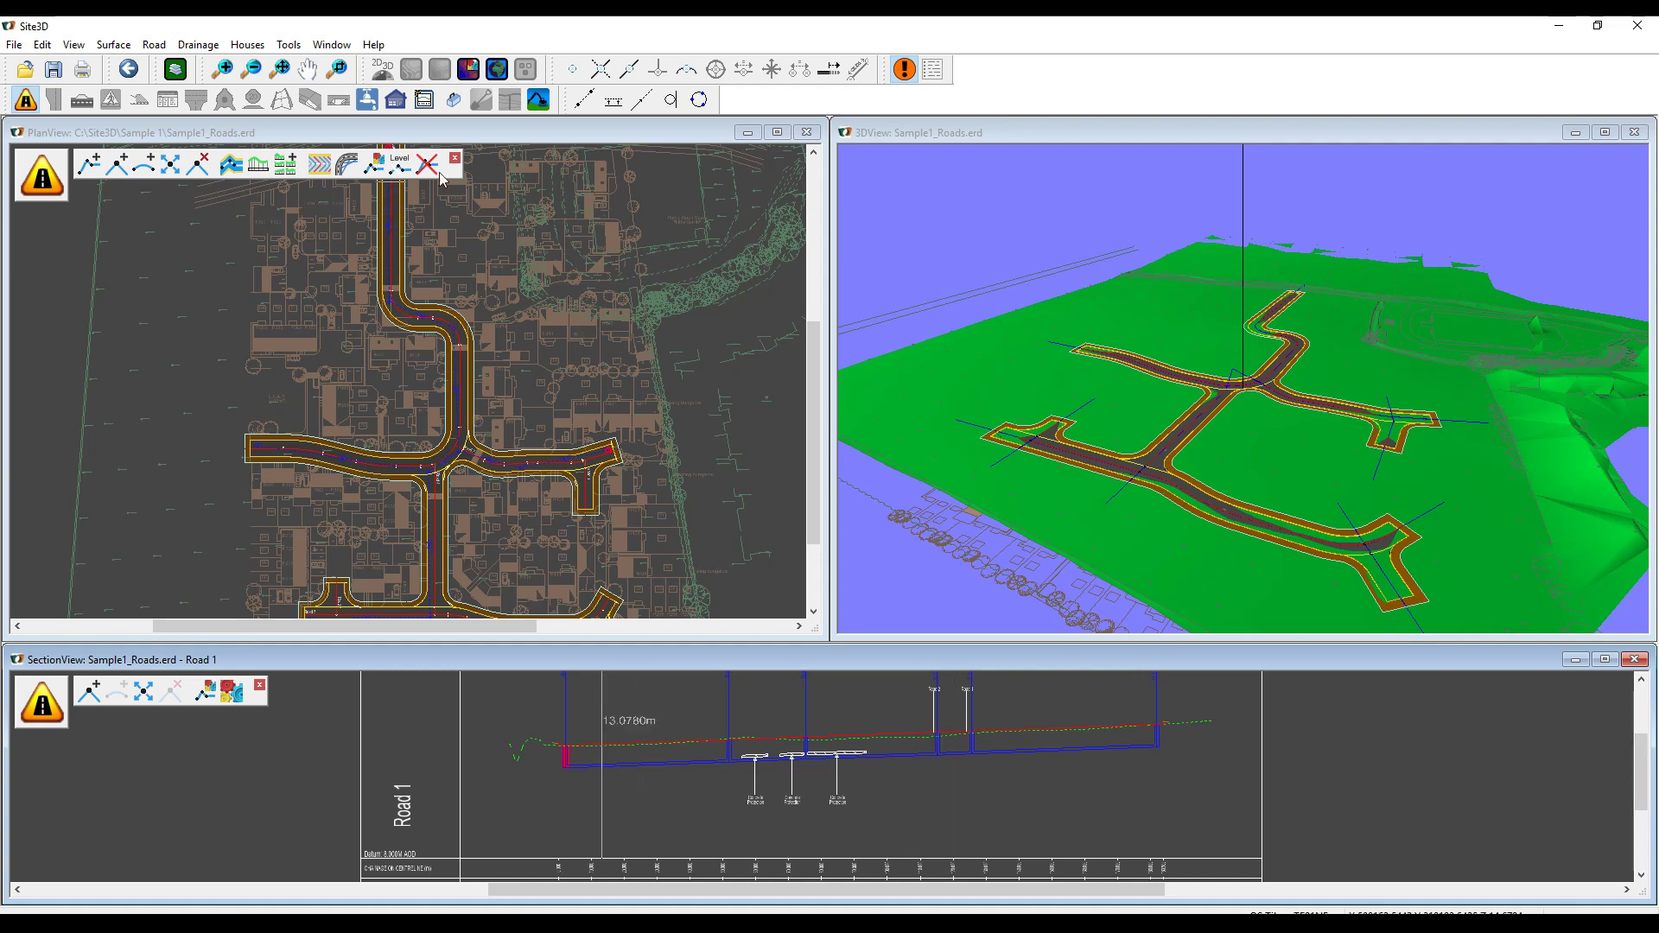
click(367, 99)
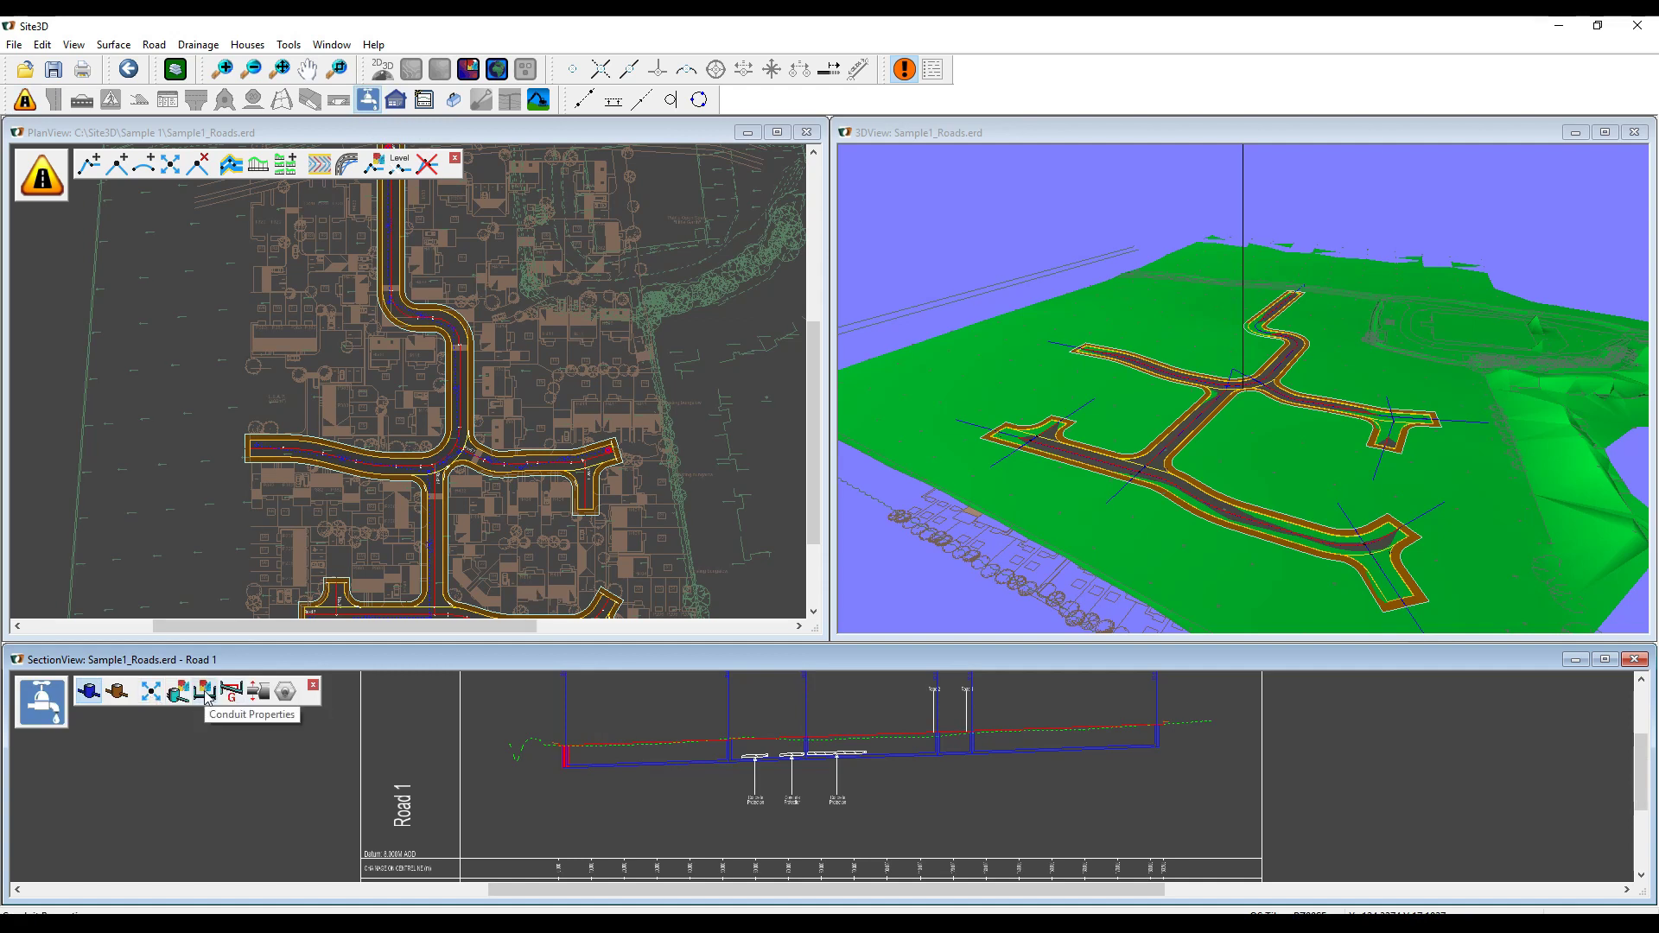
- Move a manhole further along Road 1's drainage run in the section view
click(153, 698)
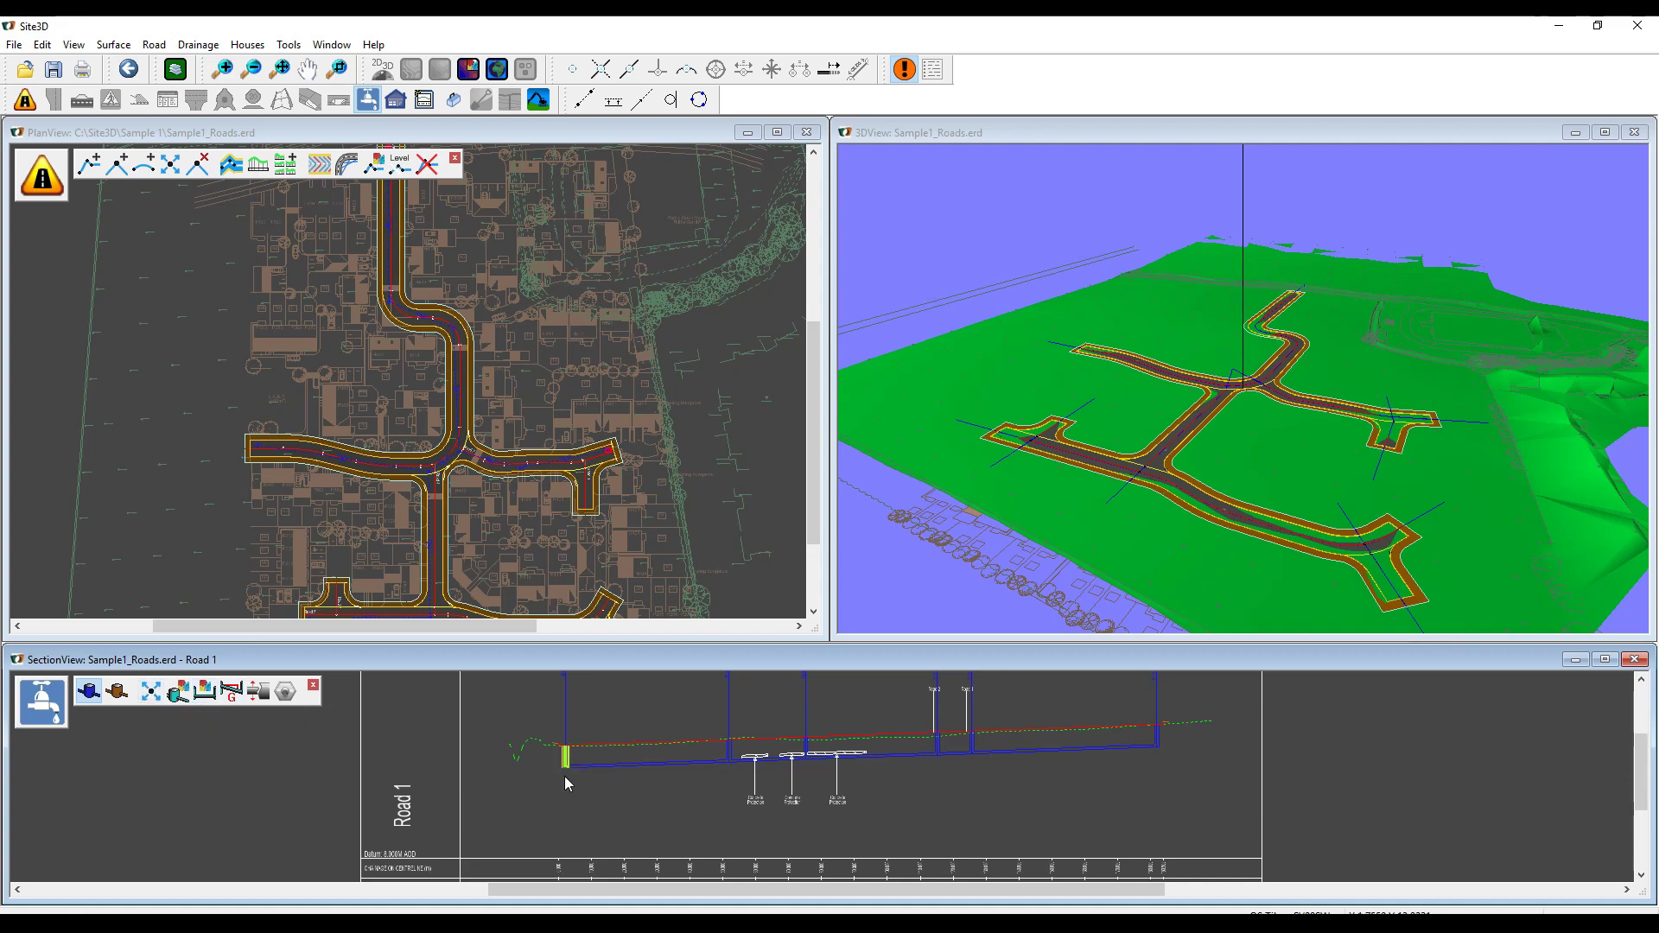
scroll(724, 778, up, 2)
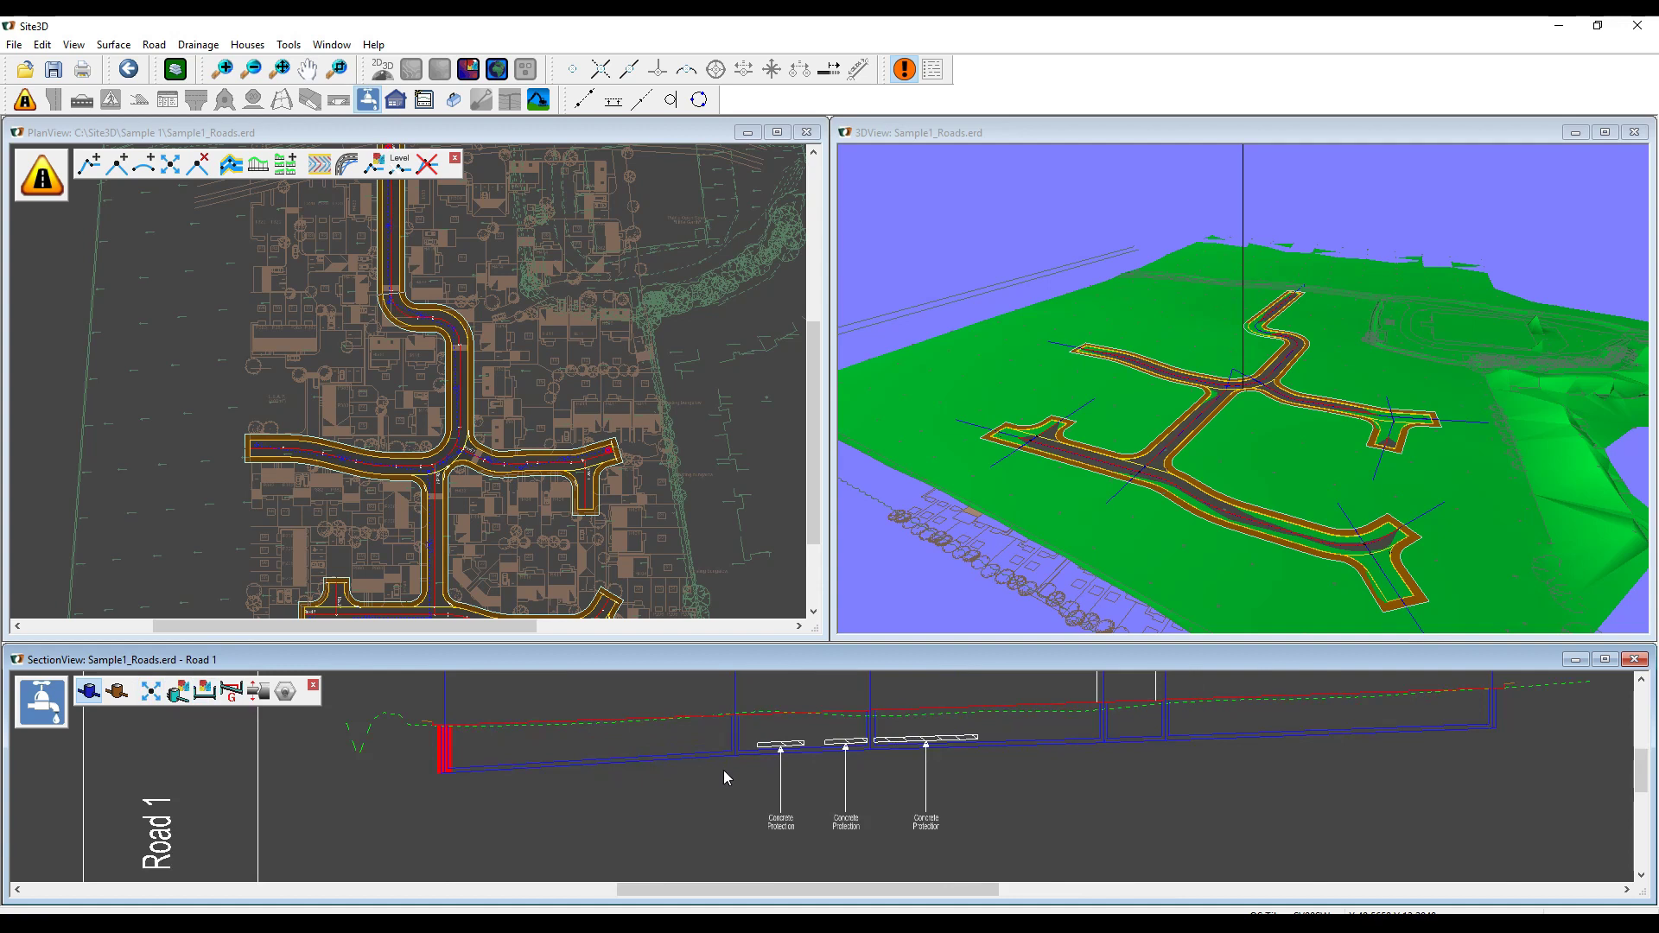
click(734, 764)
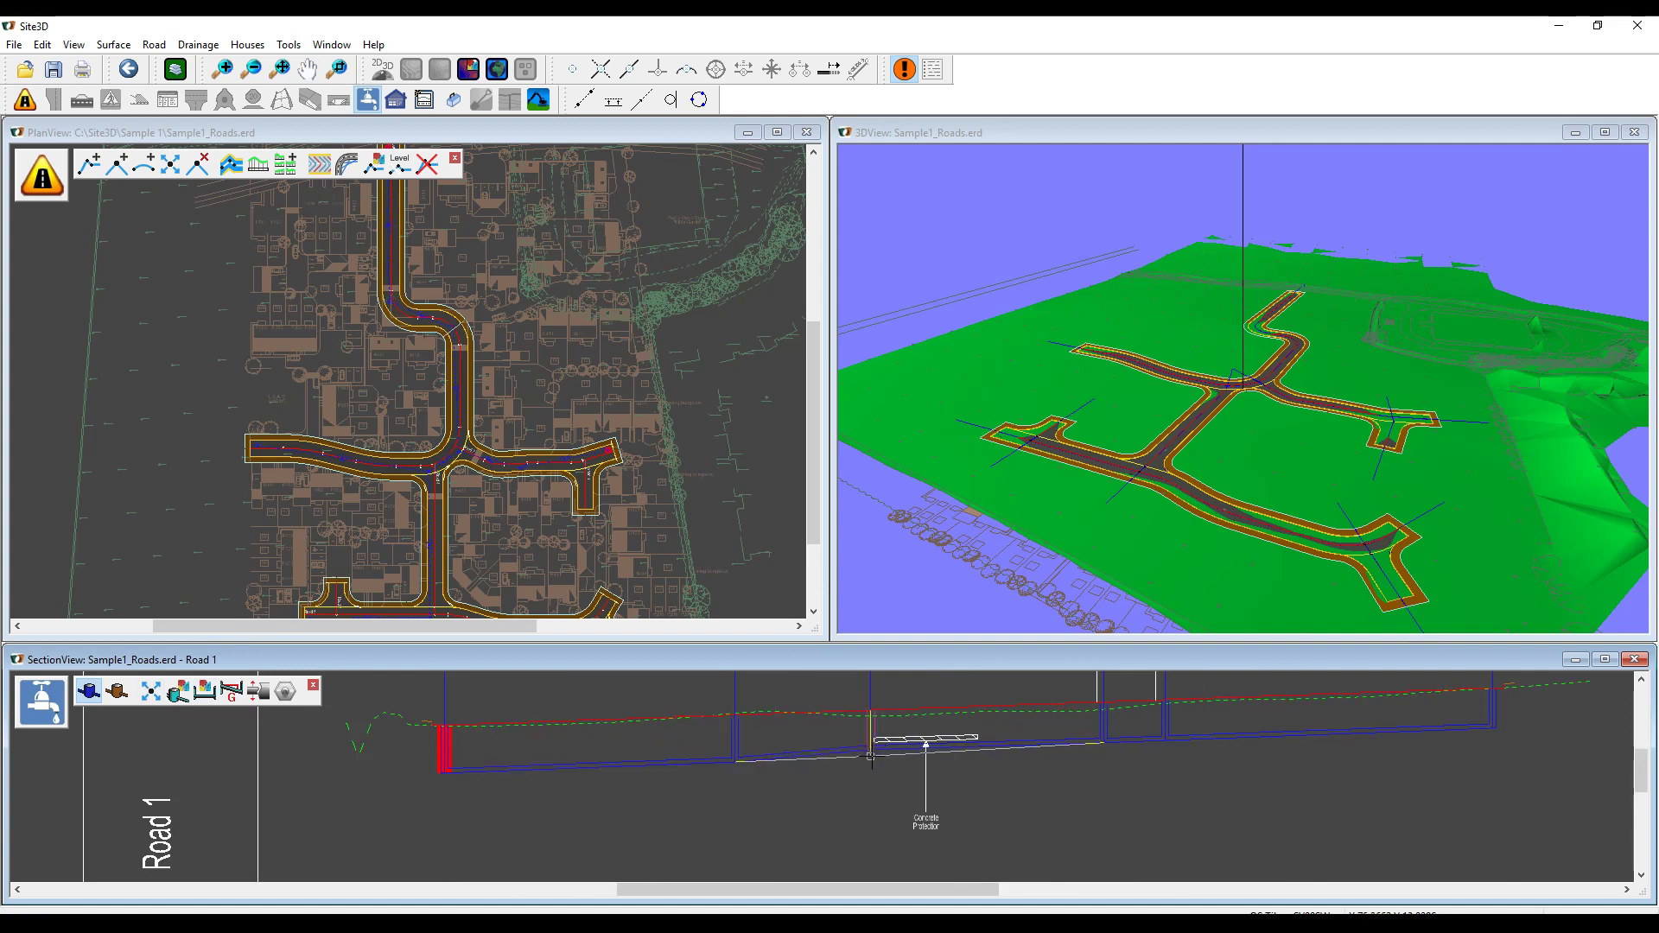
click(871, 756)
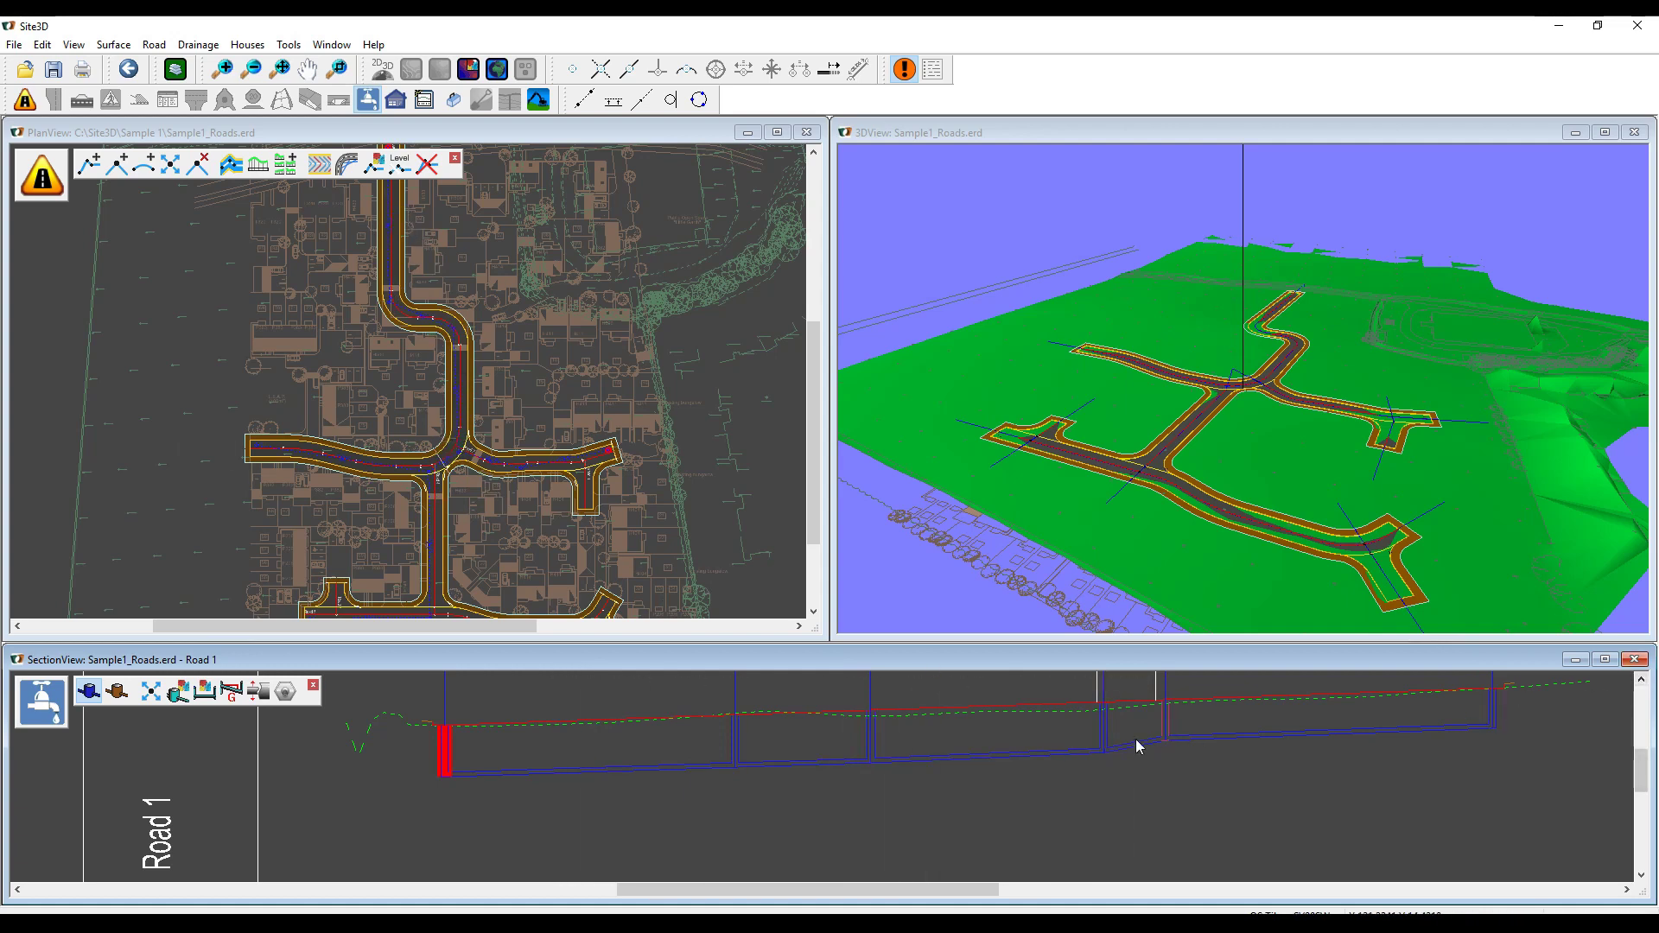
scroll(1085, 760, down, 5)
scroll(969, 782, up, 5)
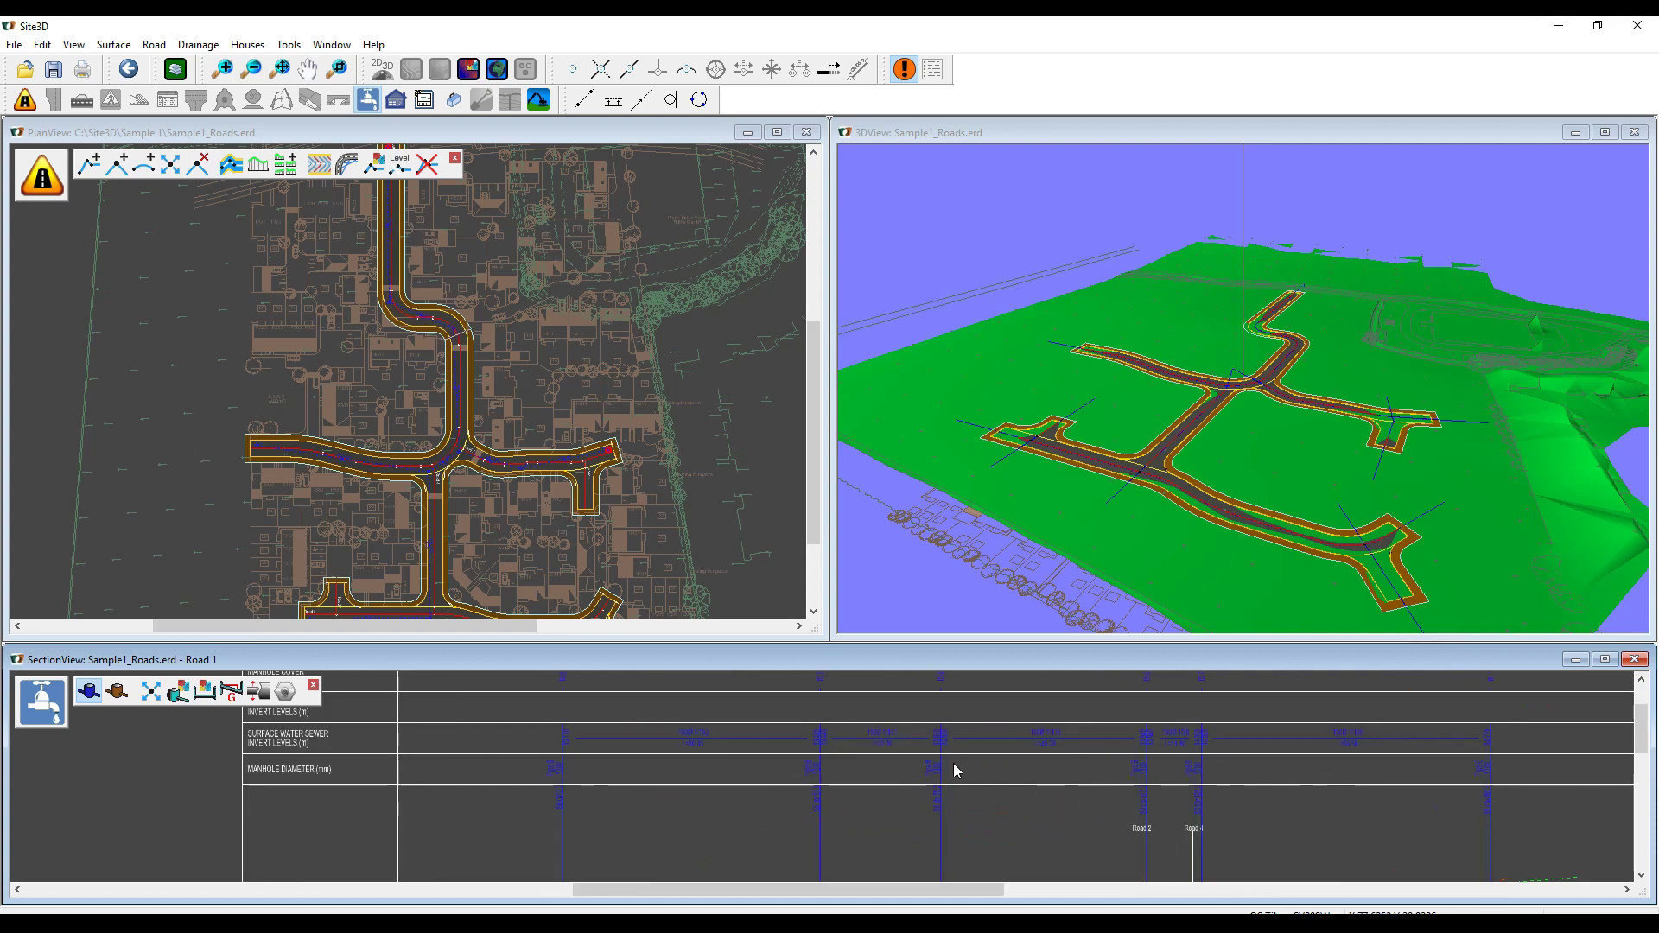
- Close Road 1's section and open the drainage long section from the top road's end
click(1634, 659)
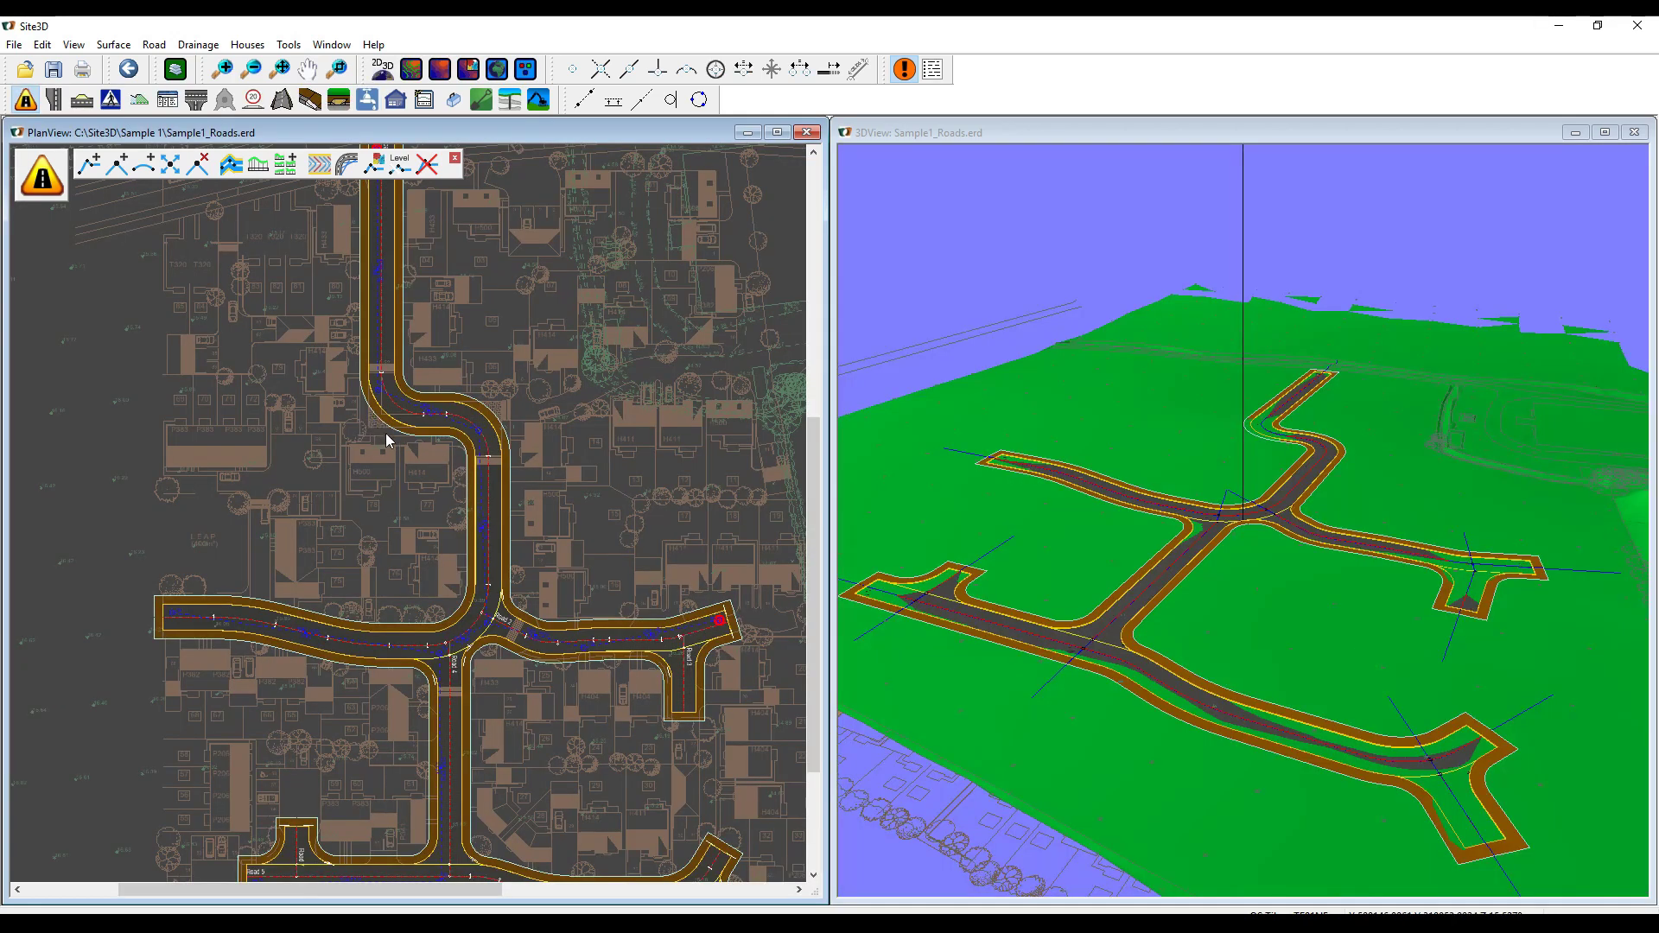
middle_drag(404, 360, 392, 314)
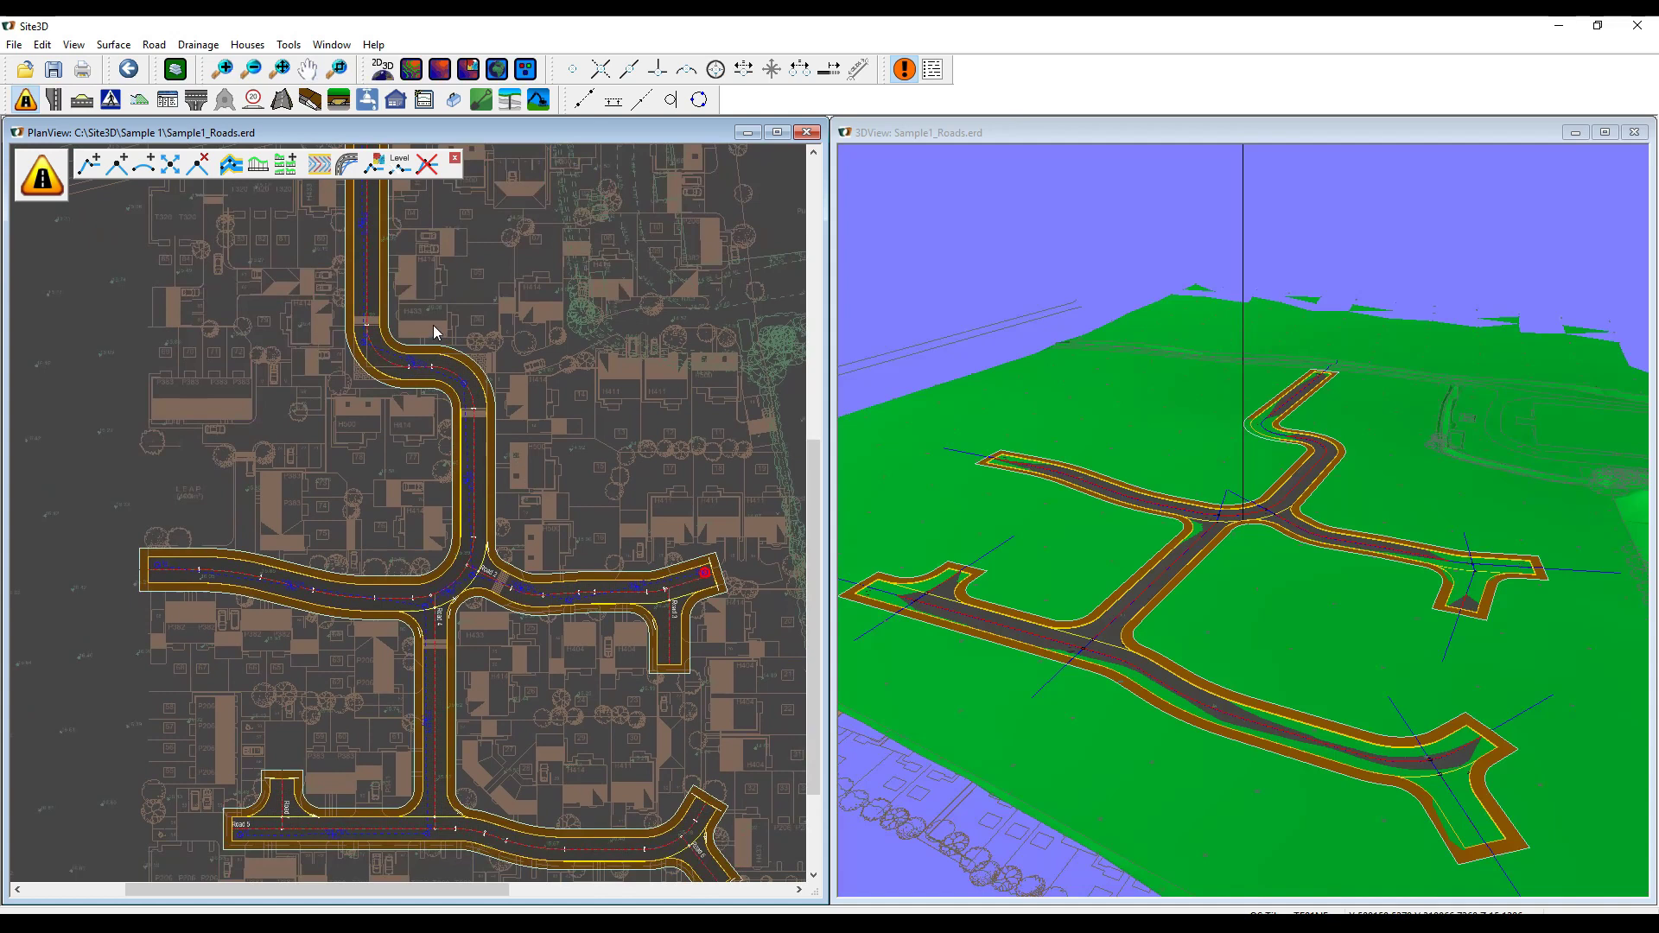
click(370, 105)
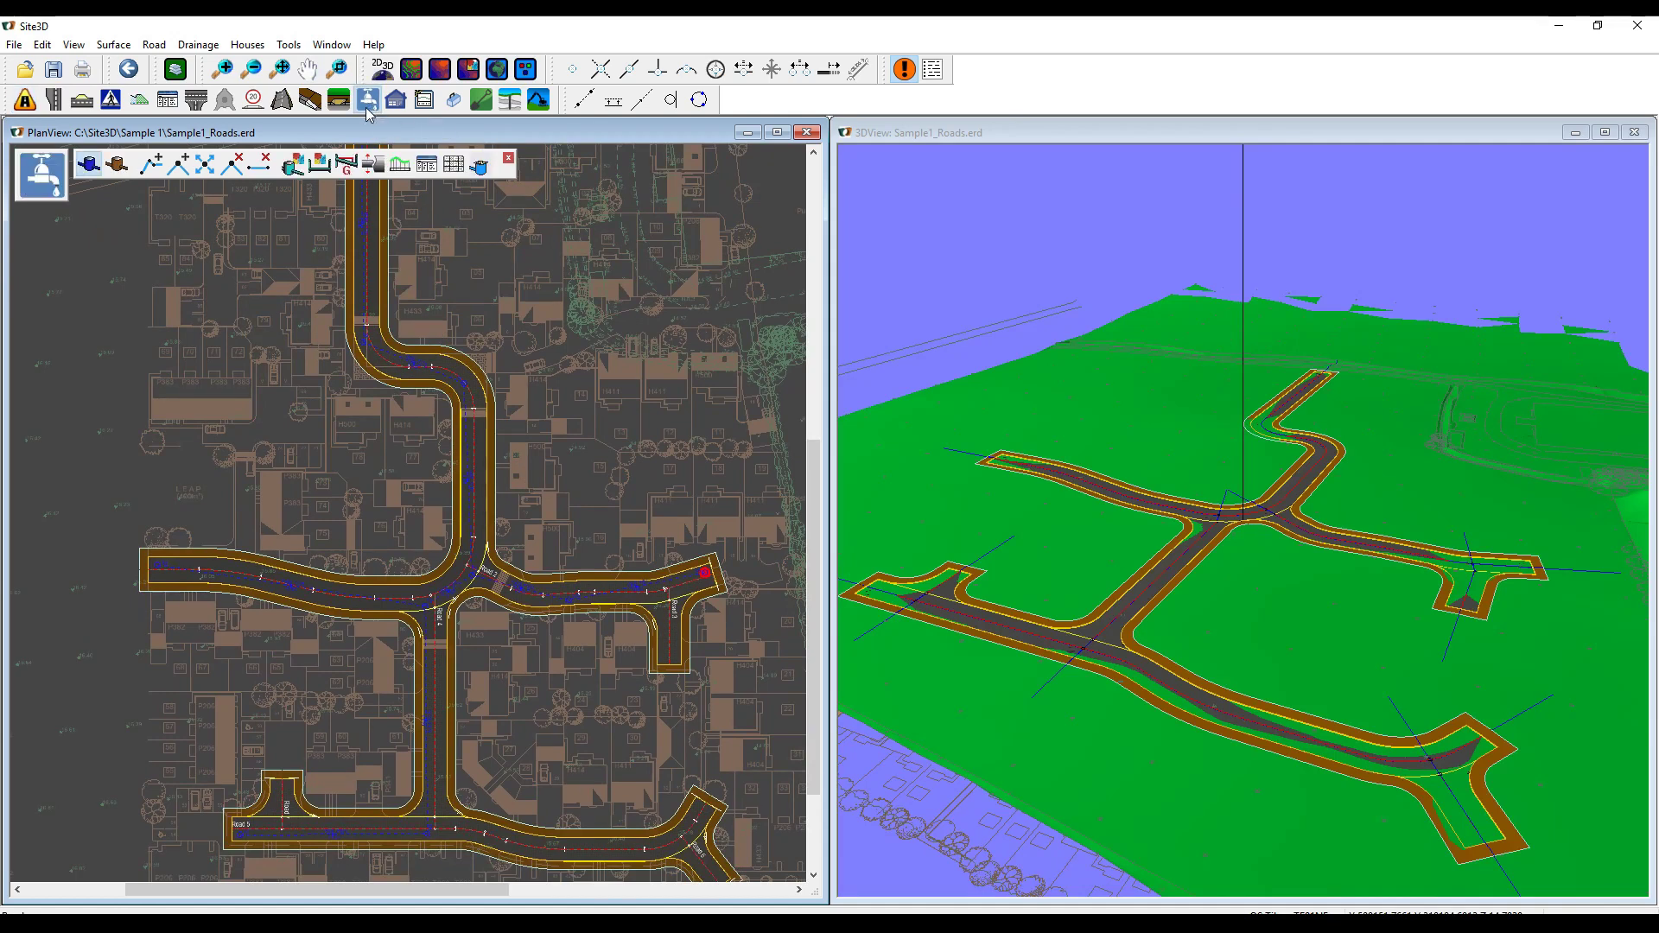
click(398, 169)
scroll(474, 433, up, 5)
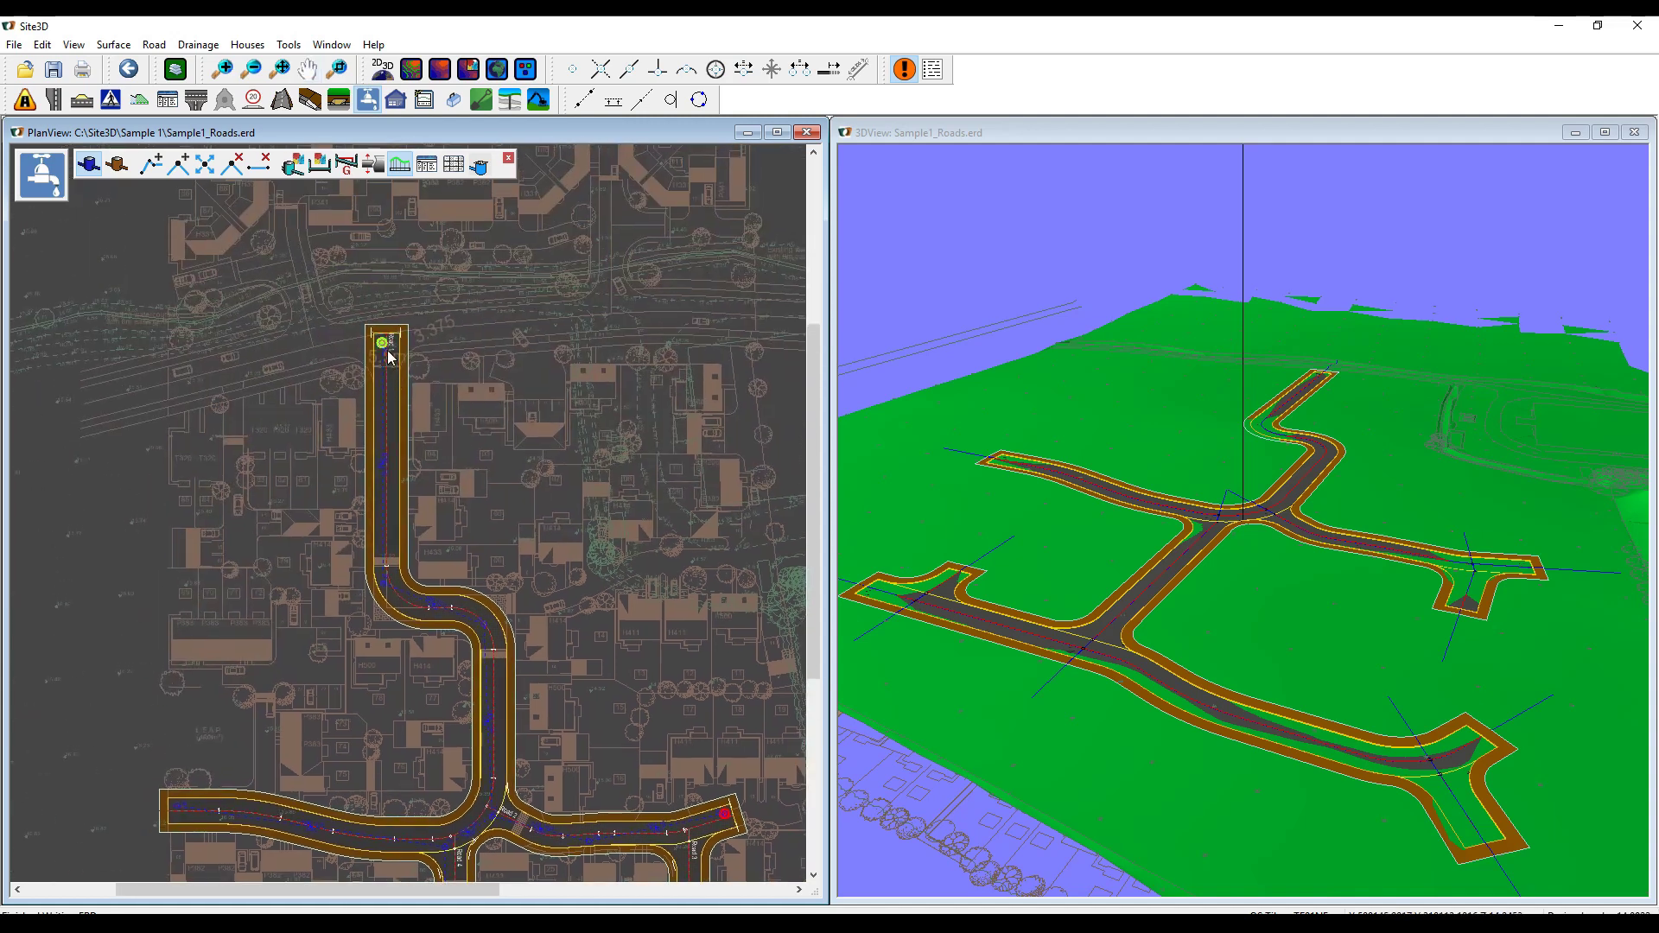
click(385, 345)
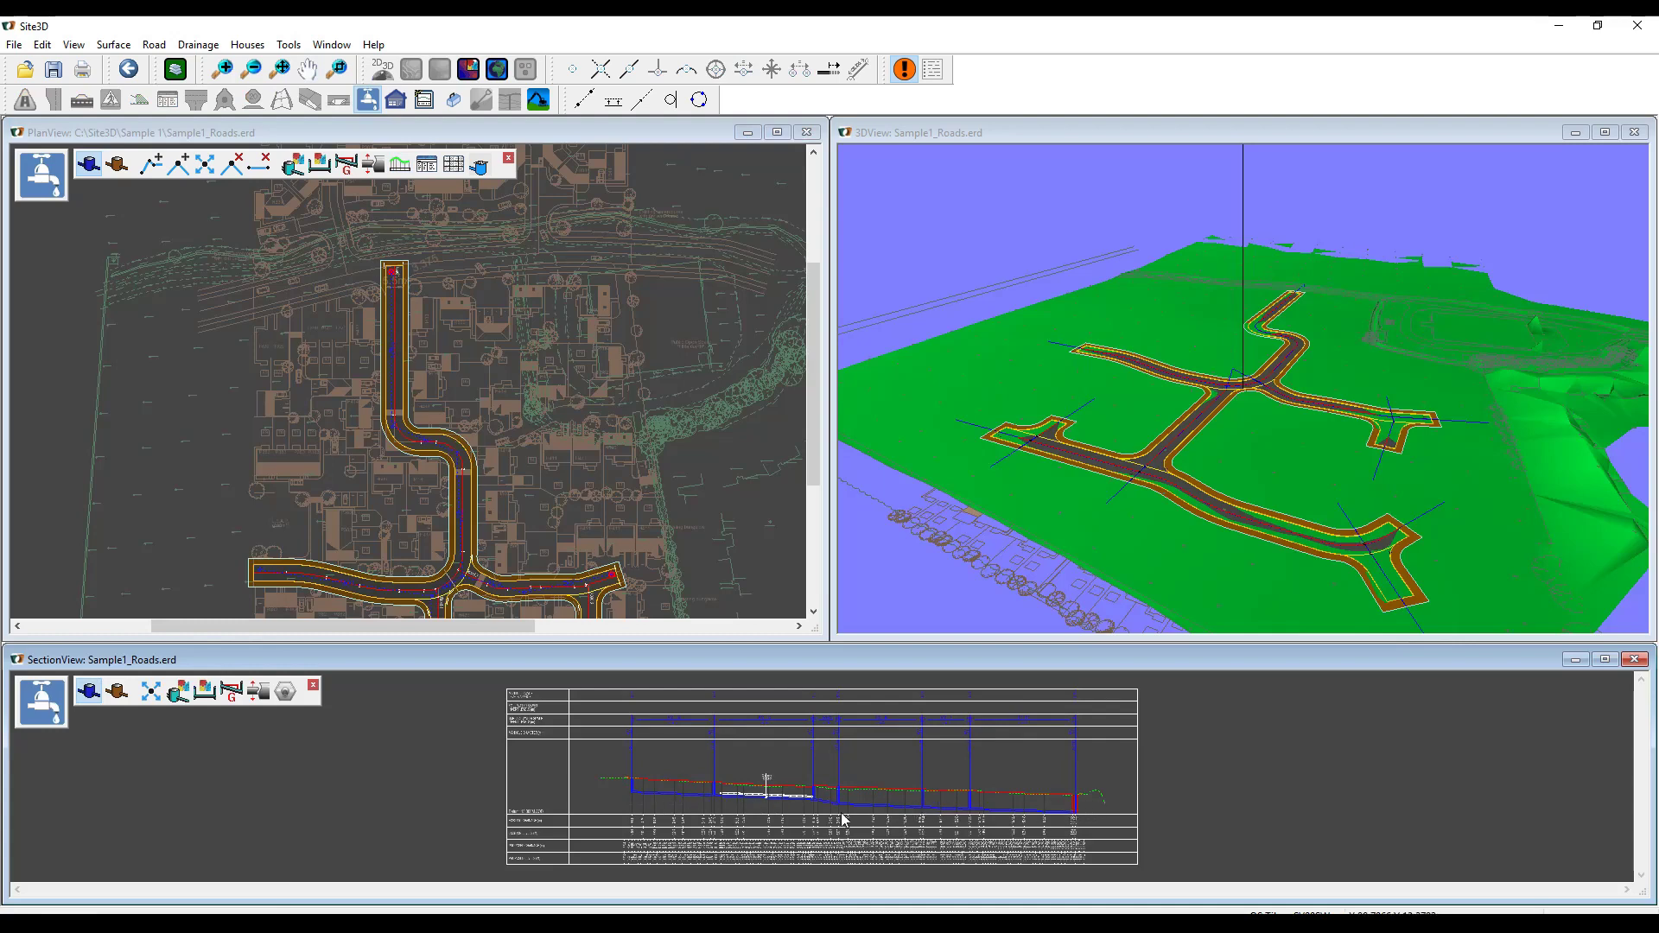
- Remove the pipe's concrete protection and apply the second context-menu option to the end manhole
scroll(894, 817, up, 3)
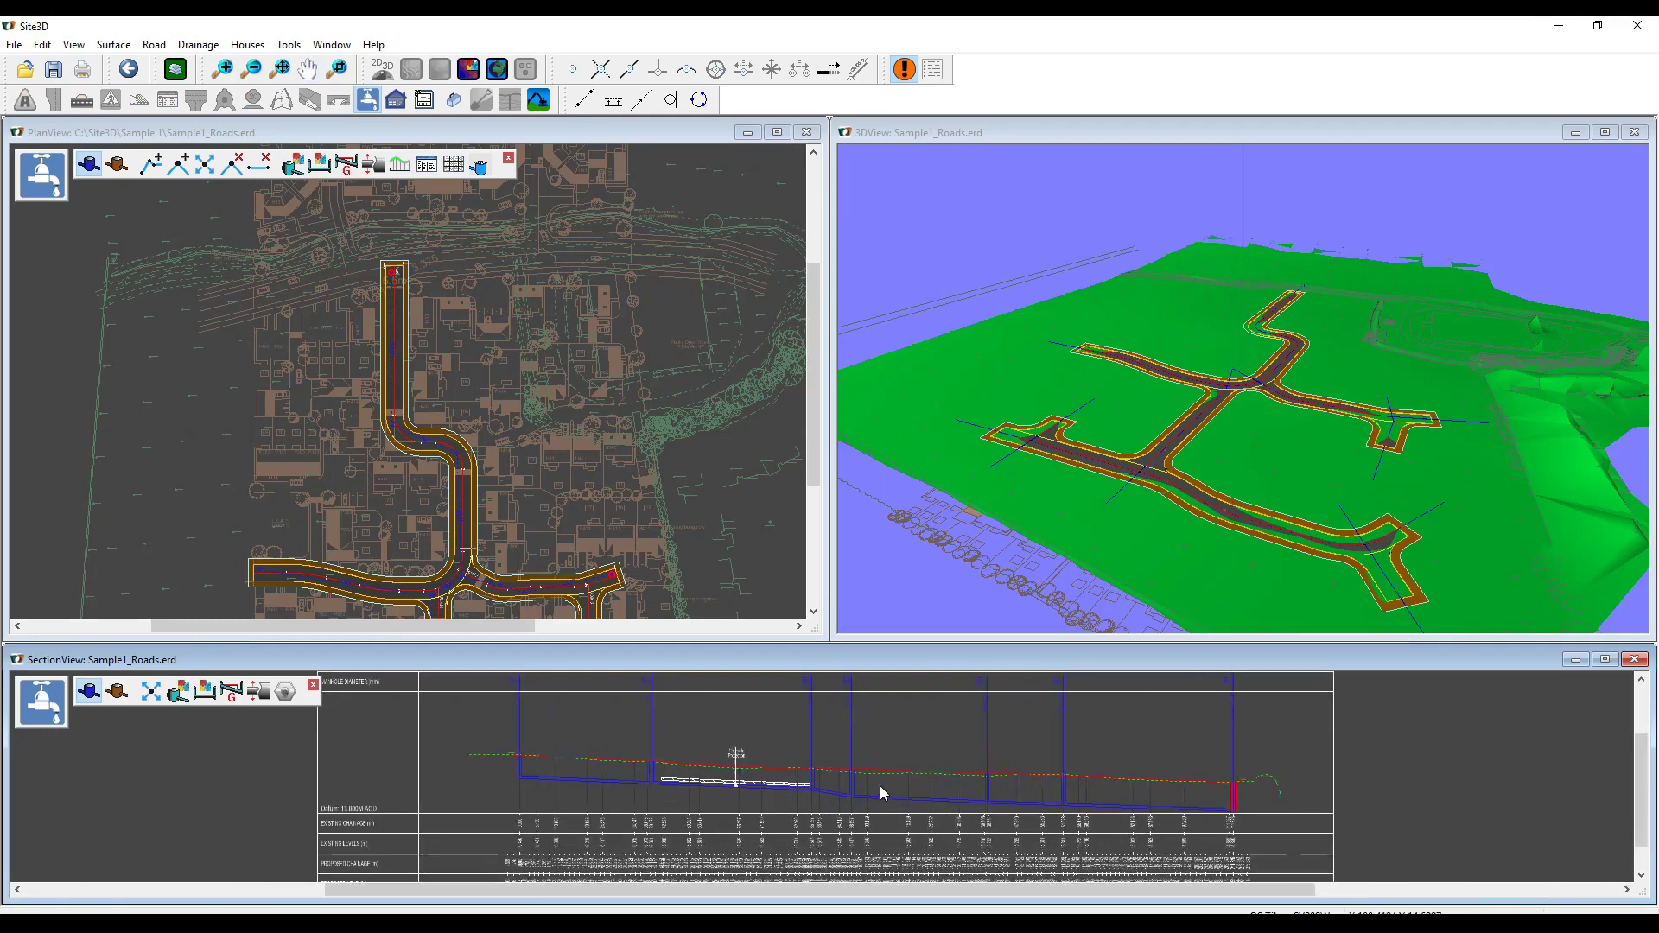
scroll(882, 794, up, 1)
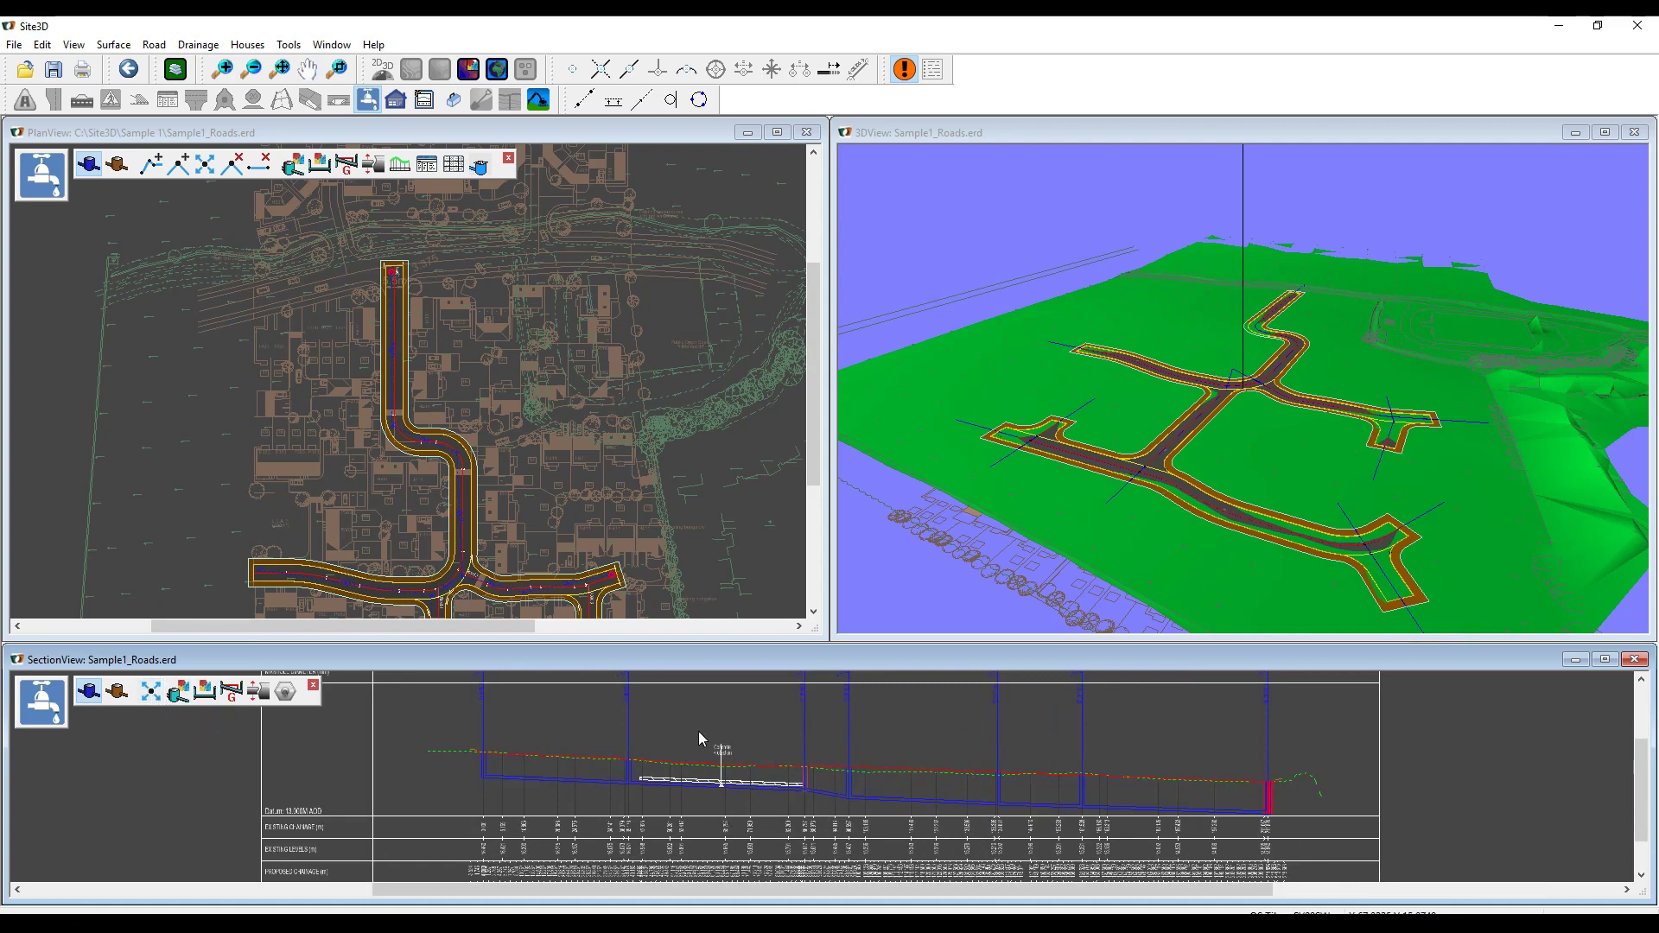
scroll(815, 817, up, 2)
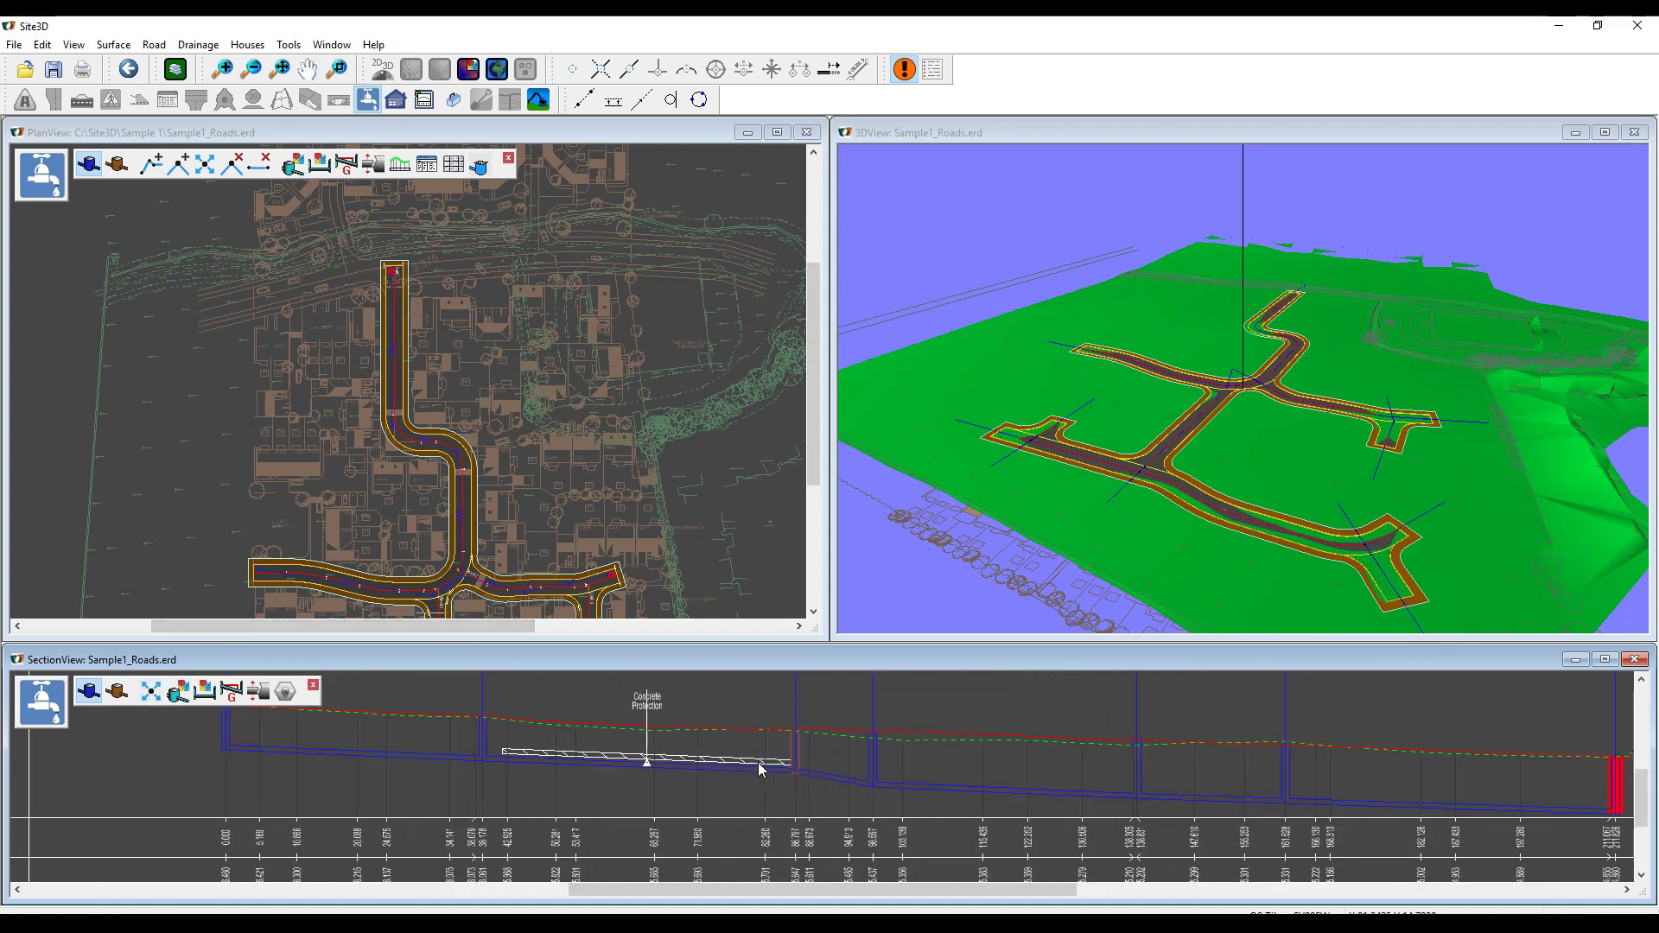
click(789, 776)
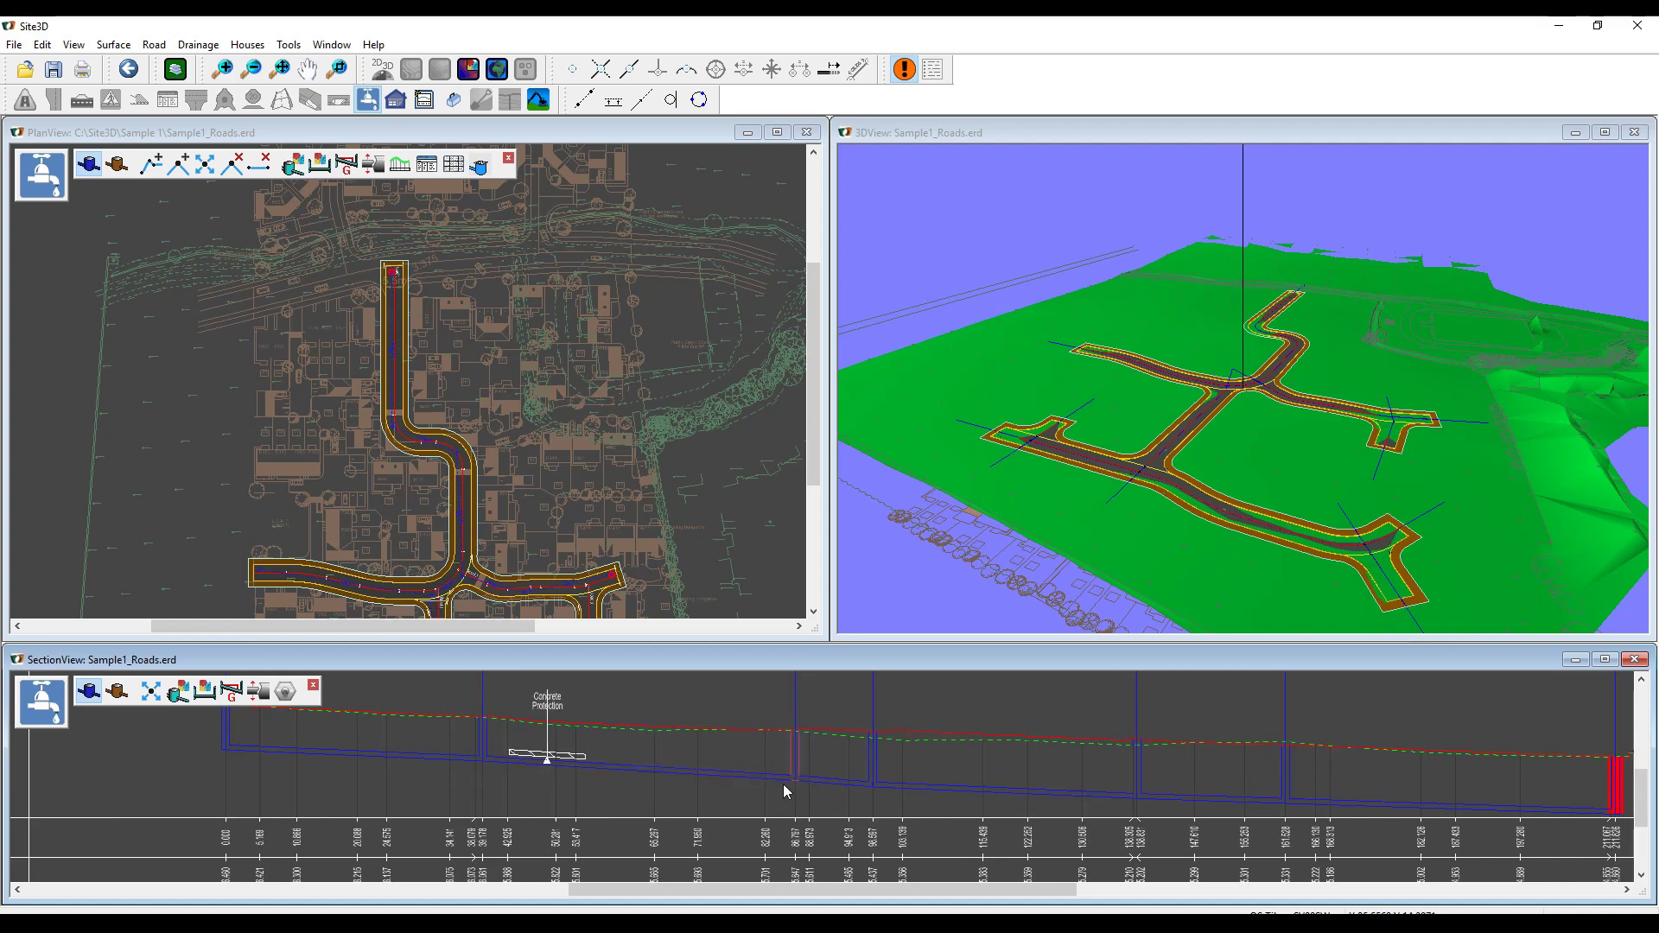
drag(489, 761, 484, 766)
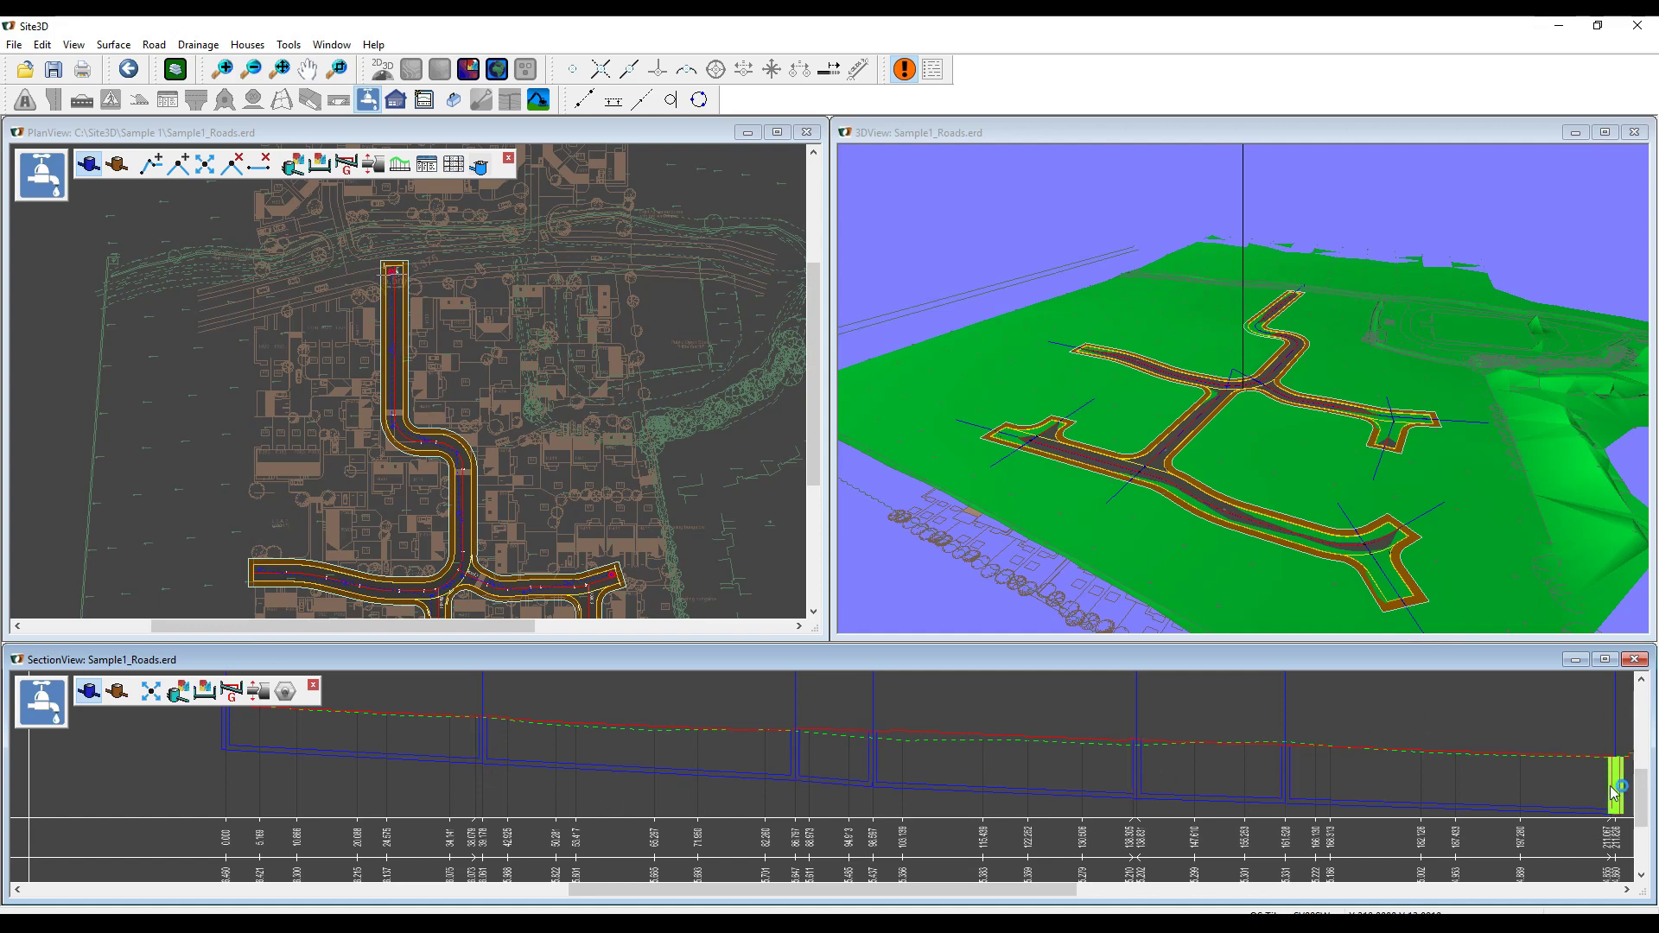
right_click(1505, 769)
click(1469, 805)
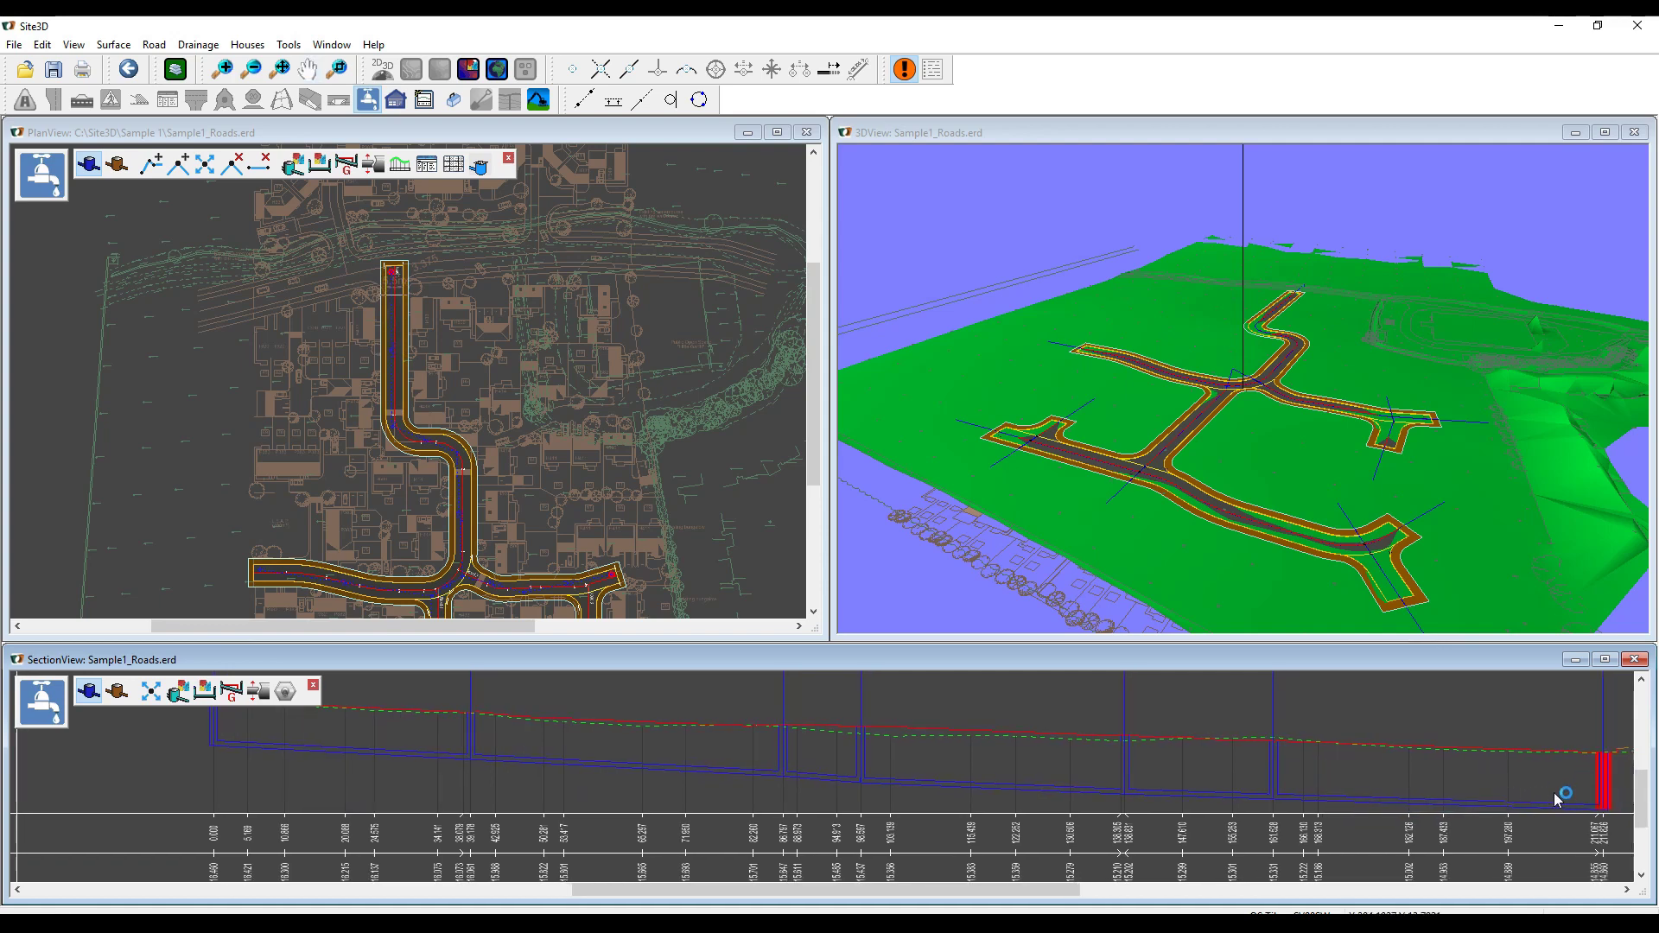
- Close the drainage long section and reopen one from the top road's end at chainage 0.000
click(1634, 659)
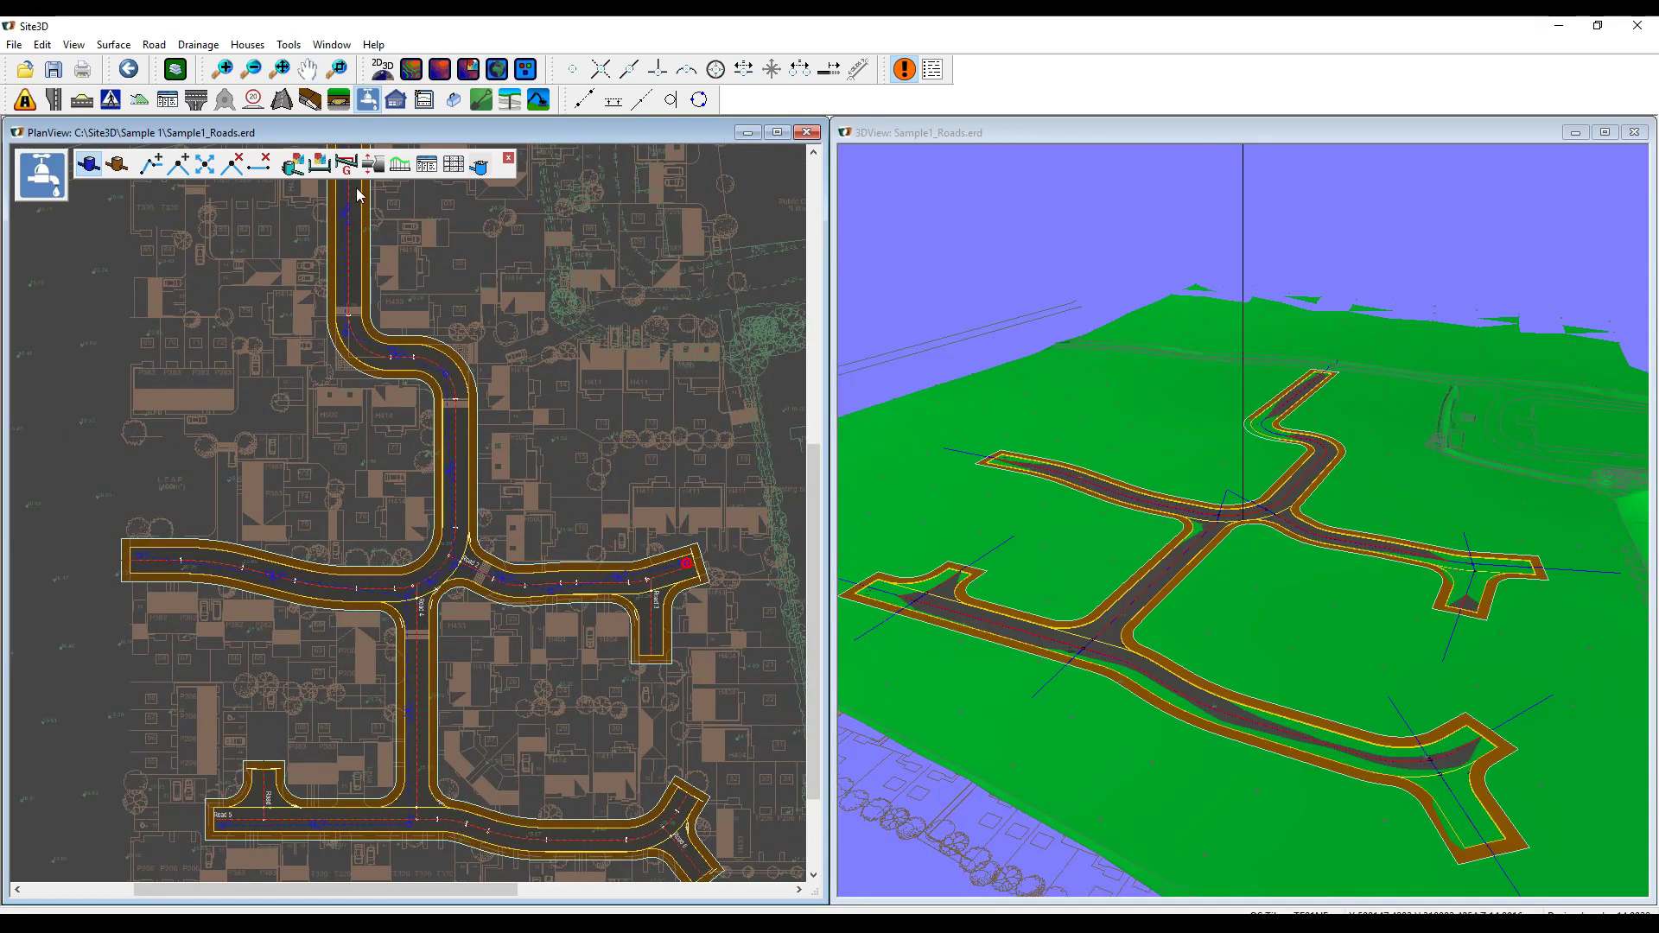
click(400, 173)
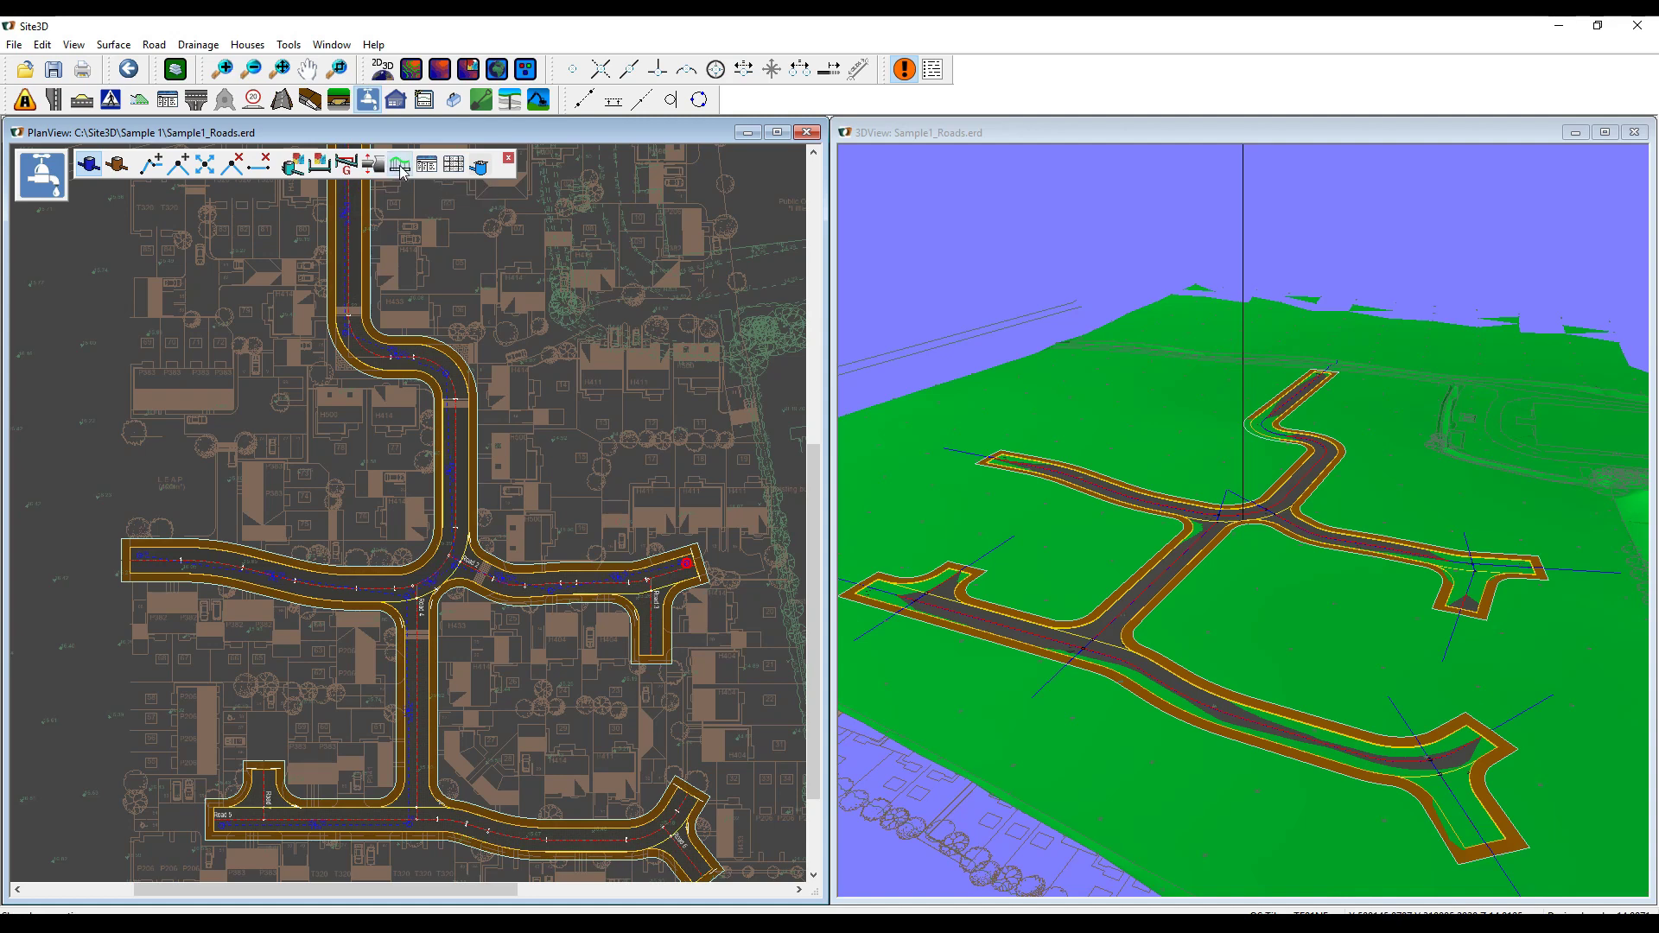
click(687, 568)
scroll(508, 444, down, 2)
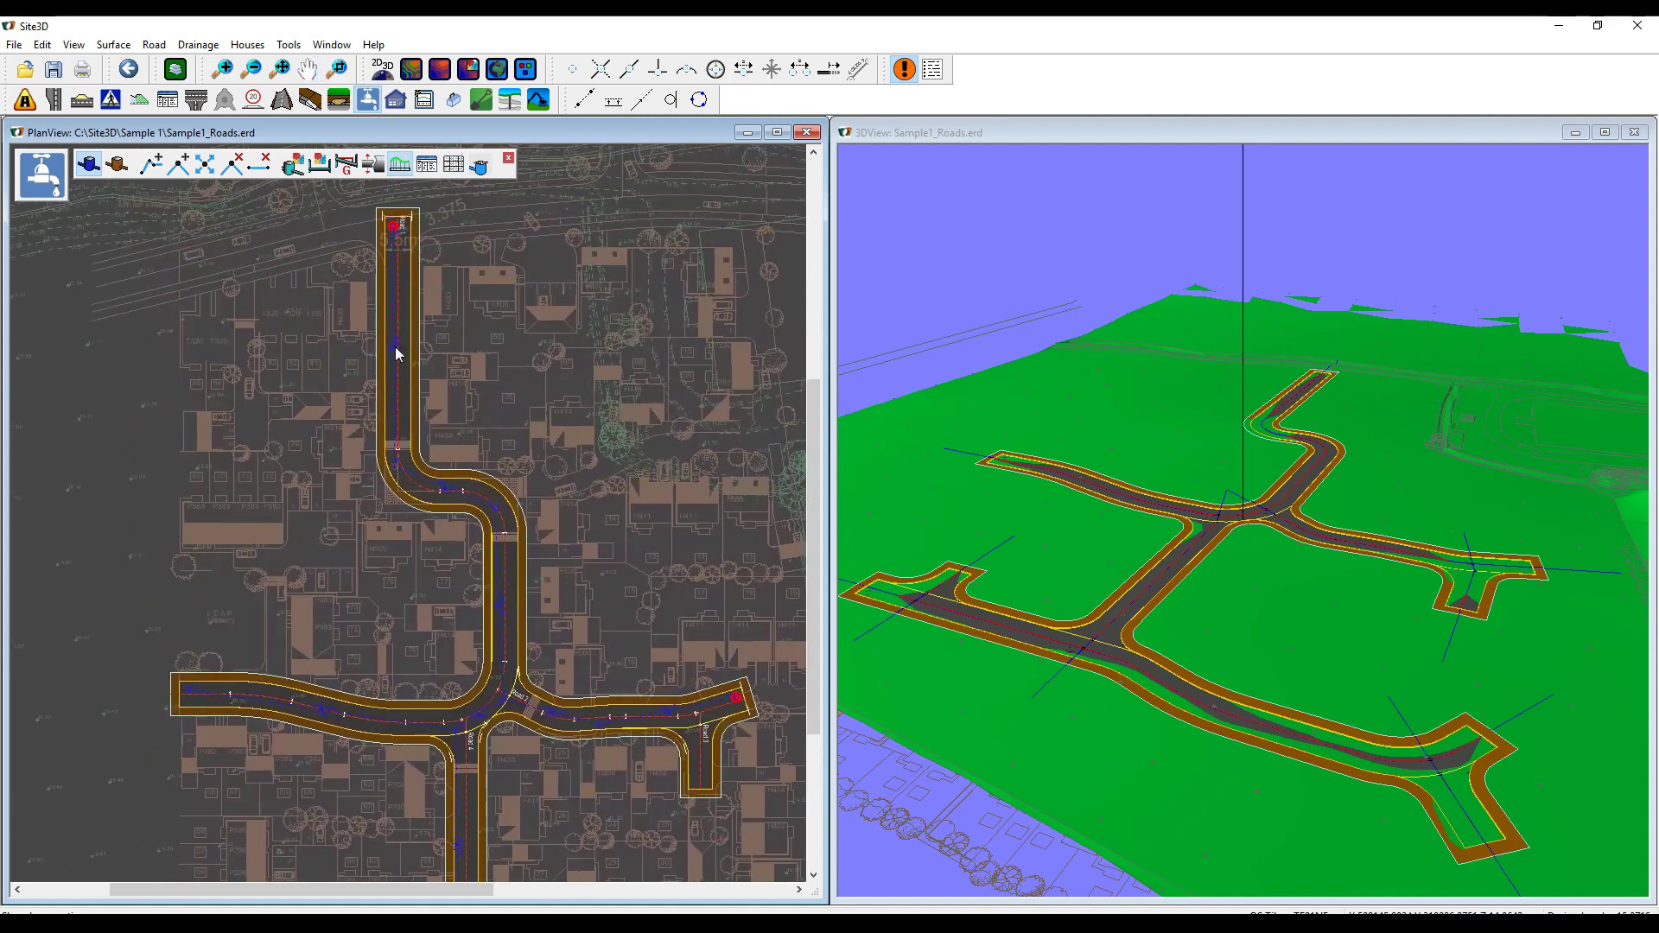
click(397, 230)
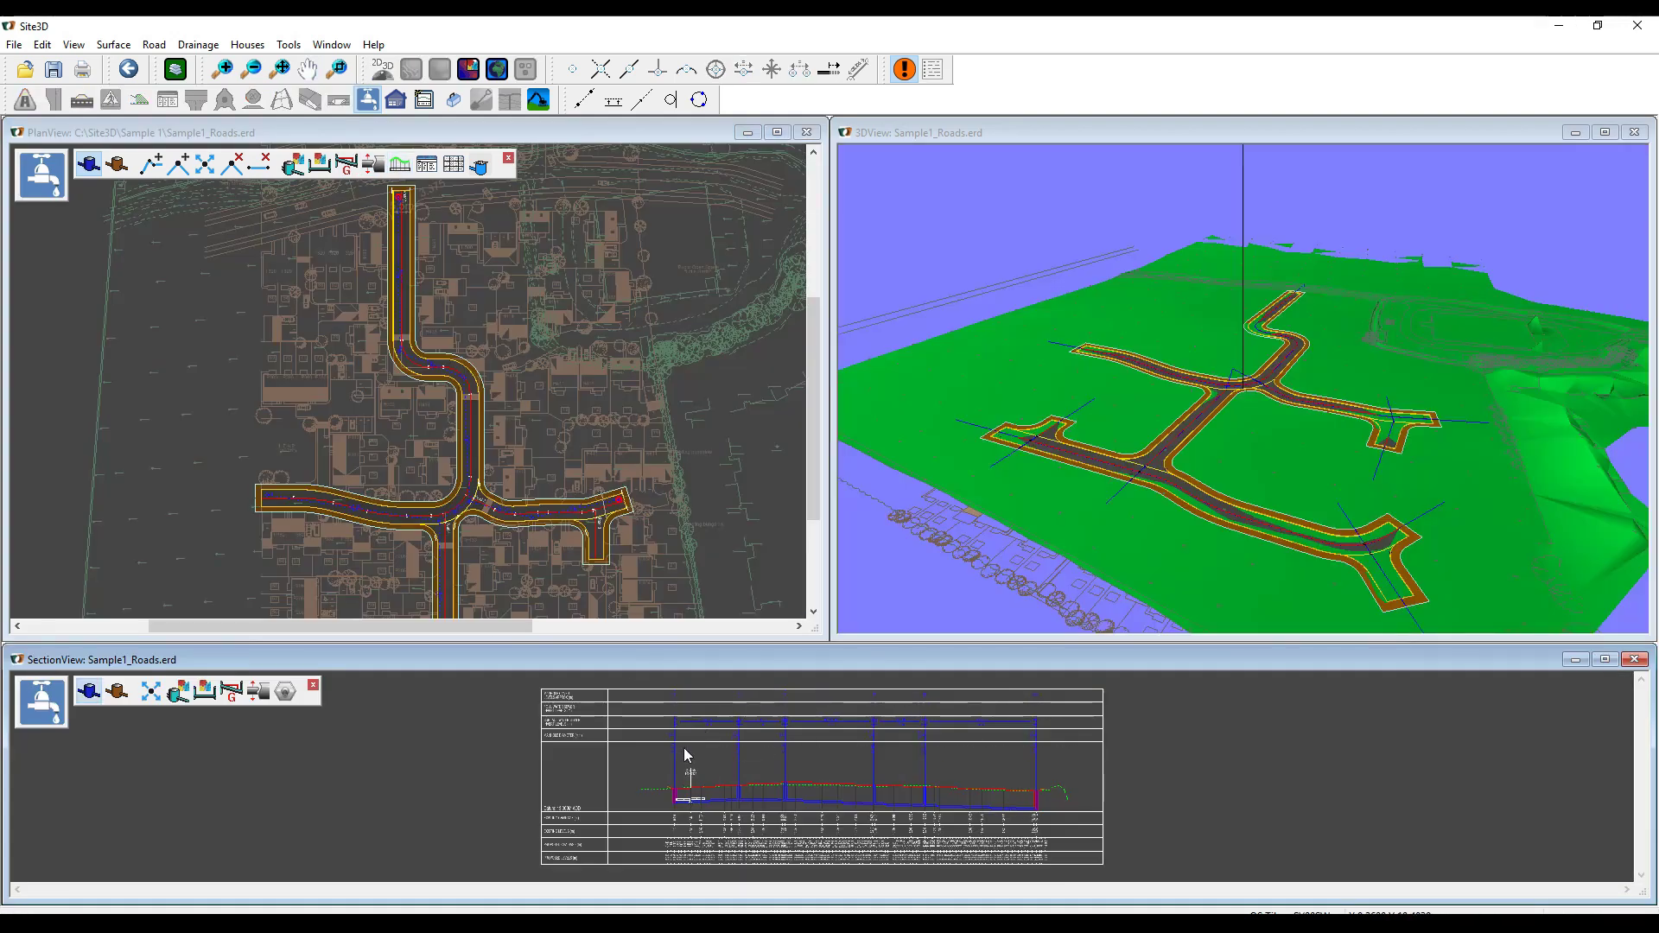
- Make the plan view the active window again
scroll(719, 816, up, 1)
scroll(719, 816, up, 2)
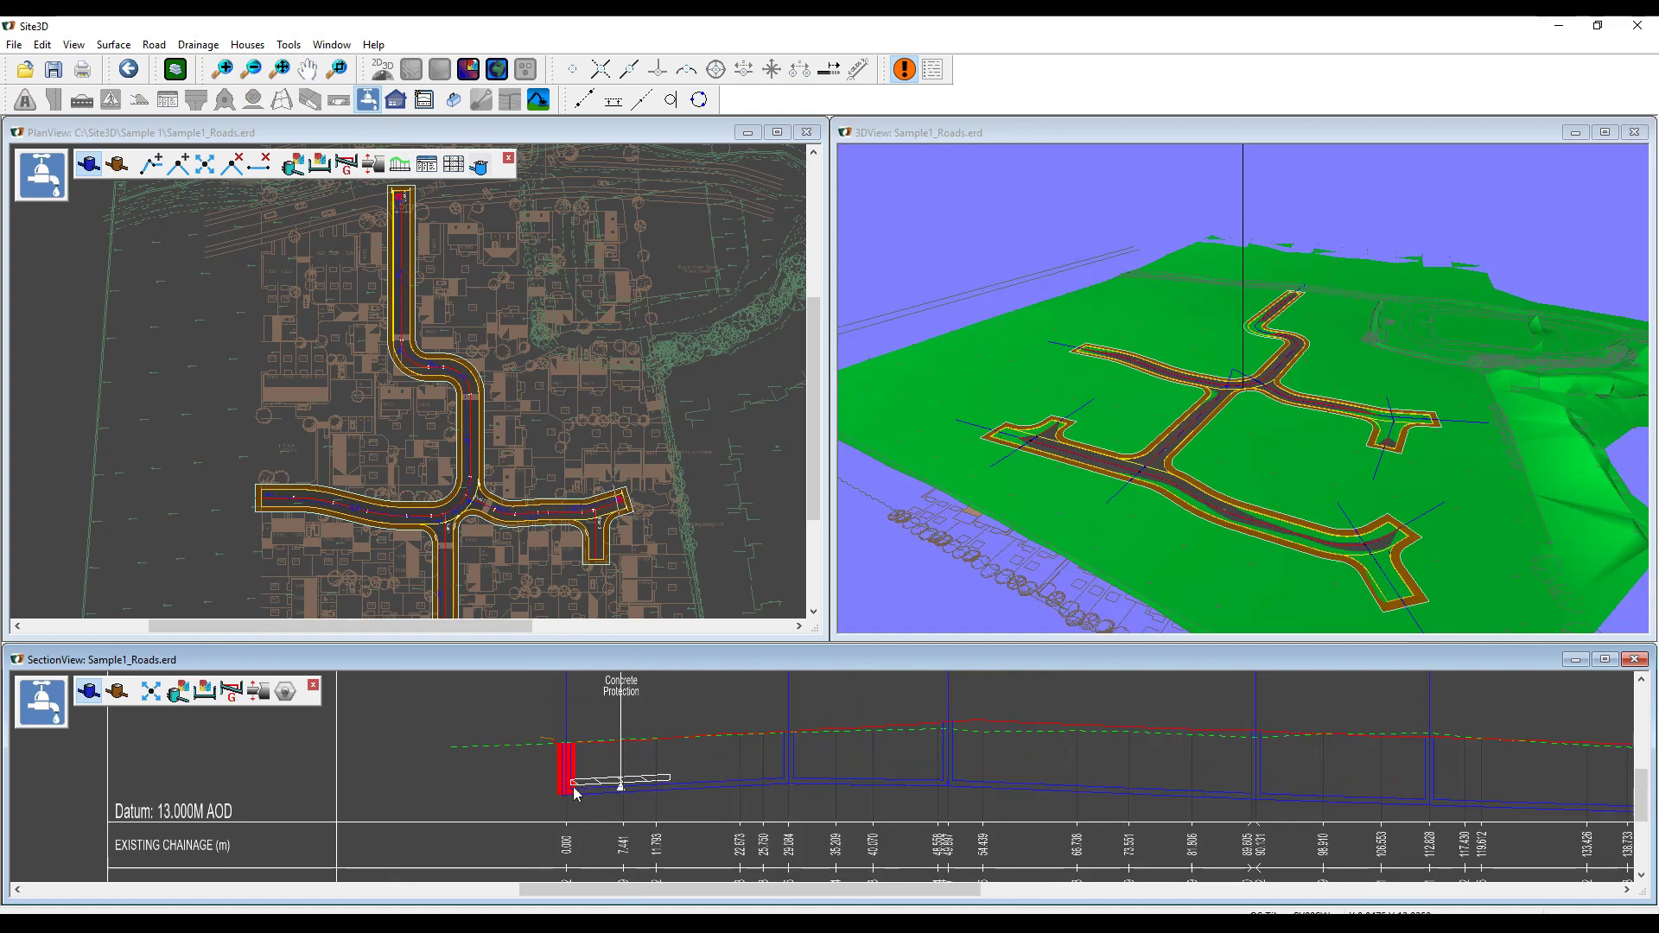
click(570, 133)
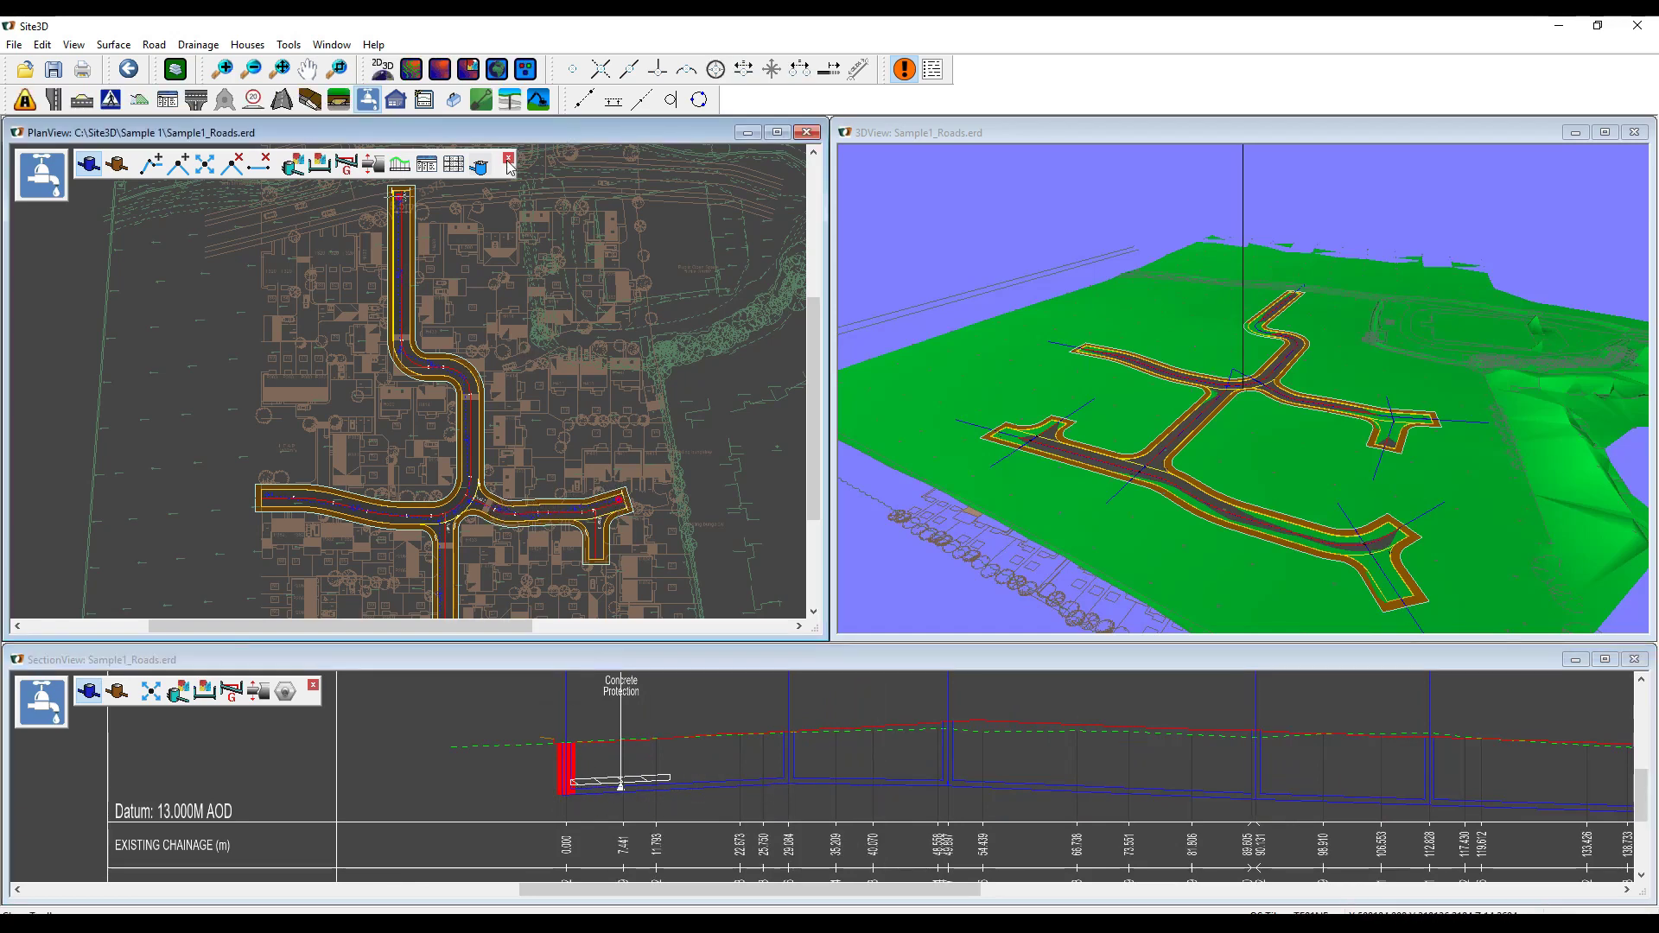
- Display the survey surface's elevation shading and pan the plan to the southern roads
click(440, 71)
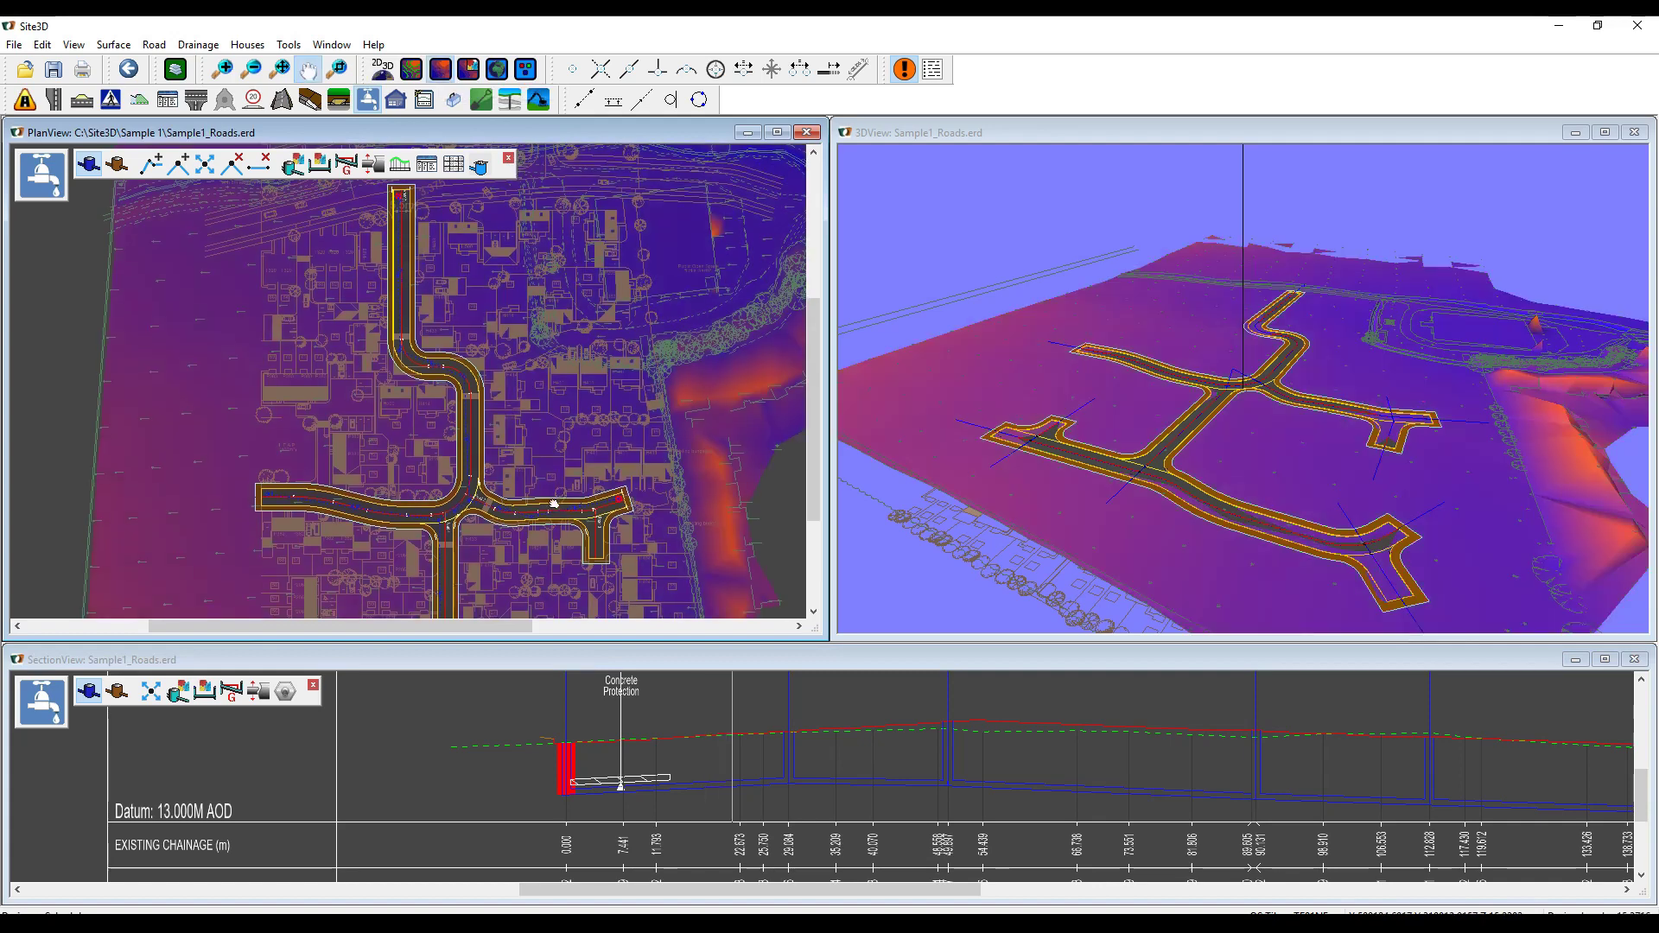
middle_drag(556, 504, 599, 390)
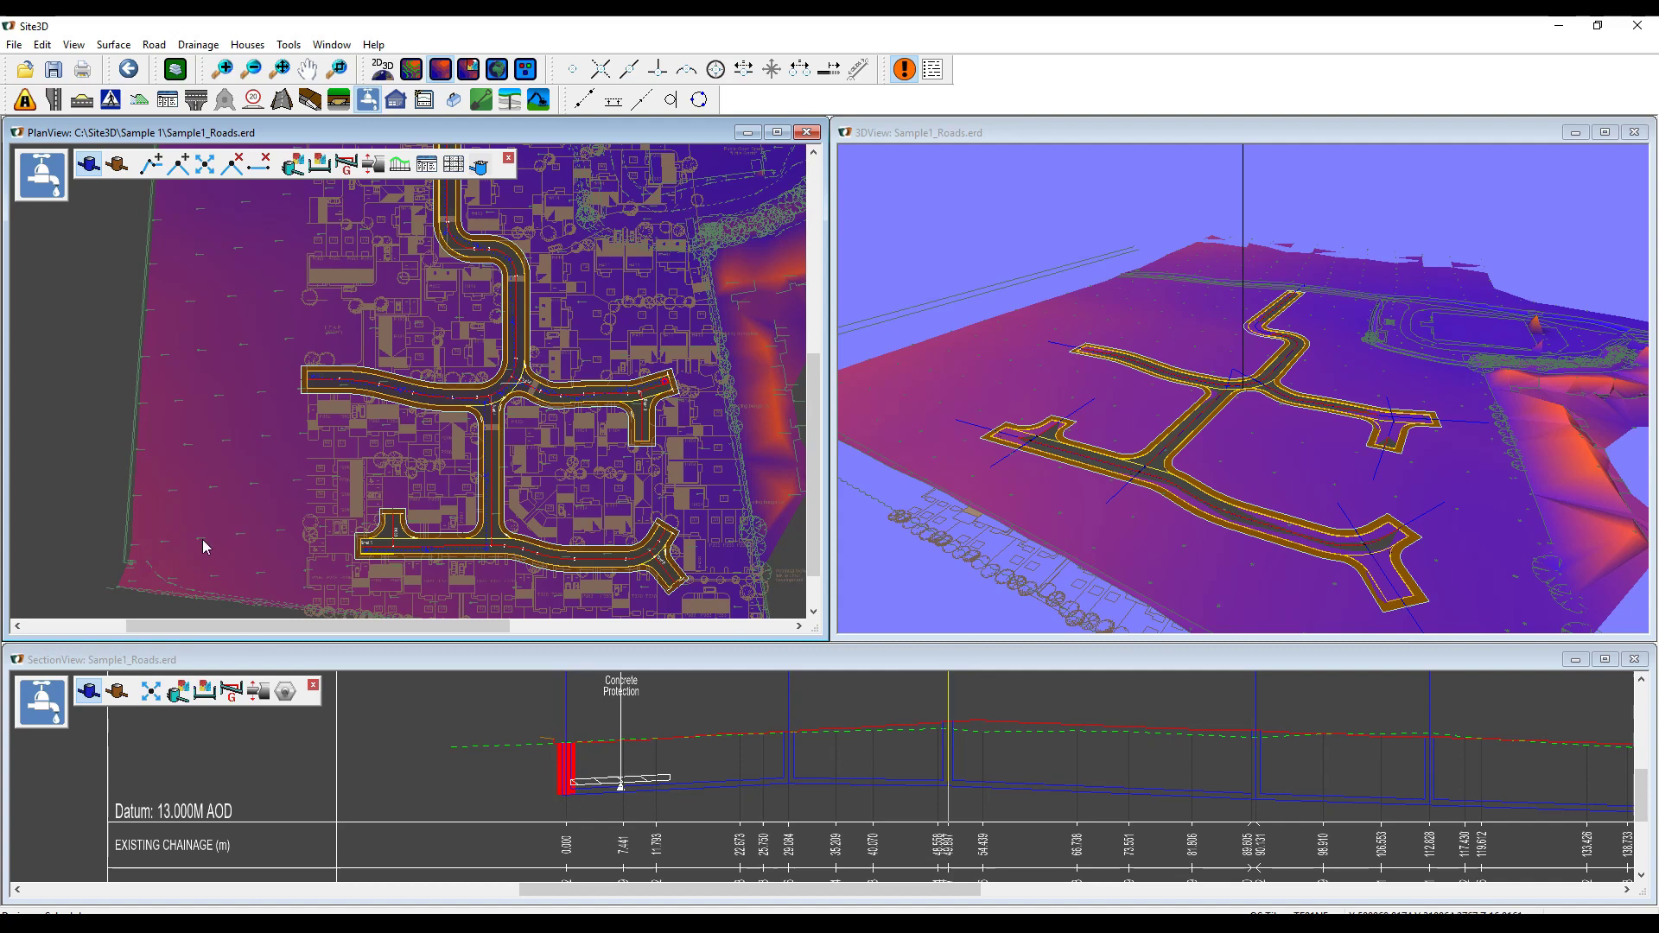
scroll(264, 500, up, 3)
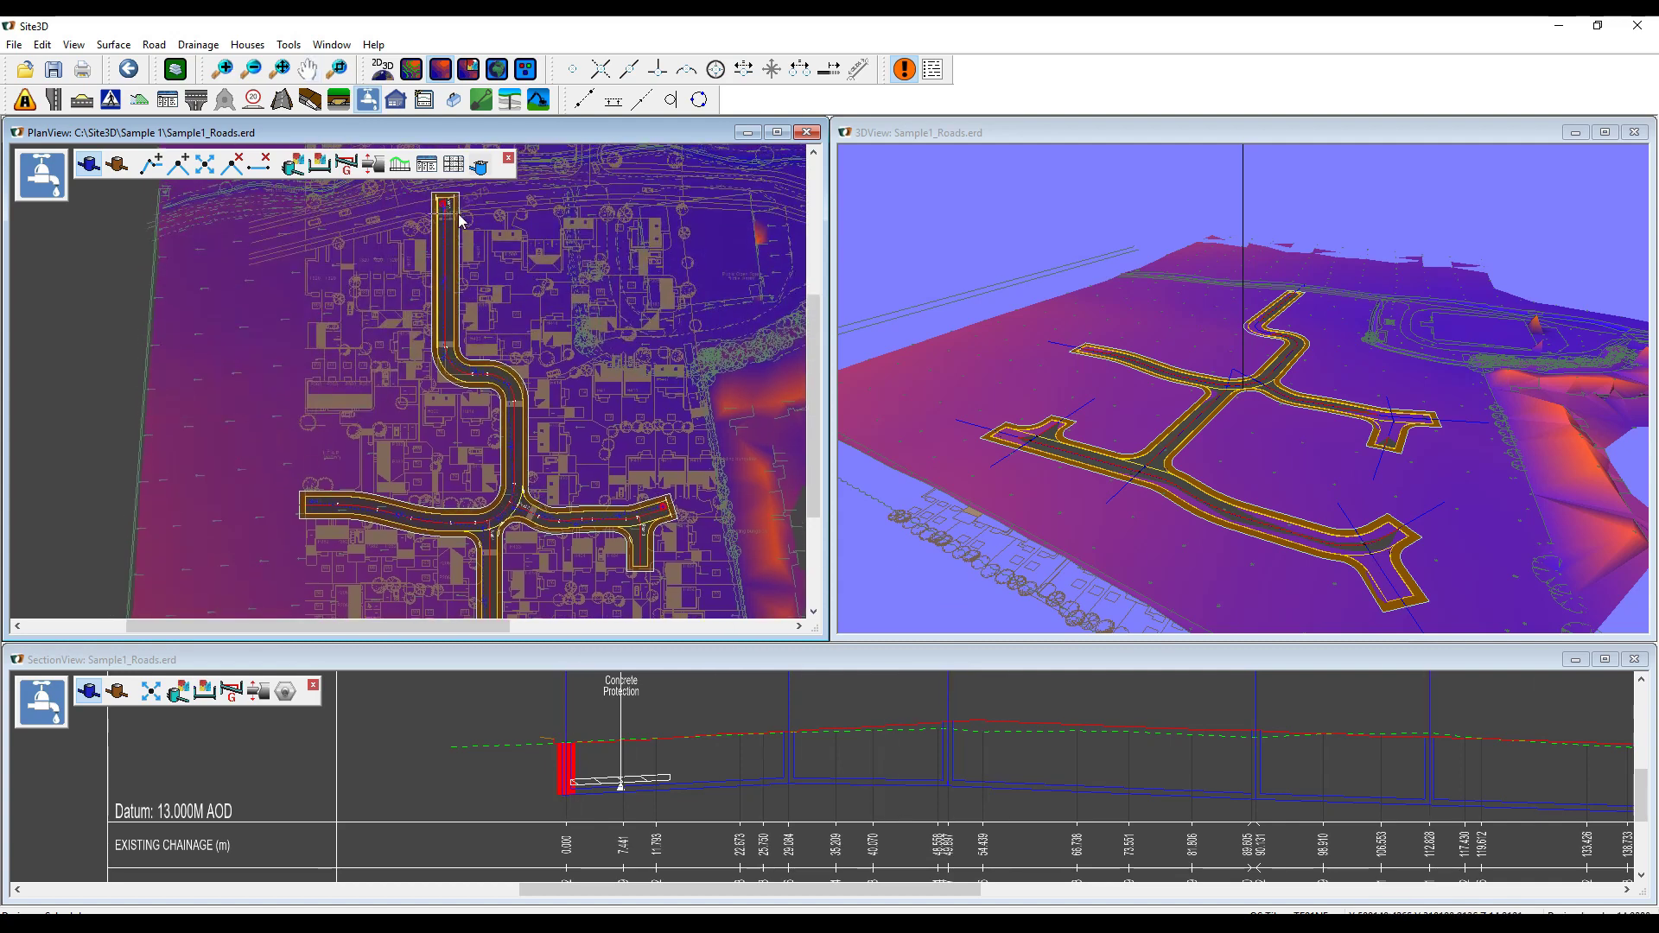
middle_drag(644, 535, 622, 435)
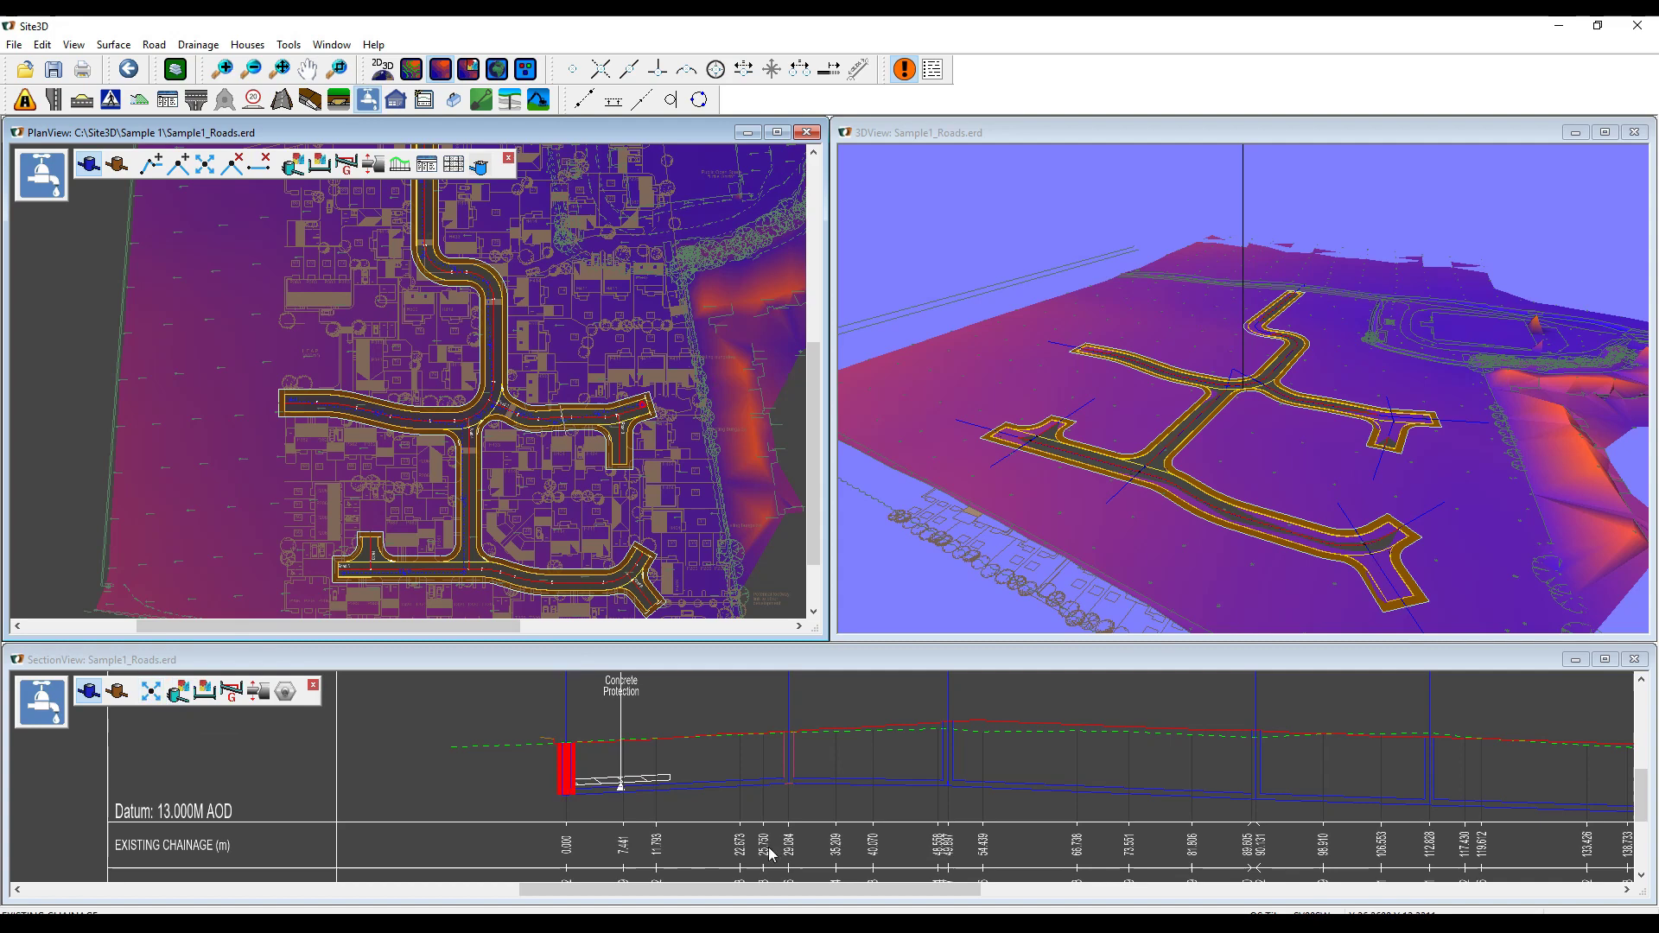
- In the long section, pick manholes at chainages 29.084, 48.6, 89.6 and the end manhole near 152
click(778, 788)
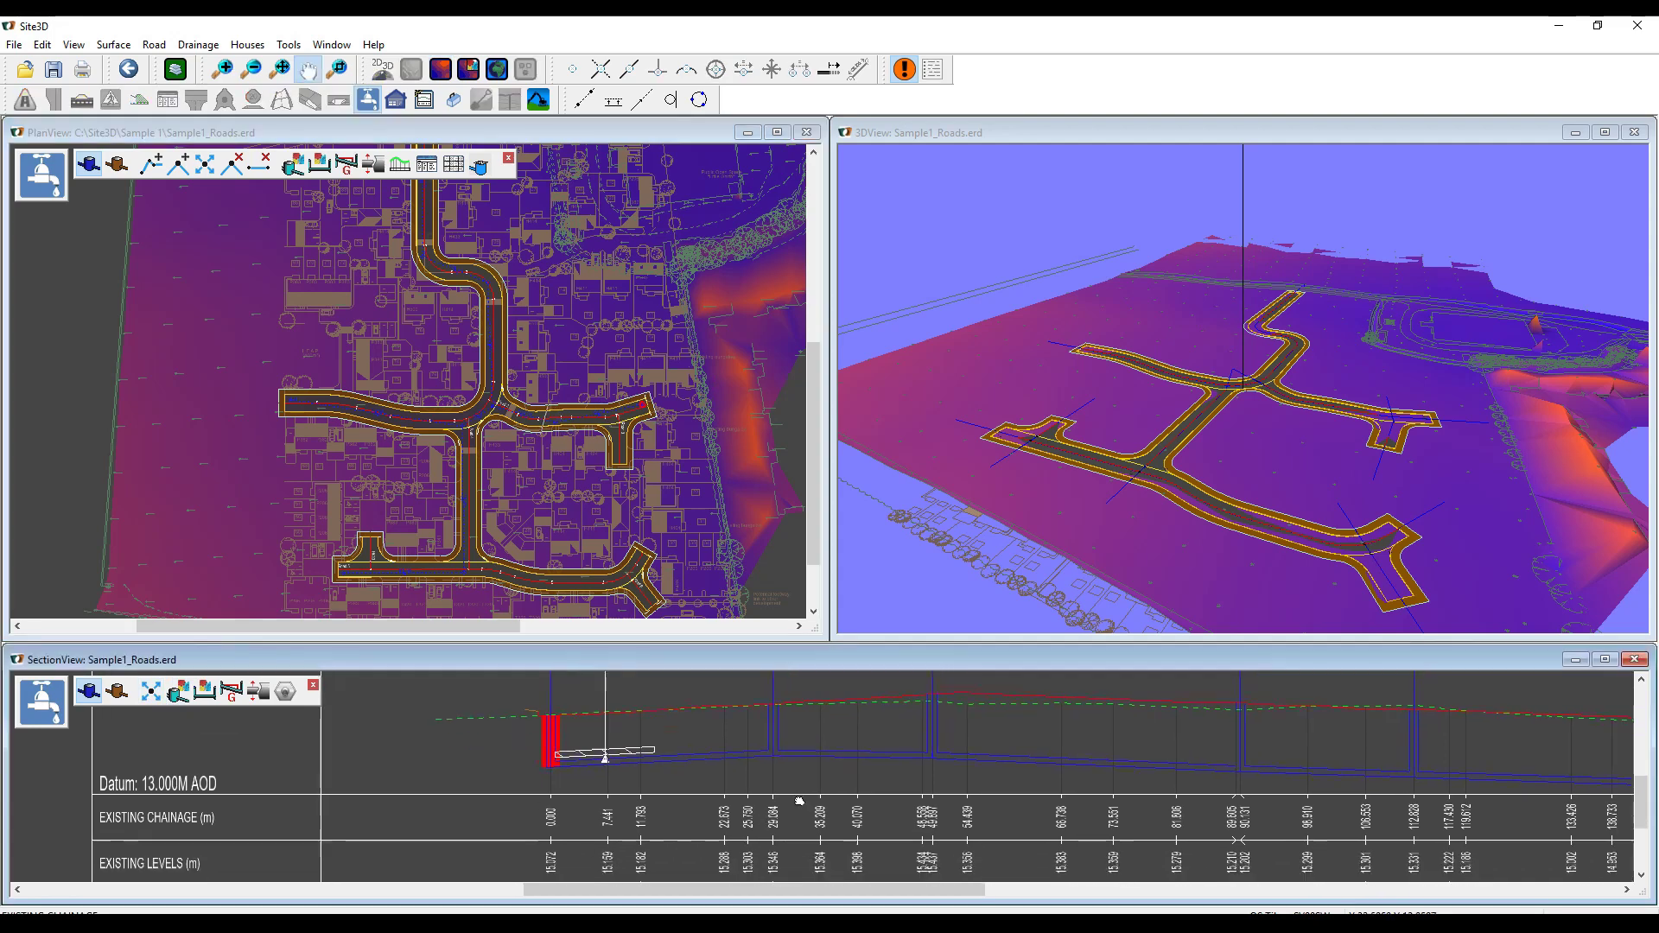
click(765, 761)
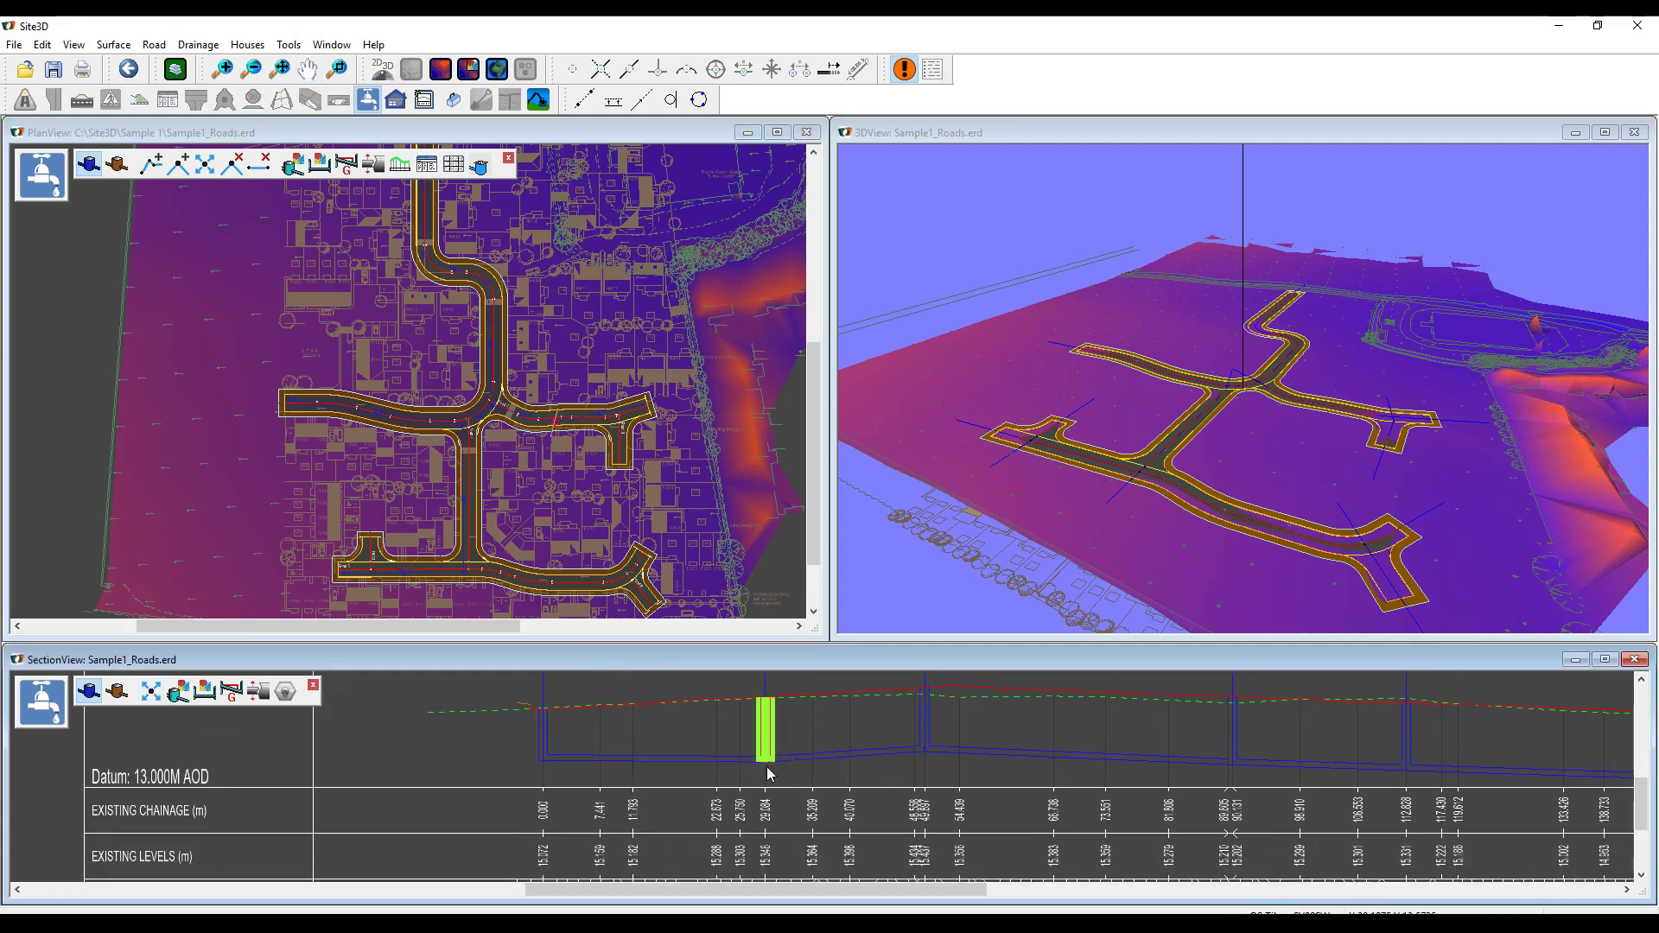
click(923, 760)
click(1234, 764)
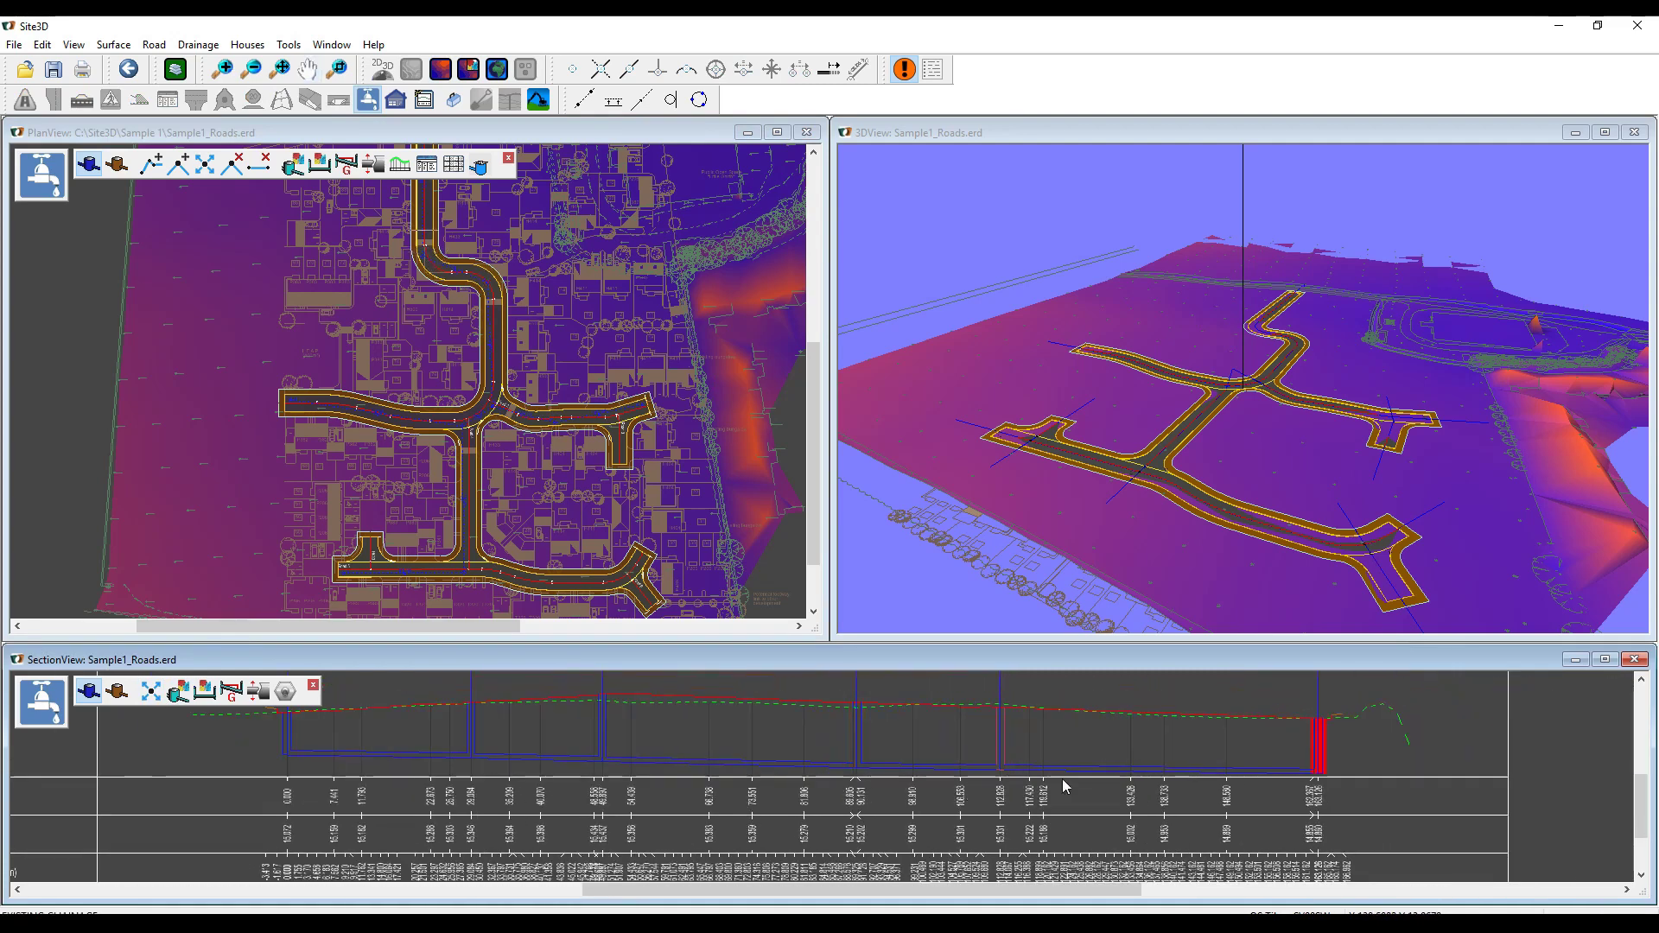
click(1318, 761)
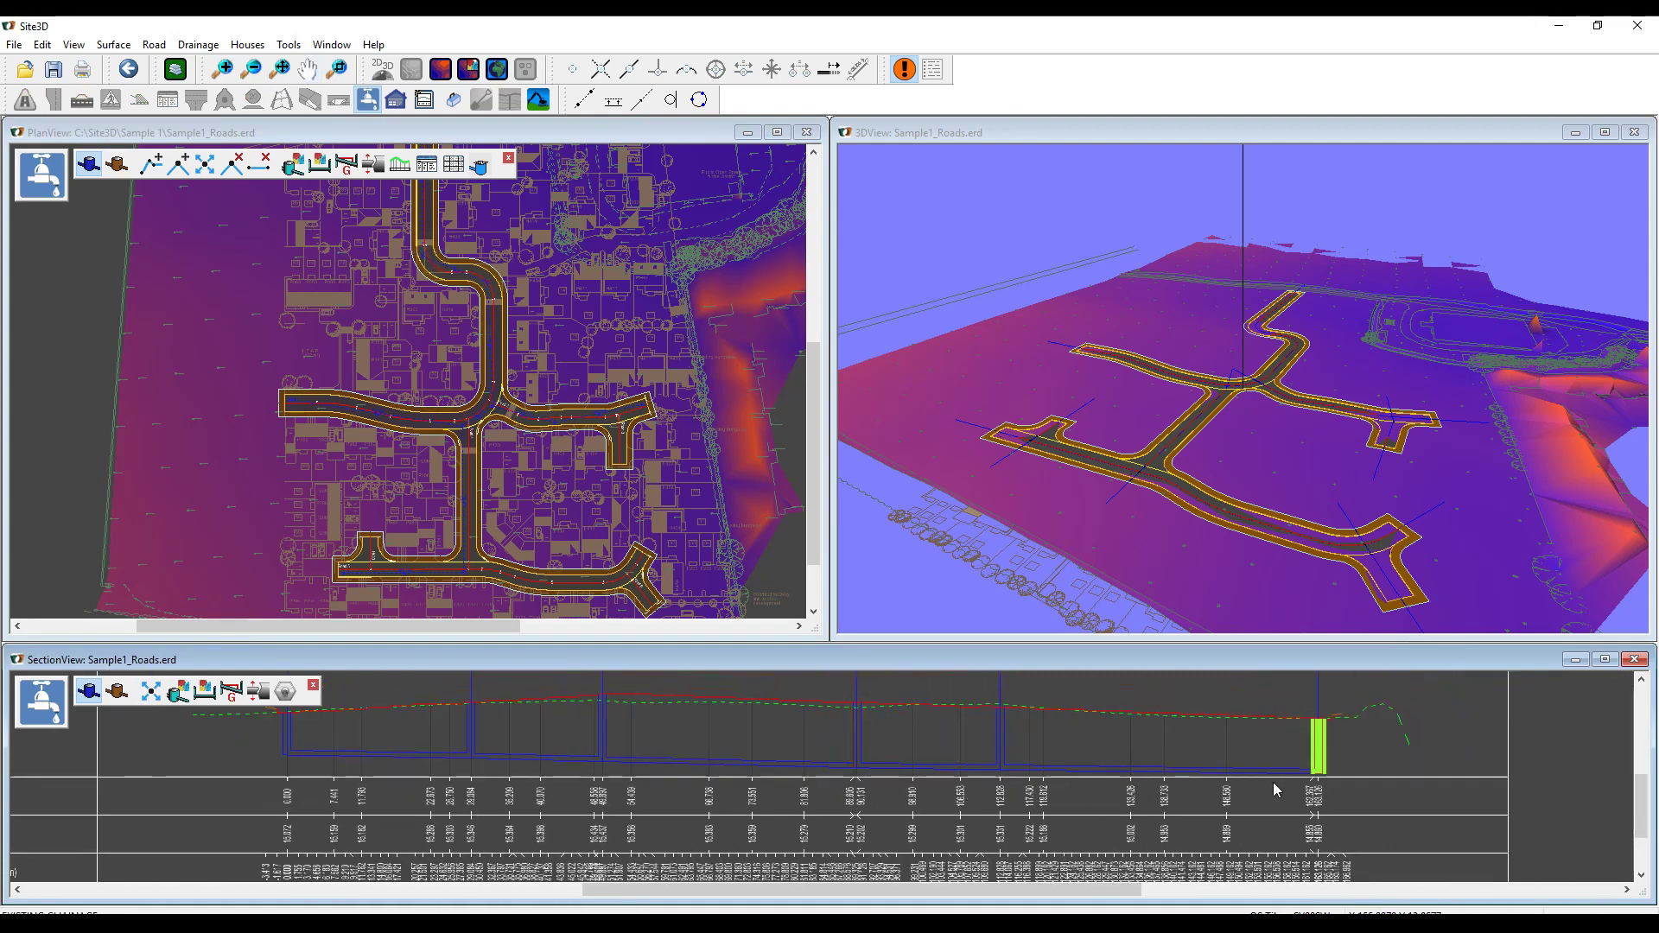
click(239, 700)
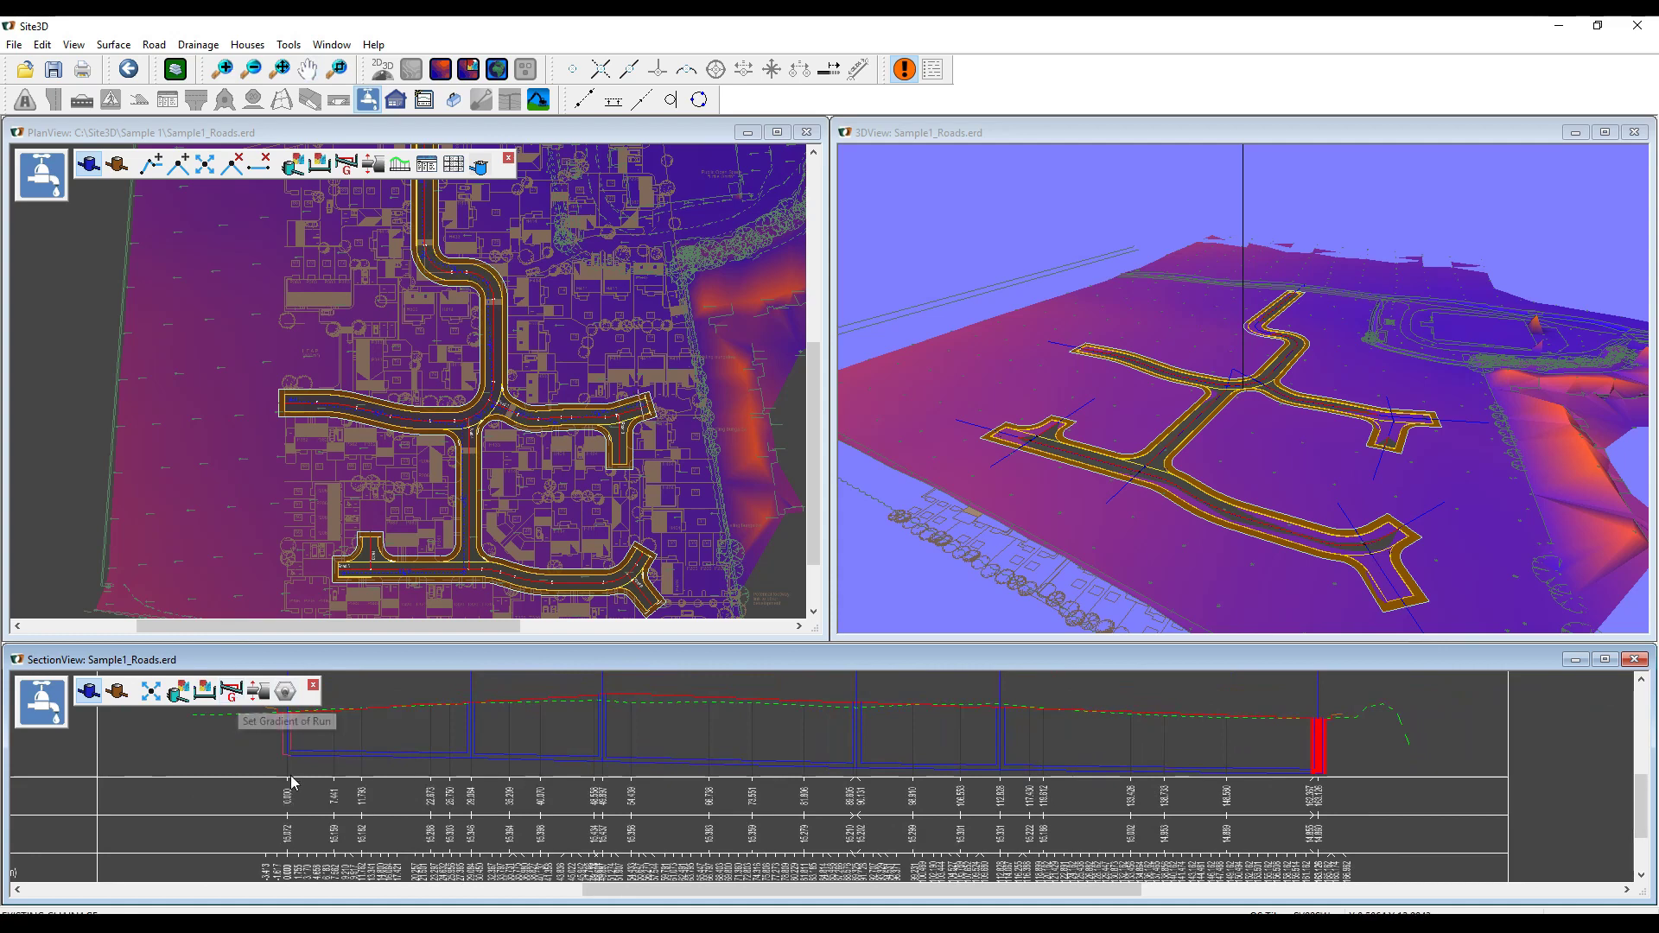
click(1301, 776)
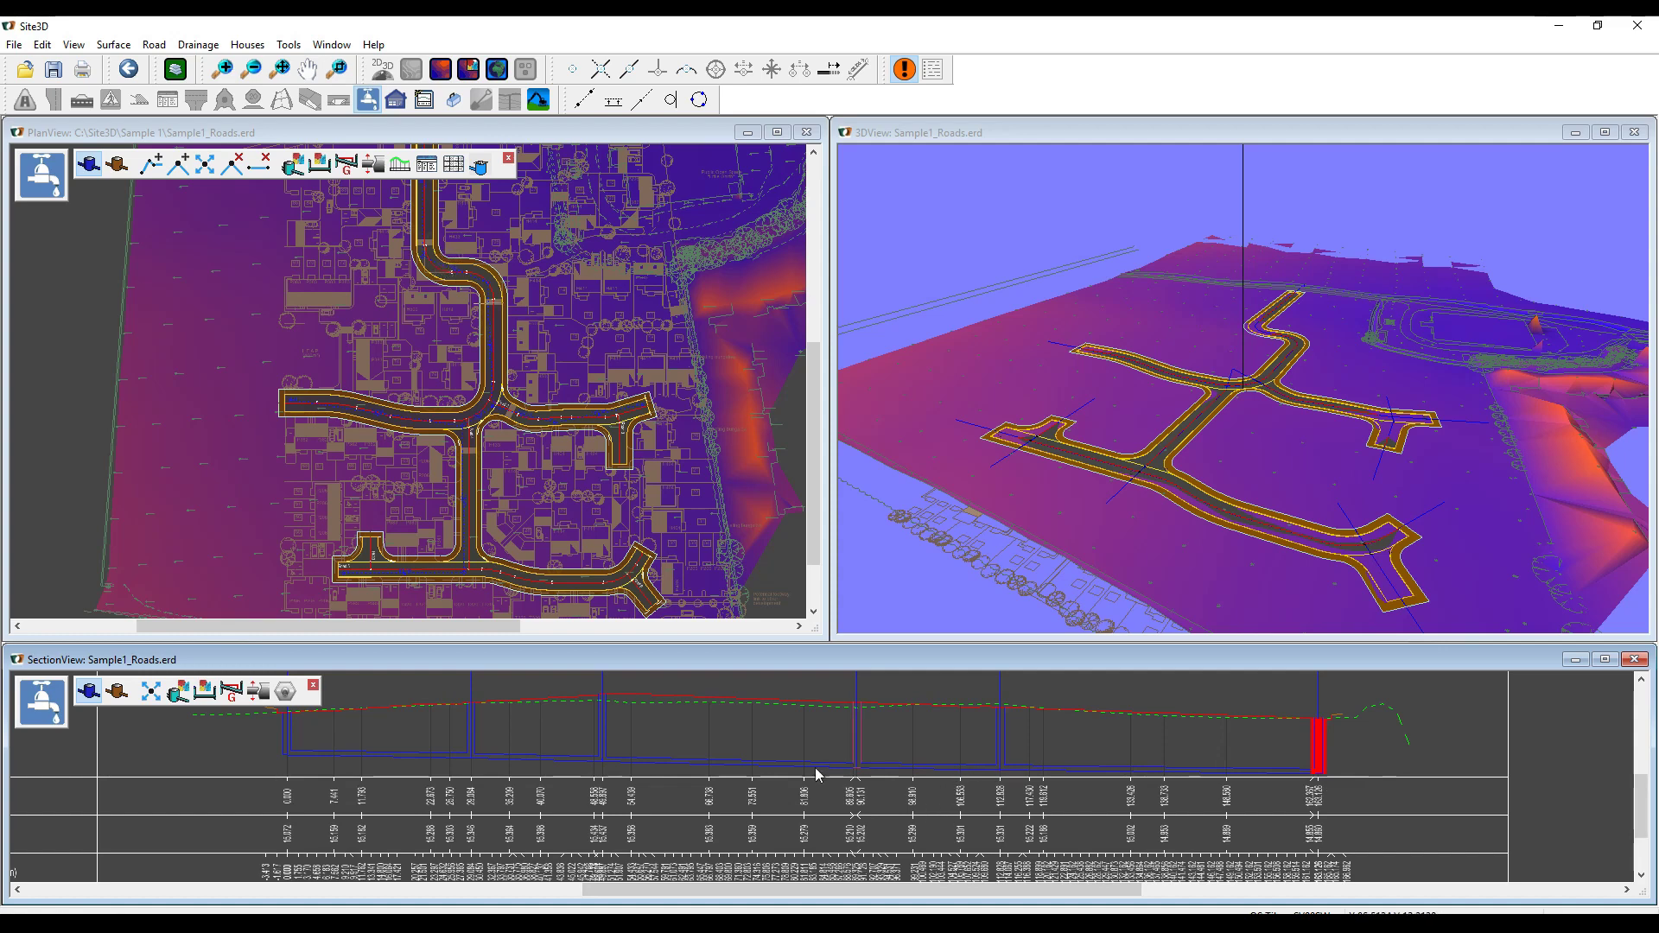
- Close the long section, zoom to Road1's north end and start the Manhole Properties tool
click(1634, 659)
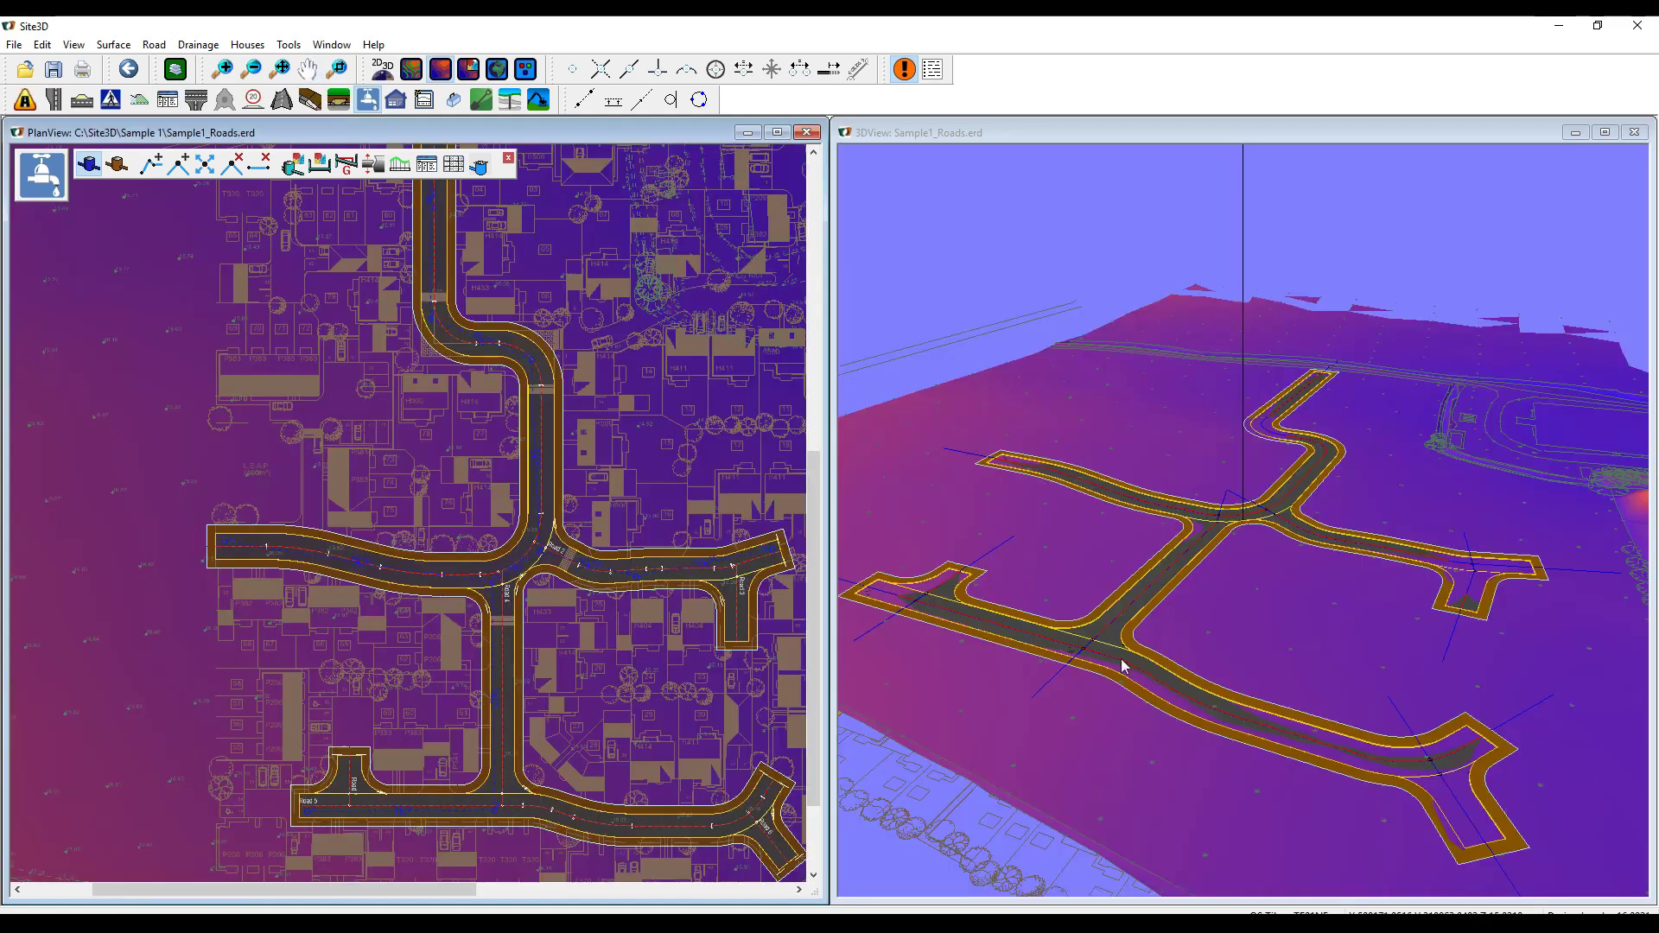
scroll(667, 578, up, 2)
scroll(672, 563, down, 1)
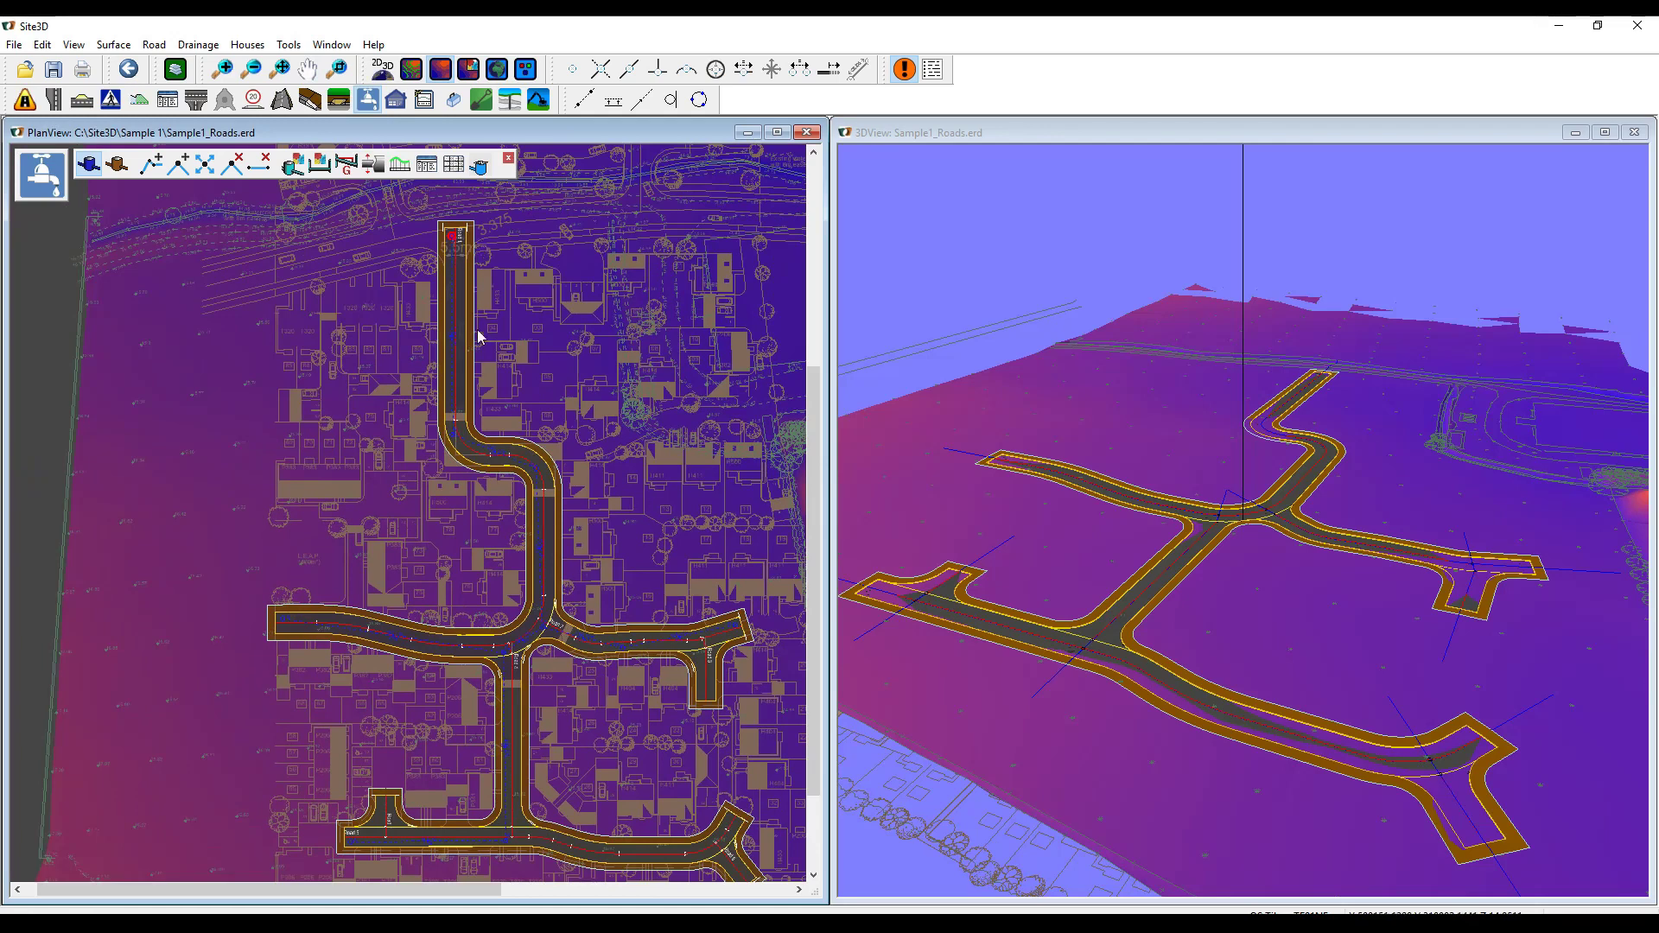
scroll(452, 350, up, 6)
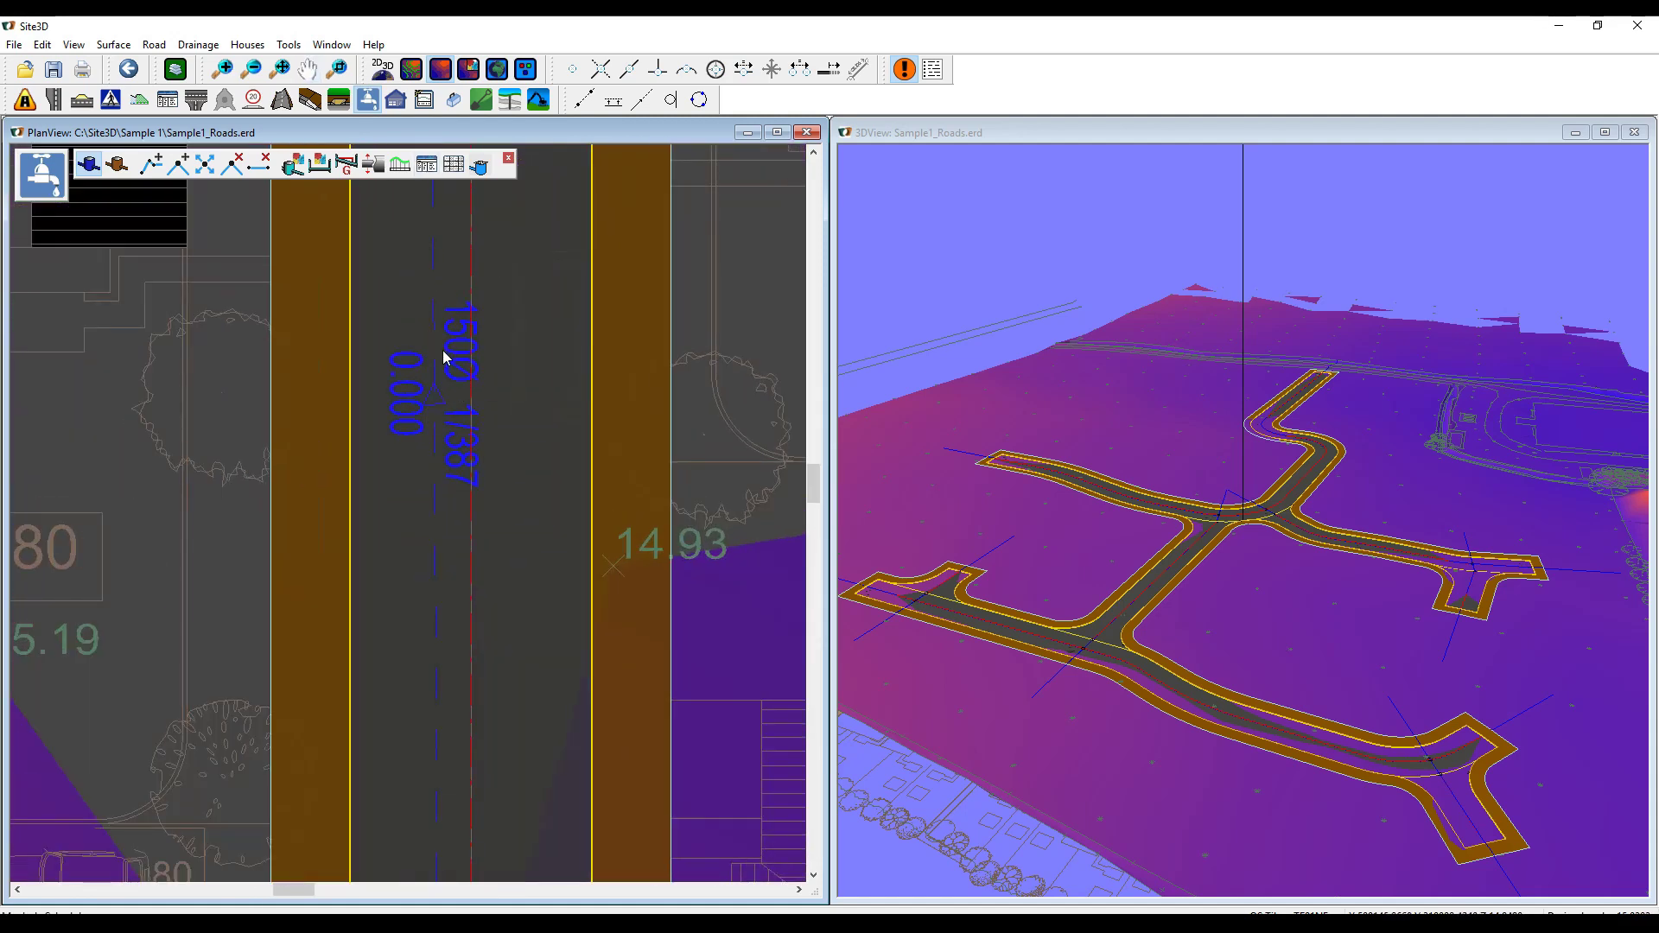
scroll(448, 355, down, 2)
scroll(456, 370, down, 3)
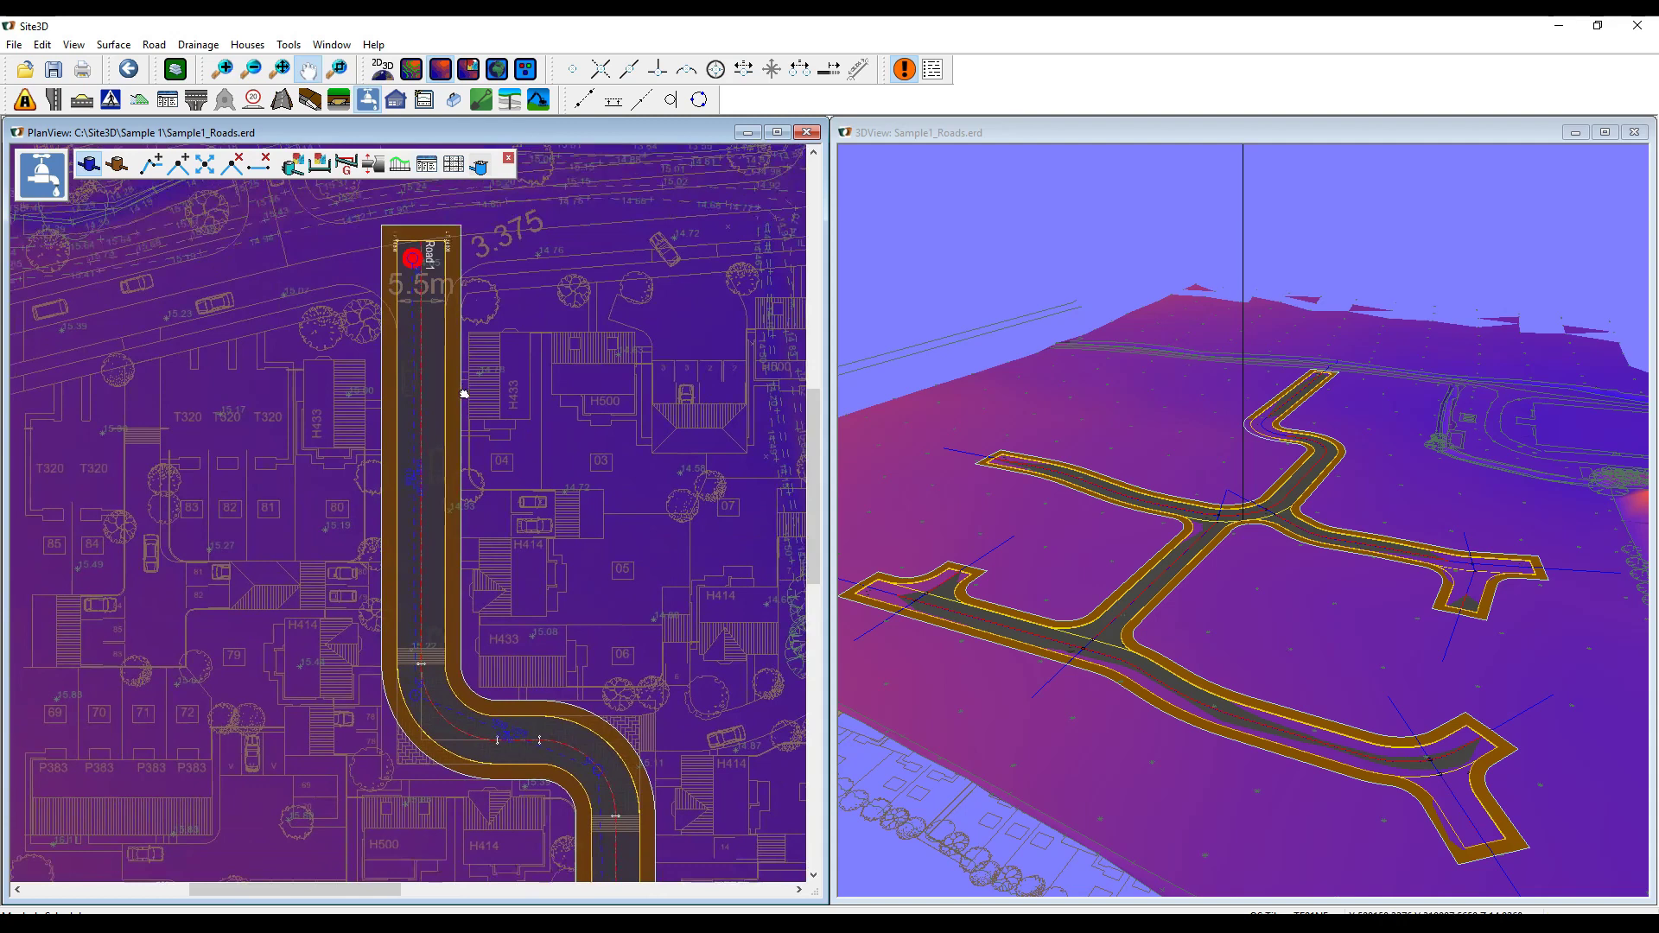
click(293, 165)
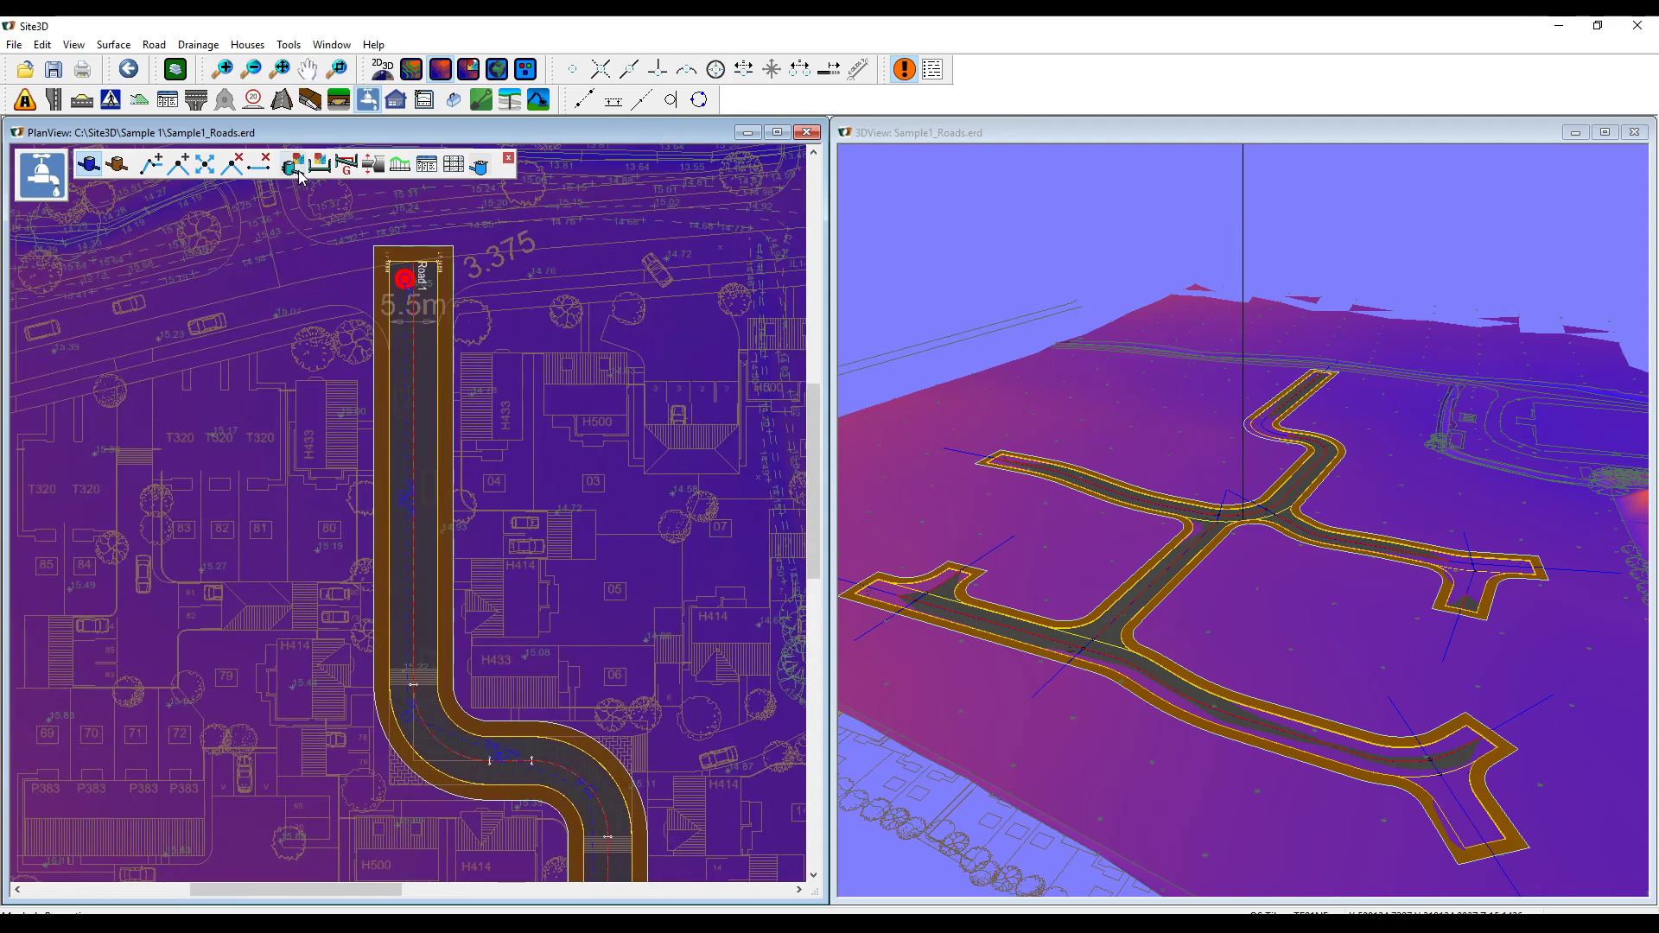
- Name the north-end manhole Outfall, keep the automatic cover level, and tick Outfall
click(410, 287)
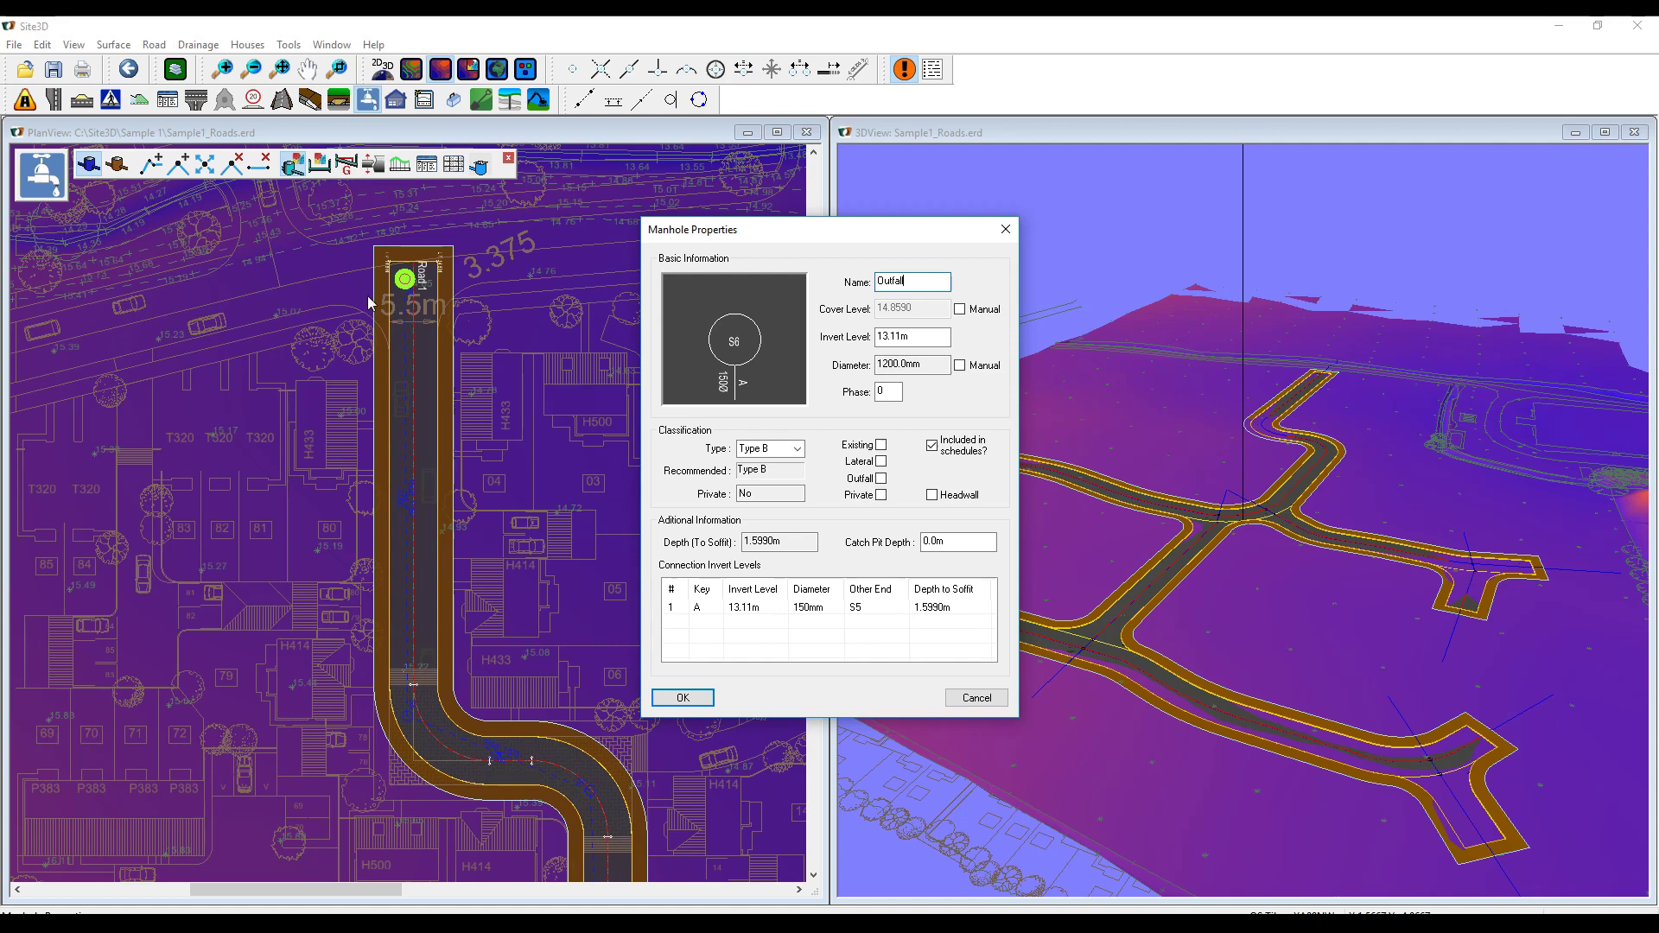
click(959, 309)
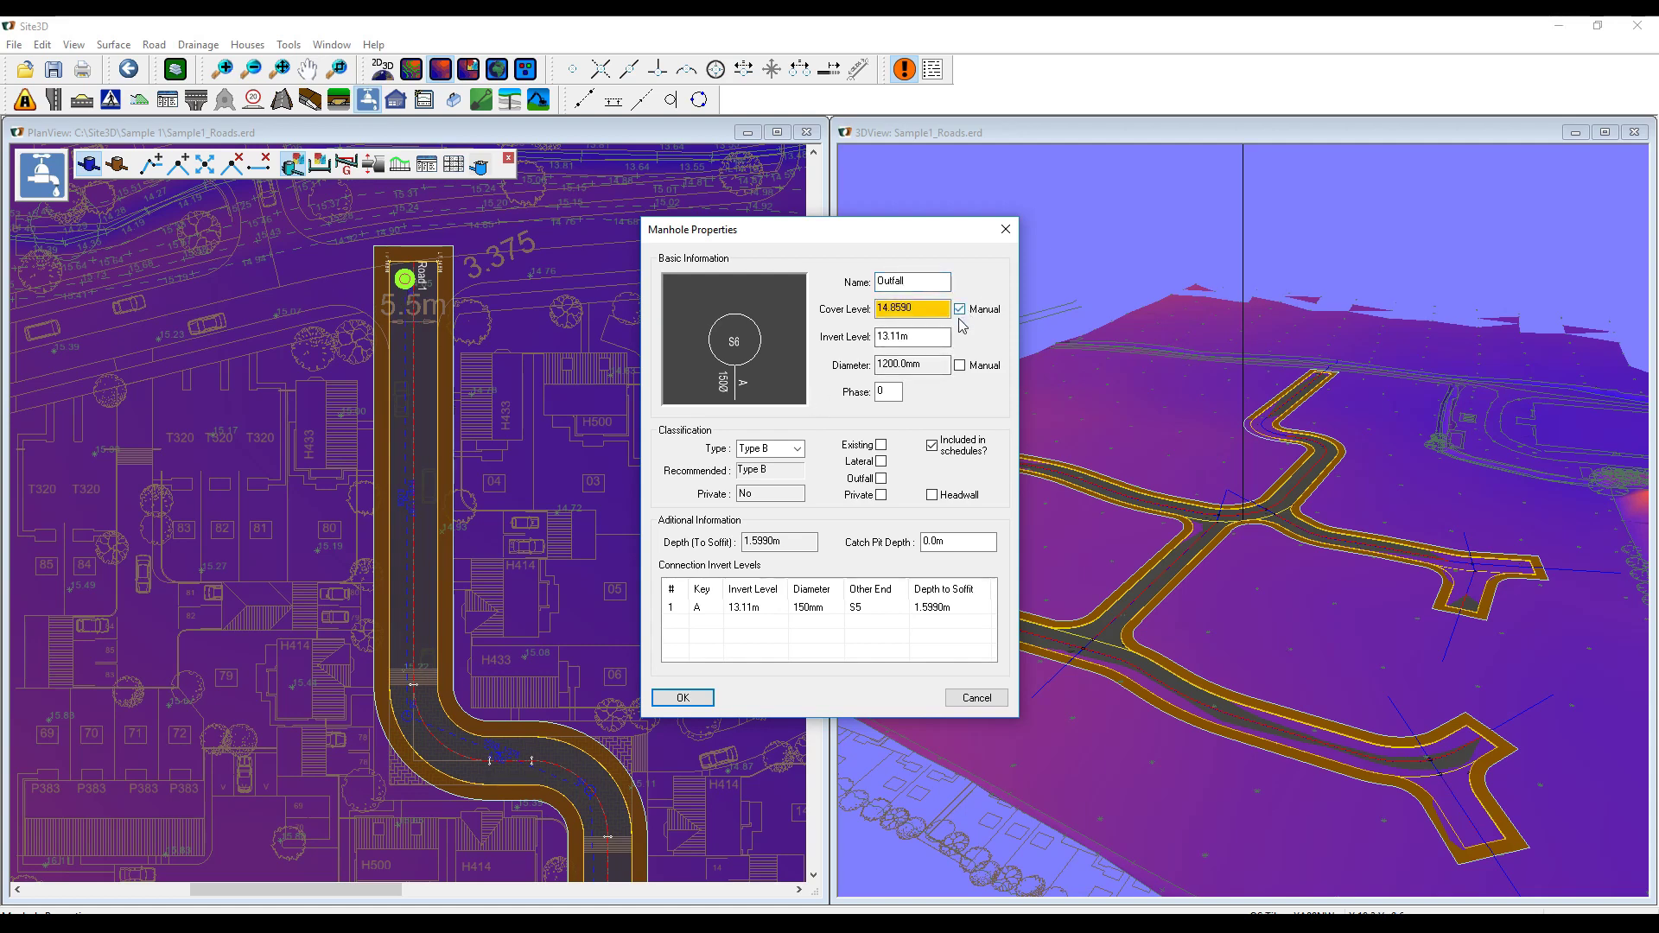
click(960, 310)
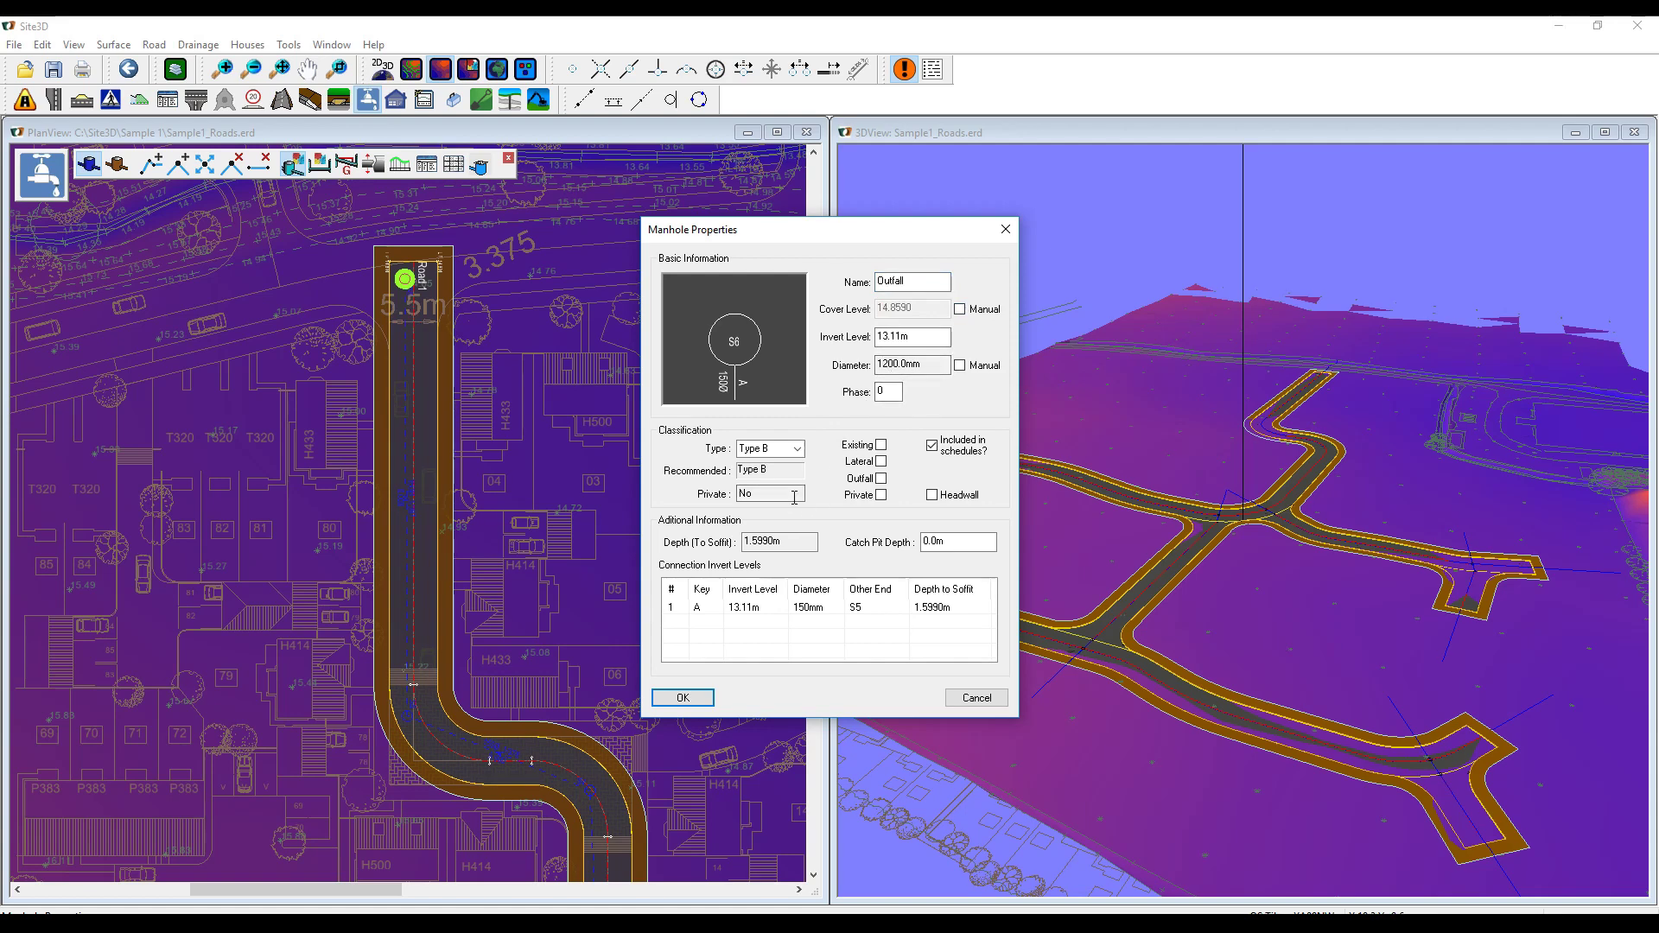
click(881, 479)
- Apply the manhole changes and quit the Manhole Properties command
click(689, 699)
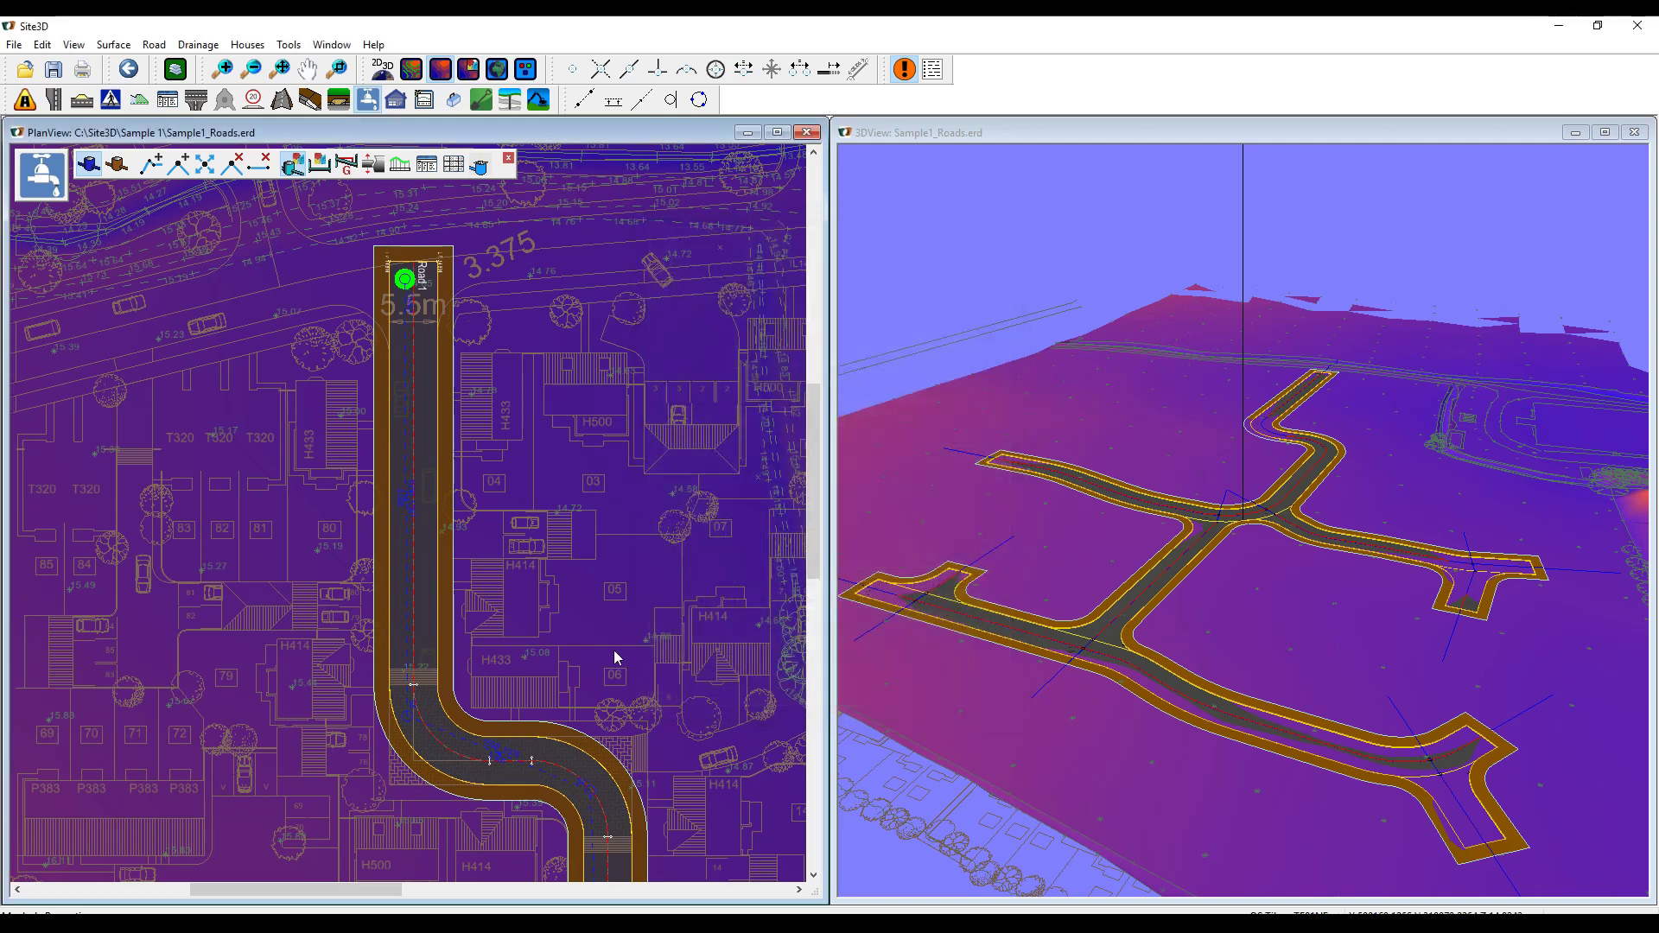
right_click(563, 601)
click(527, 615)
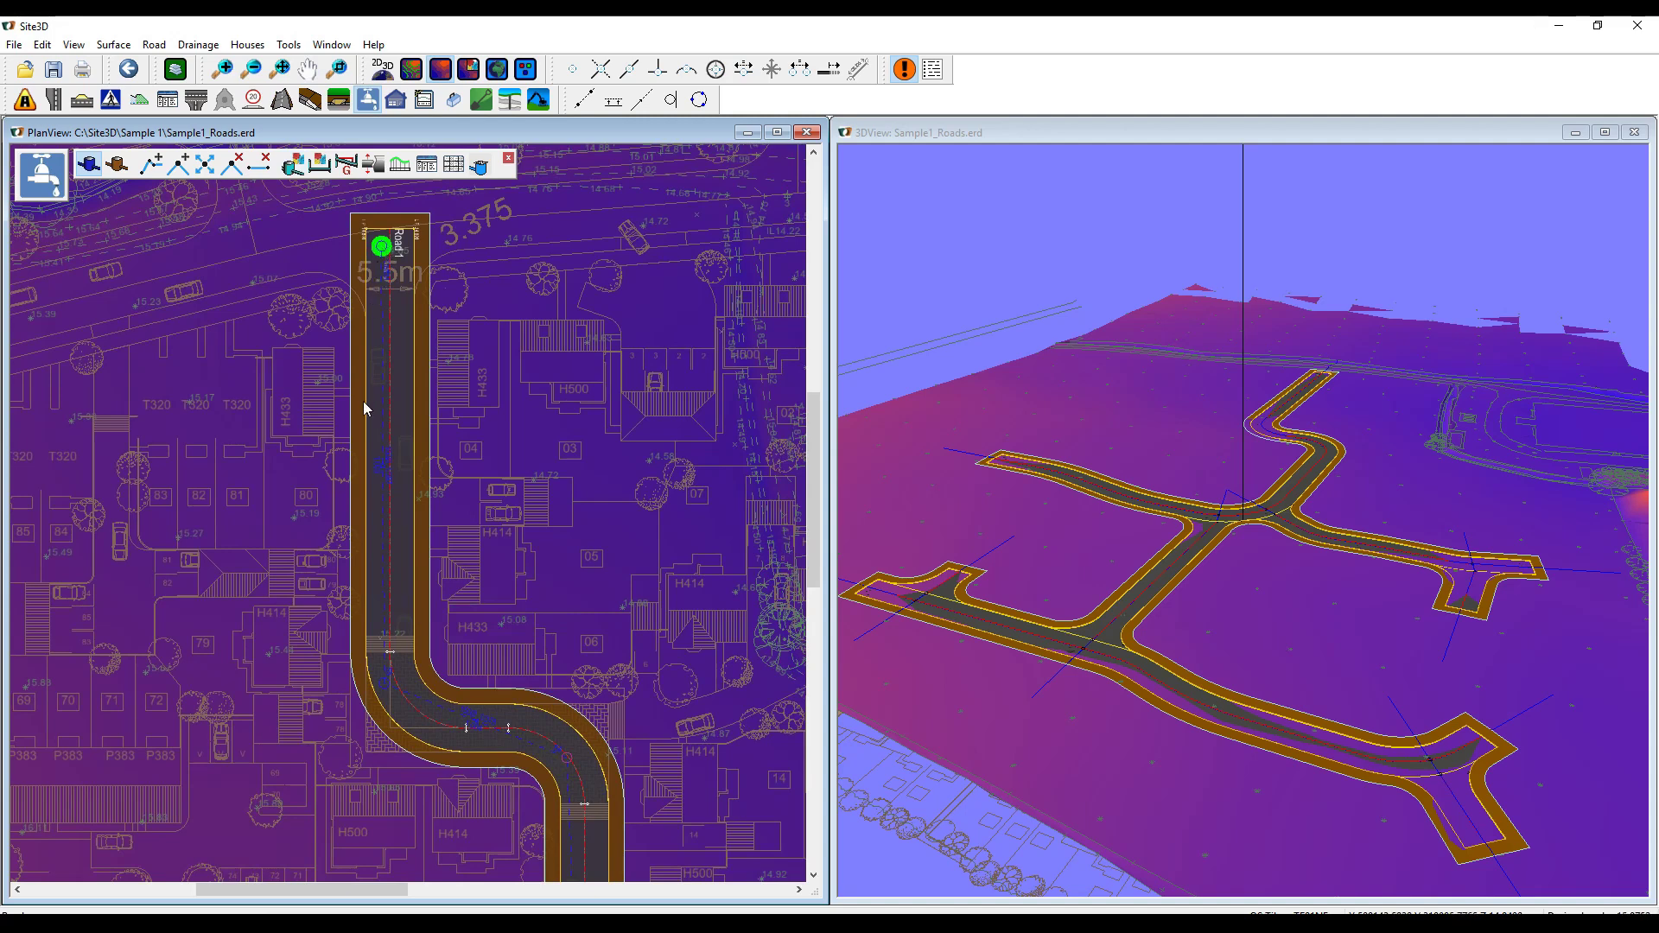
- Zoom the plan out, then zoom the 3D view in on the central road junction
scroll(361, 398, down, 5)
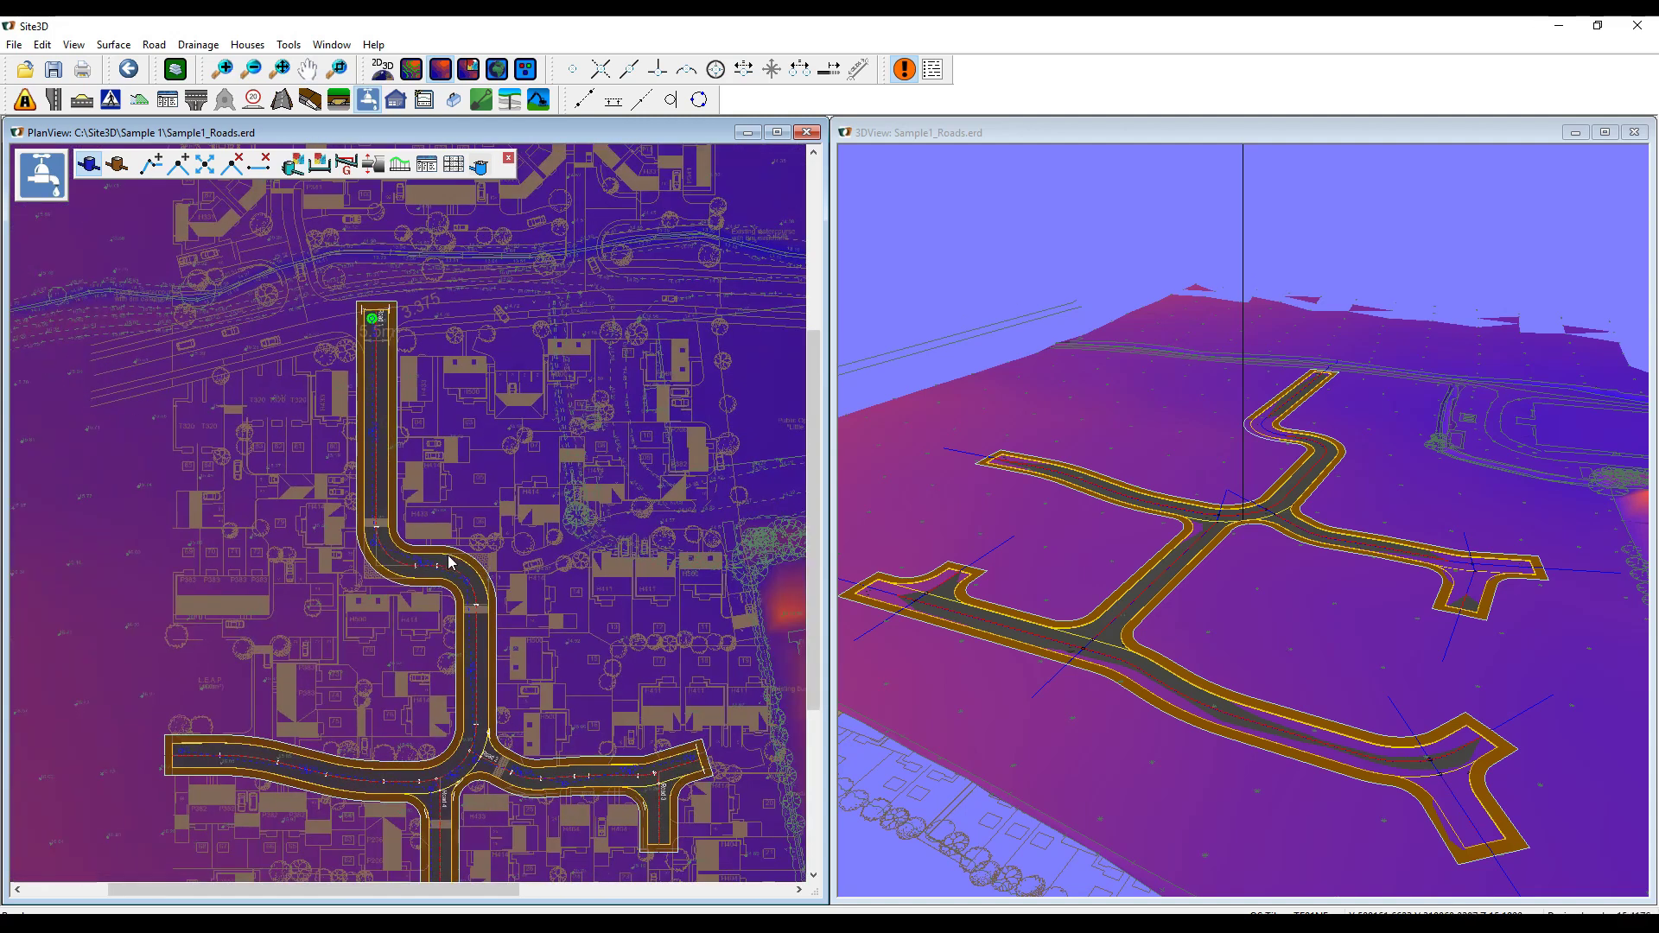
click(1155, 138)
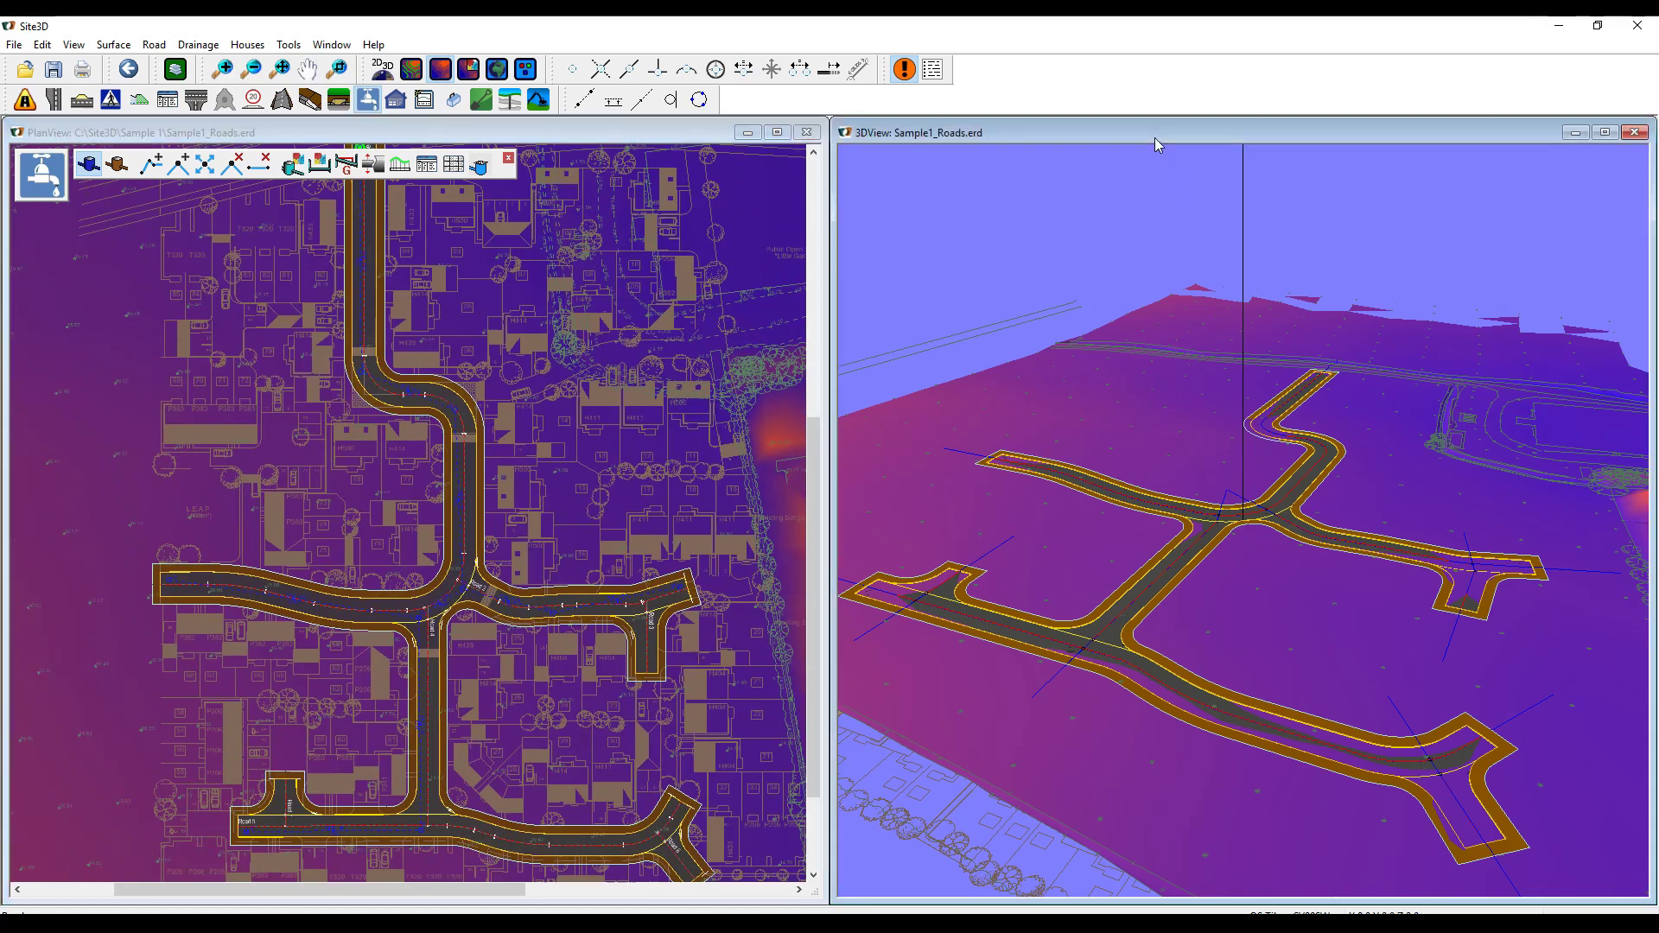
scroll(1235, 608, up, 5)
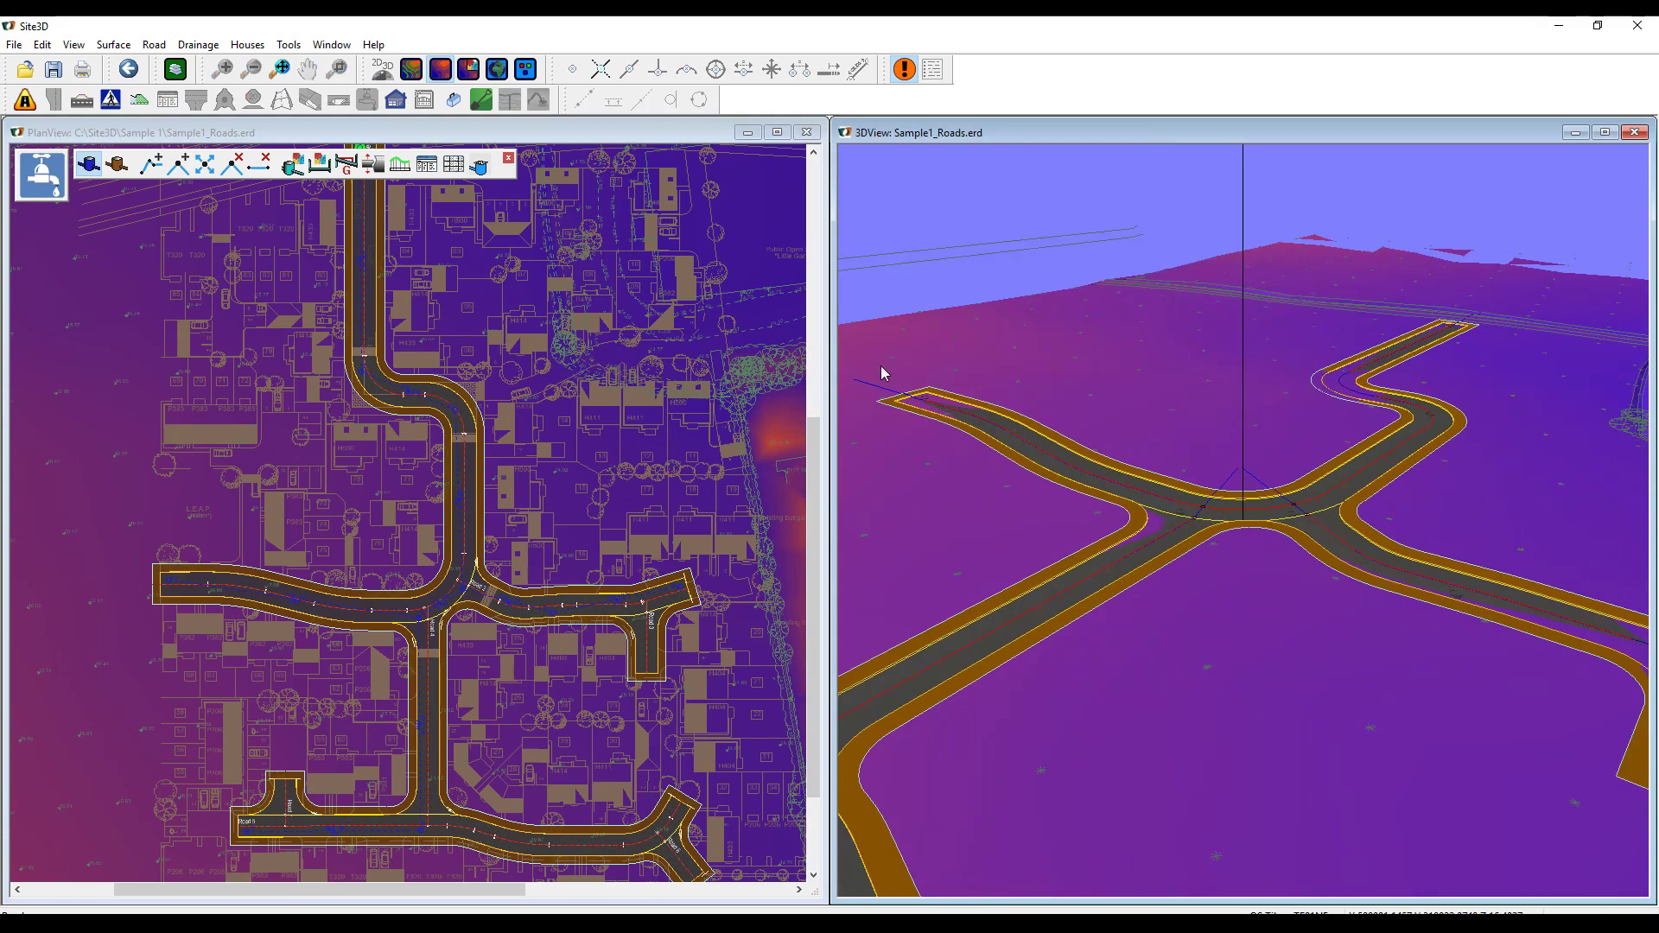
- Turn off the survey surface and tilt the 3D view to show pipes and manholes under the roads
click(450, 76)
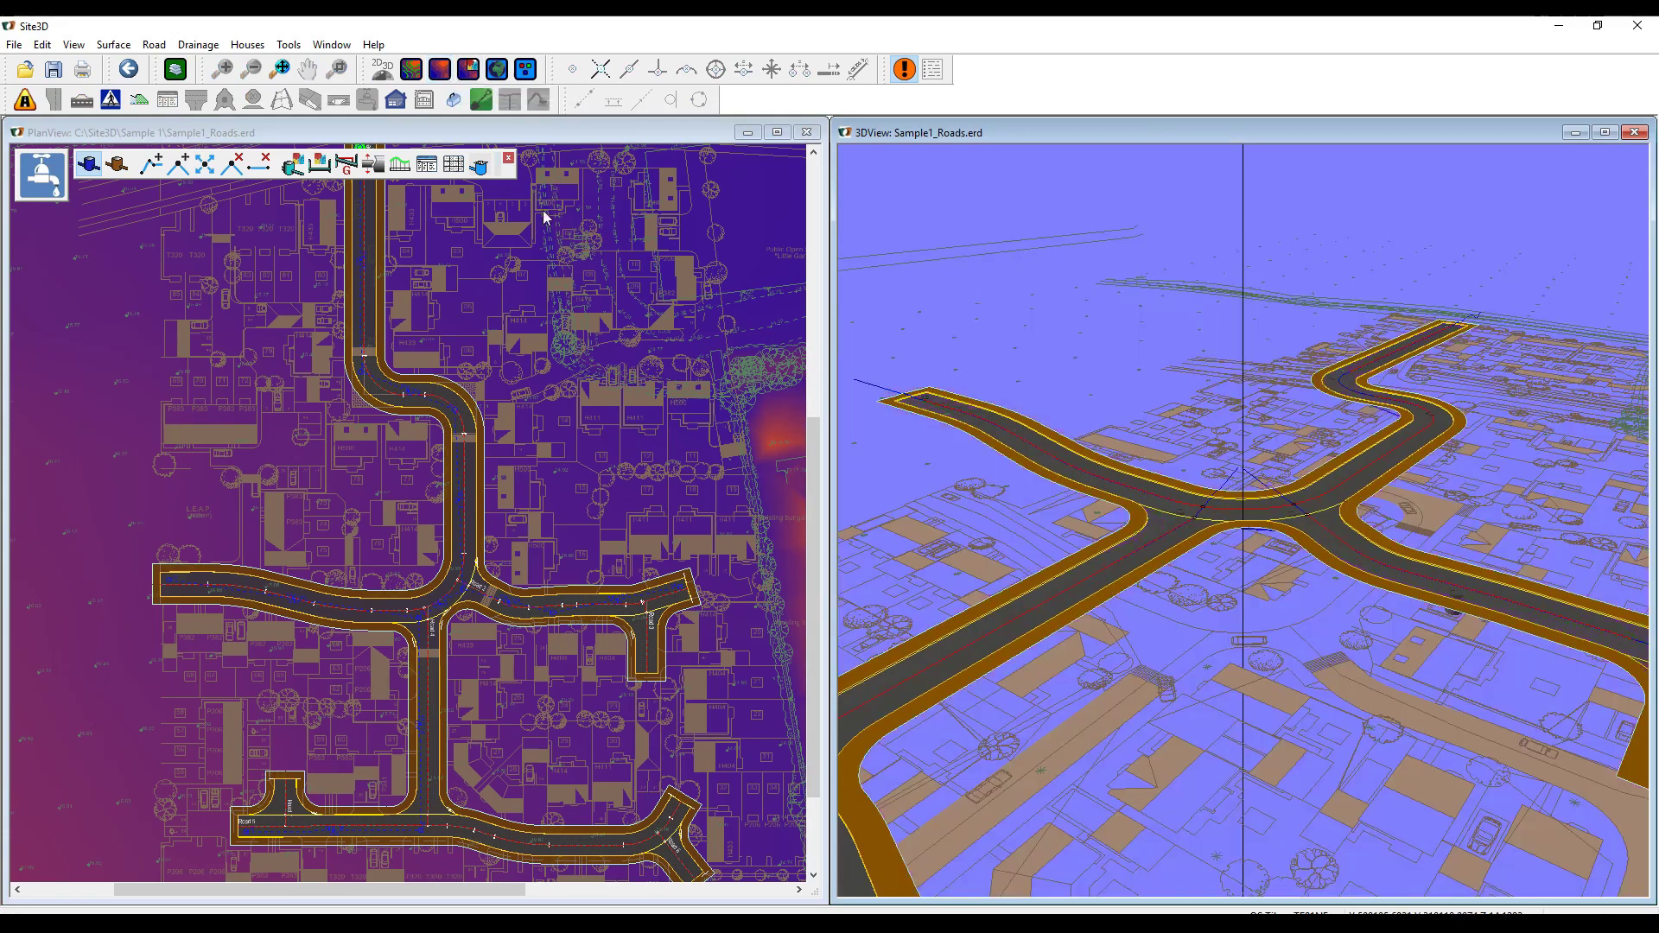
drag(1288, 581, 1129, 644)
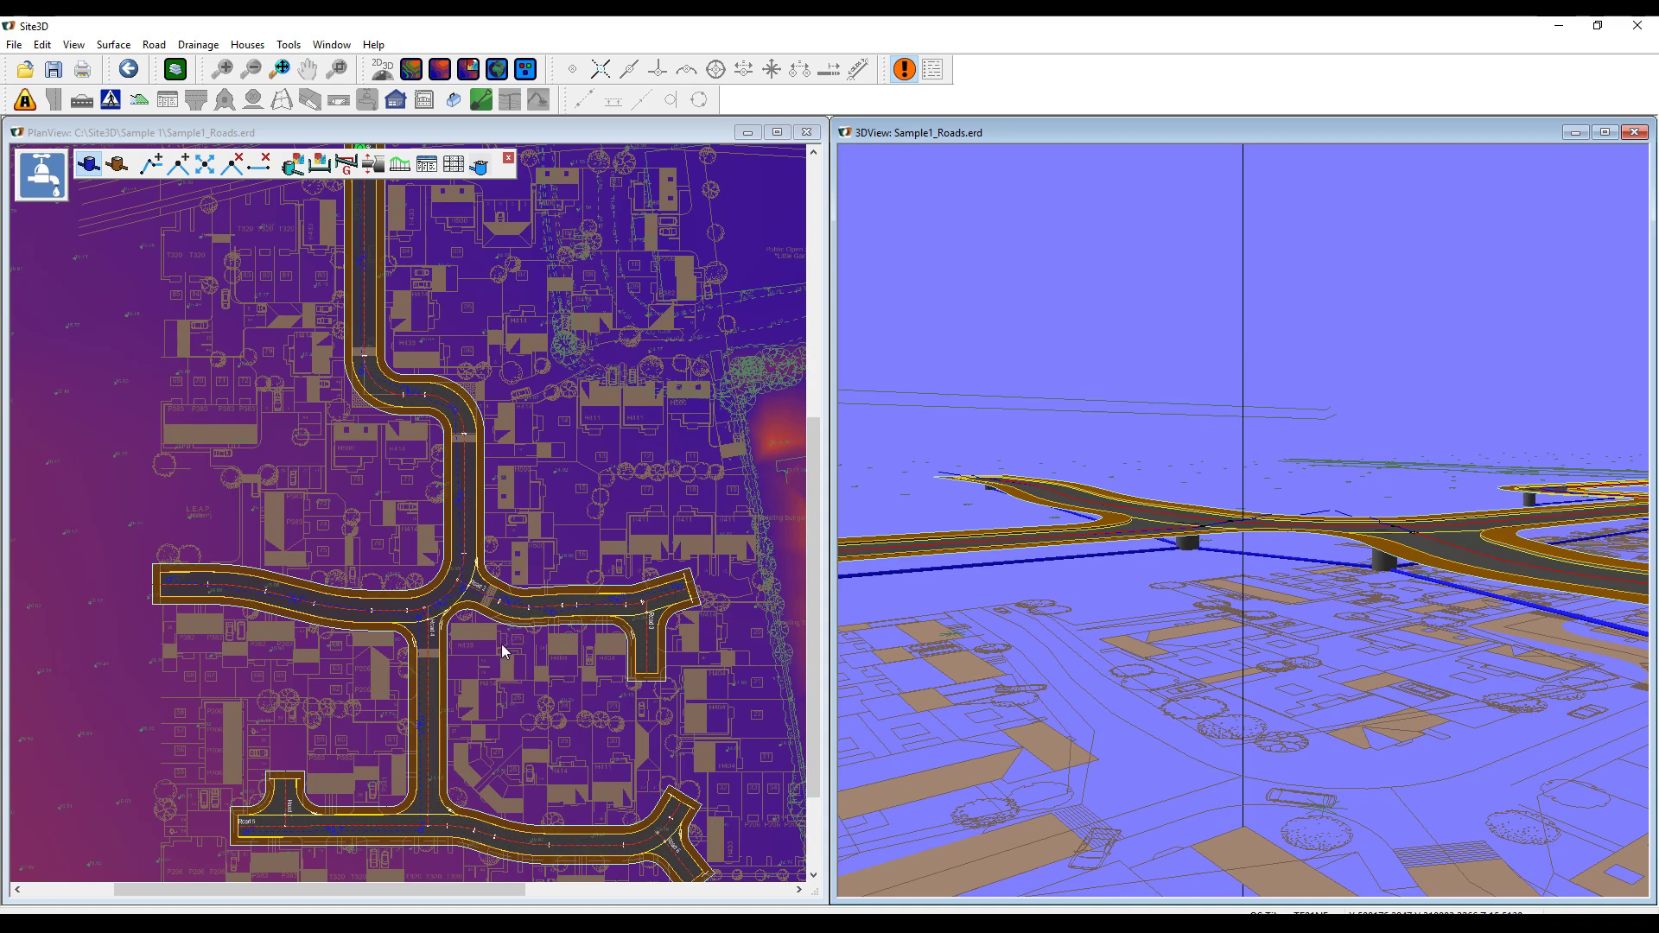
- Place the manhole schedule table, listing Outfall through S10, below the site in the plan
click(476, 736)
scroll(477, 735, down, 2)
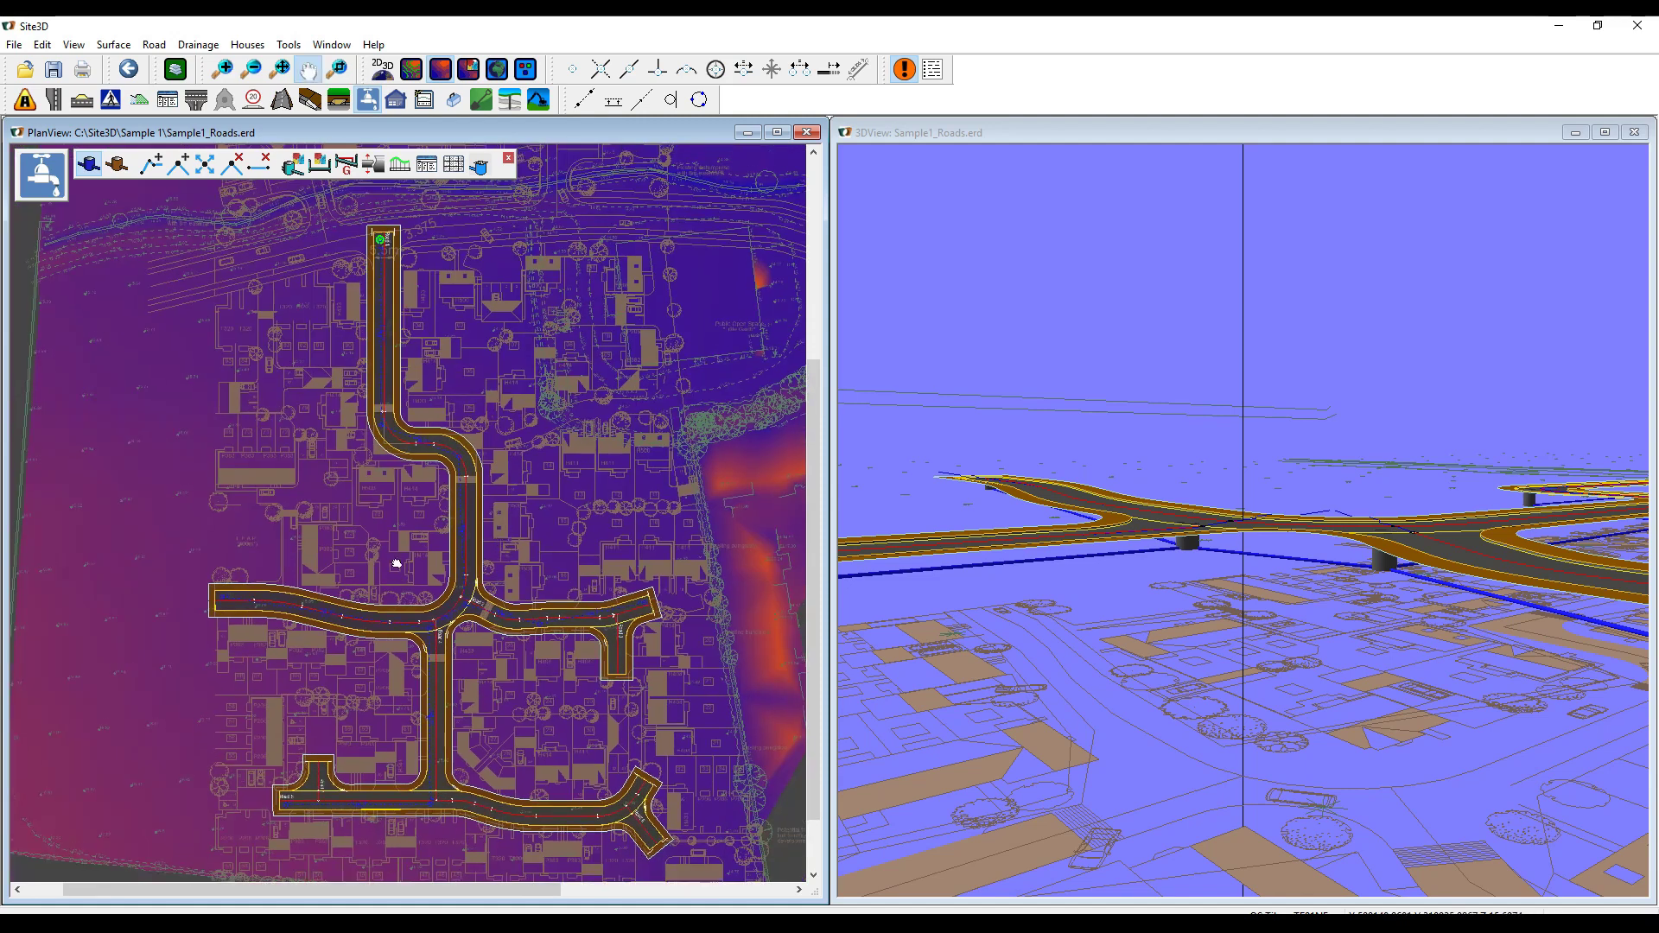
scroll(505, 520, up, 2)
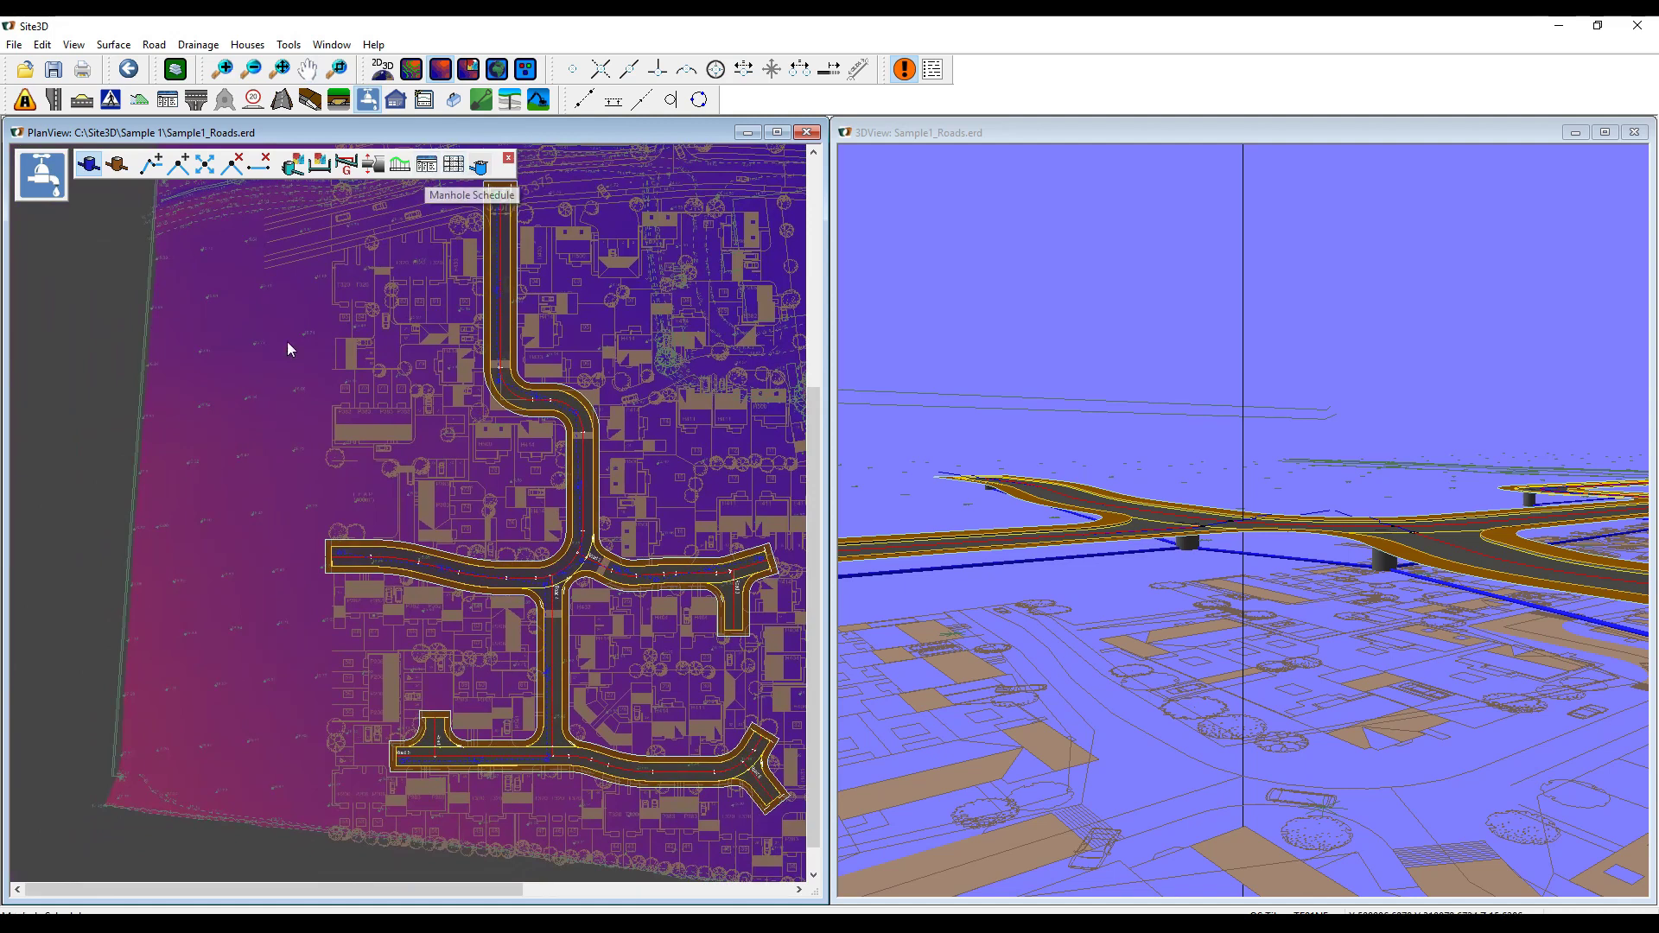
scroll(287, 341, down, 1)
scroll(297, 467, down, 1)
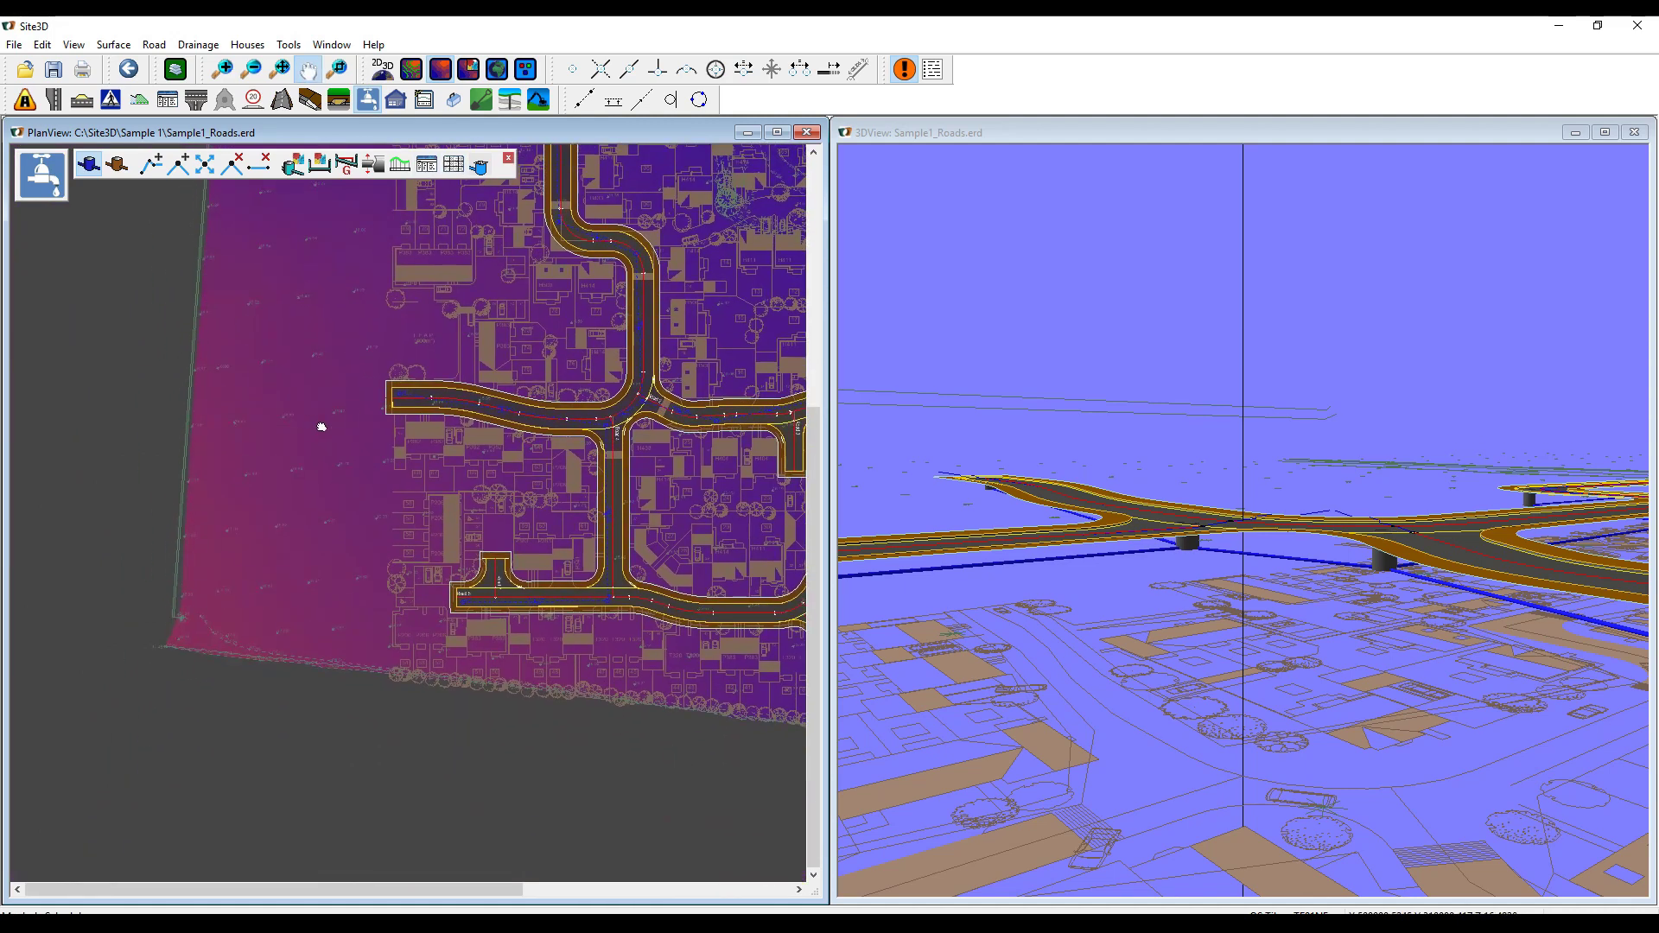
click(430, 172)
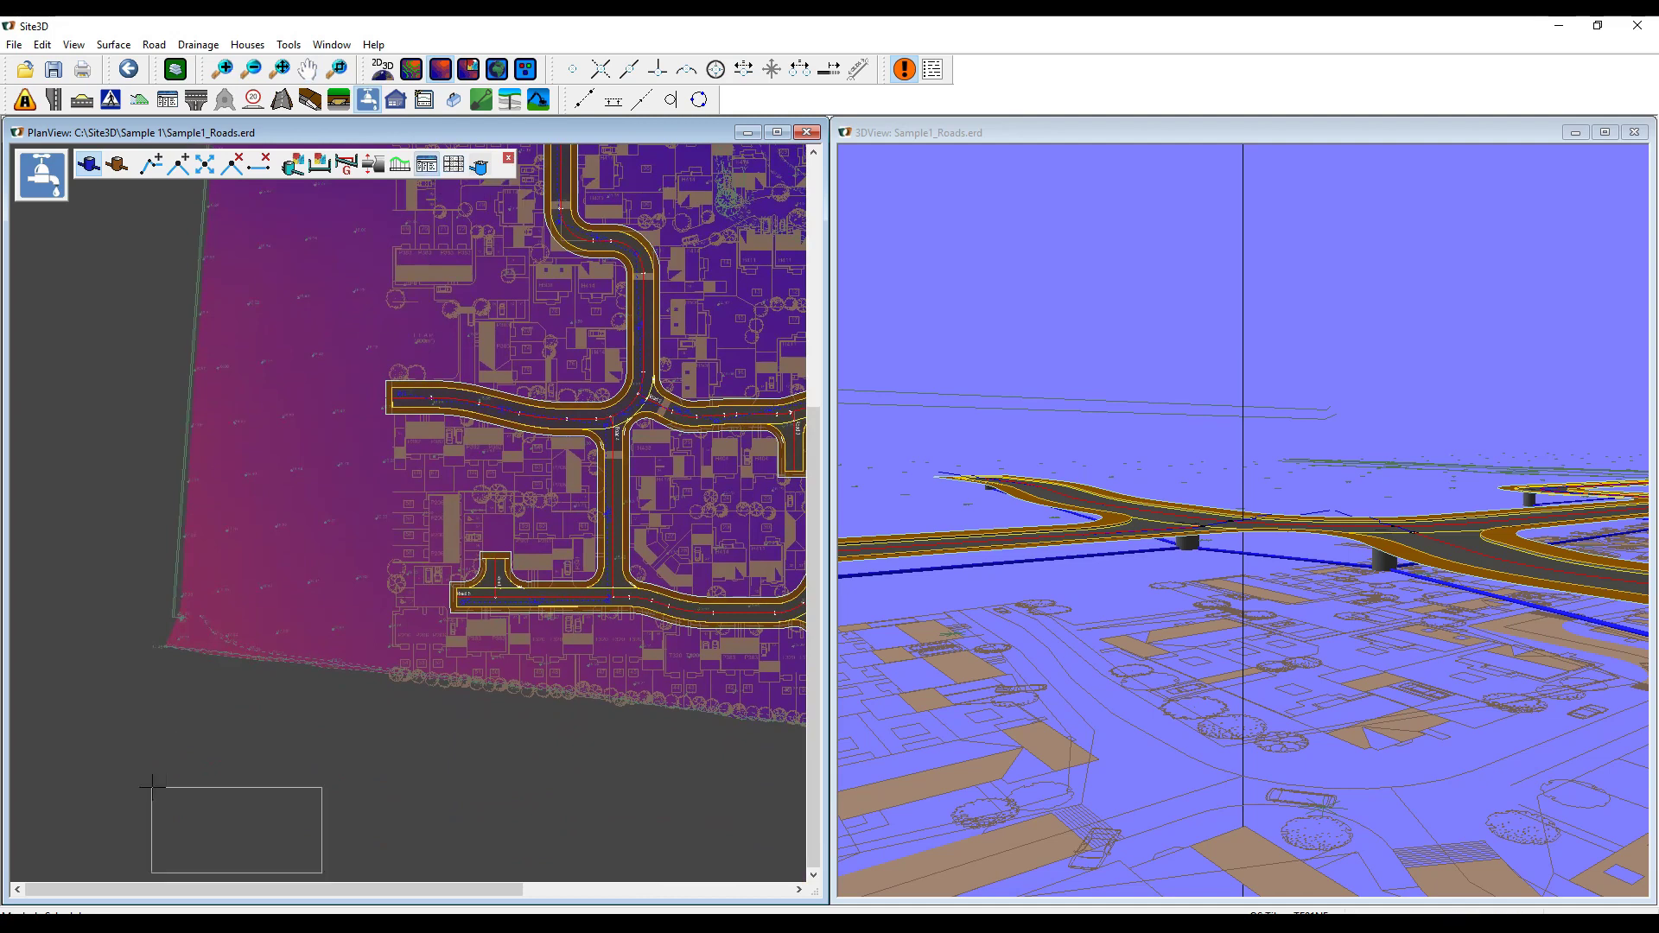
click(156, 686)
scroll(218, 774, up, 1)
scroll(218, 773, up, 4)
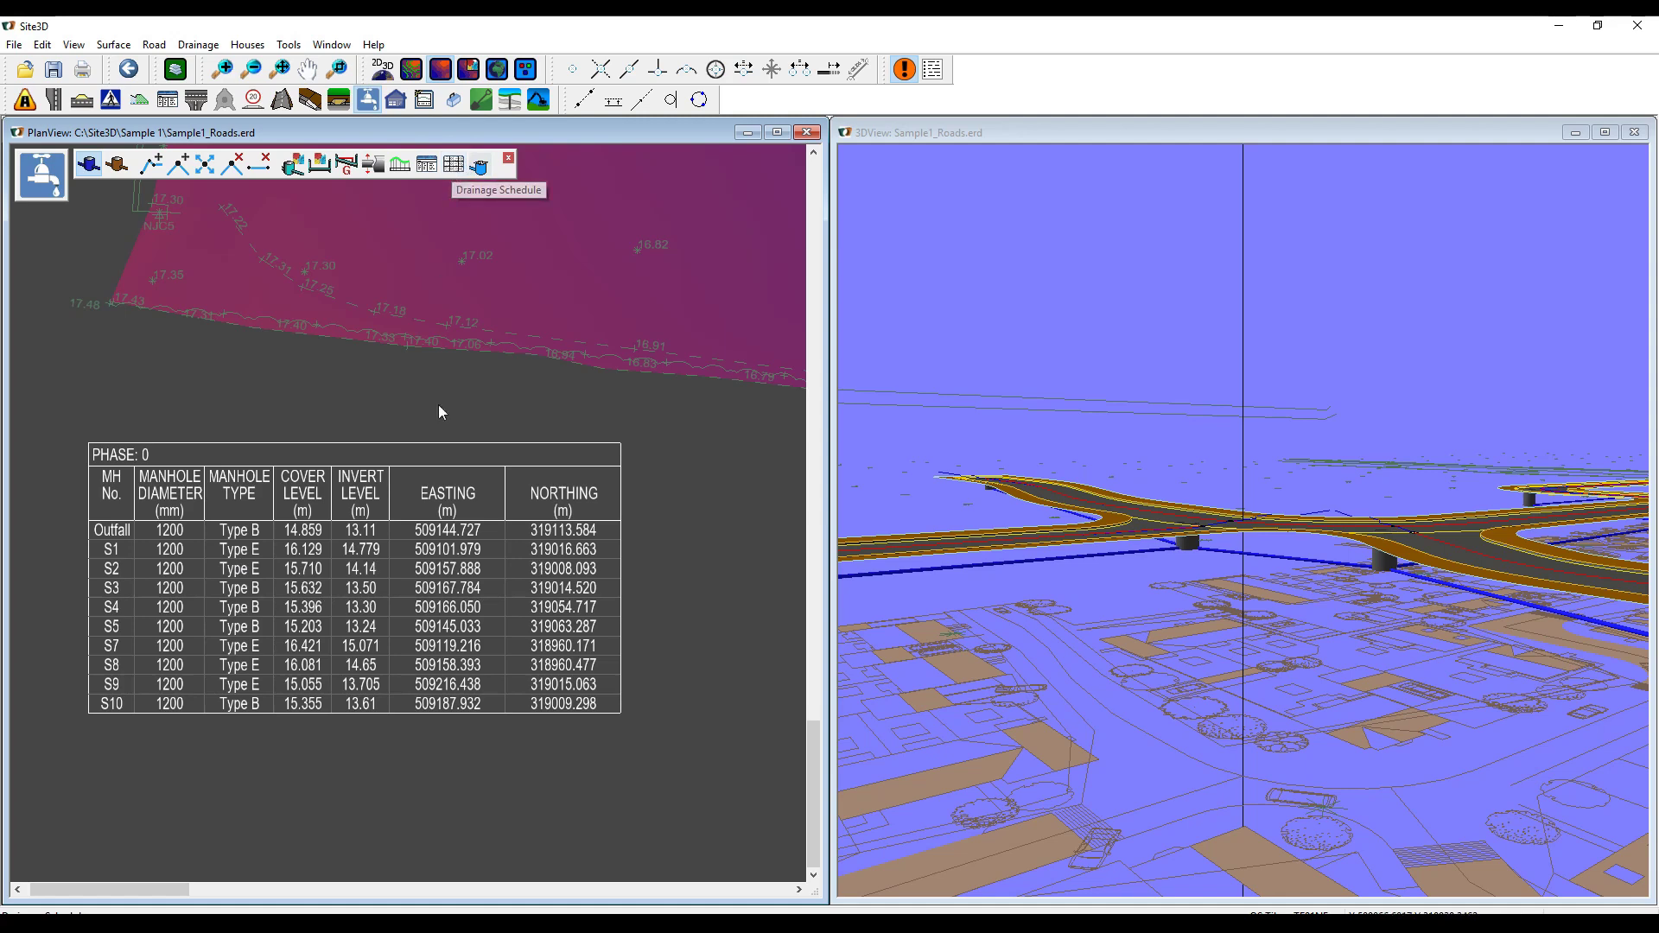
- Place the graphical drainage schedule beside the manhole table and zoom in to check it
click(456, 166)
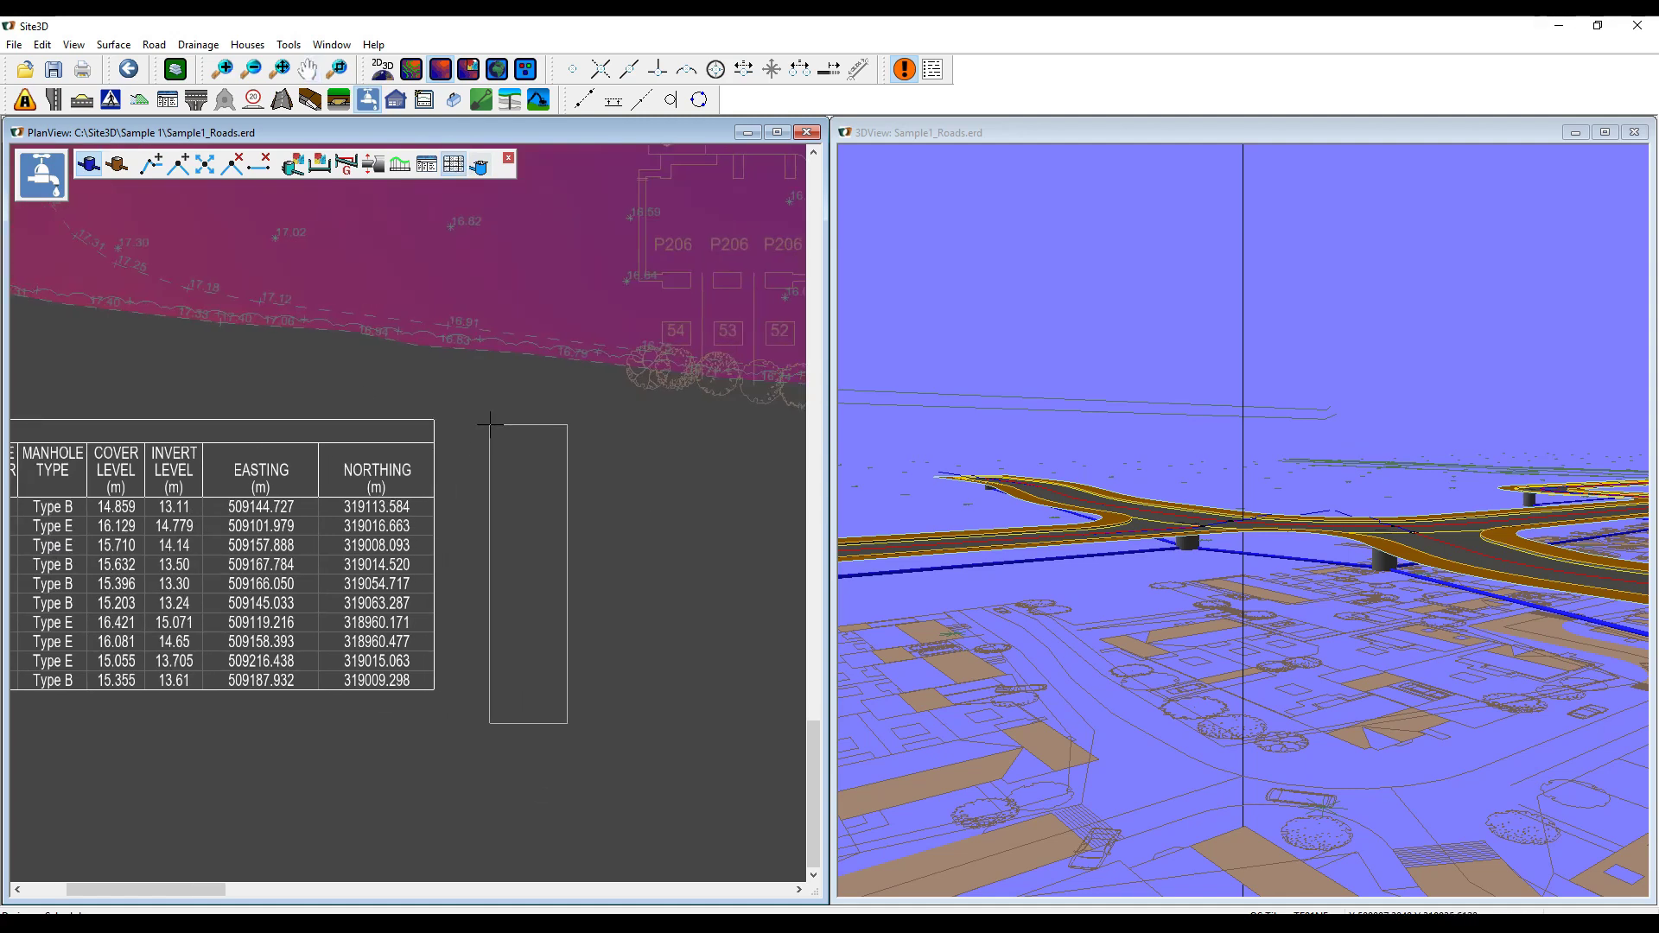
click(491, 415)
scroll(524, 430, up, 5)
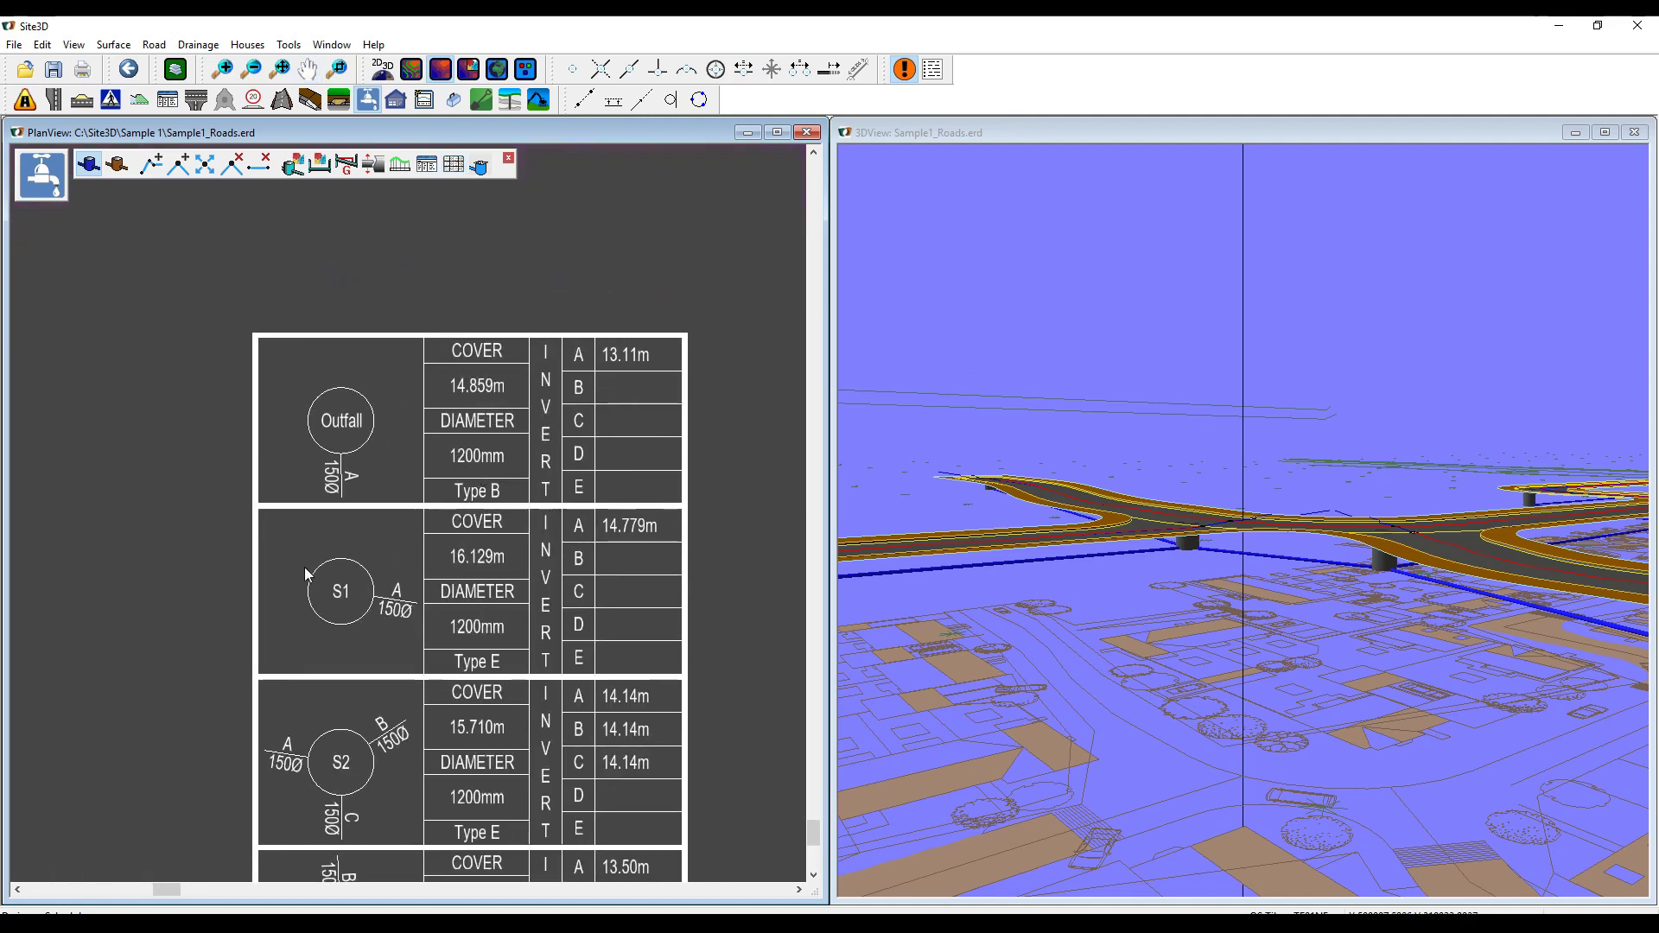
scroll(352, 666, down, 3)
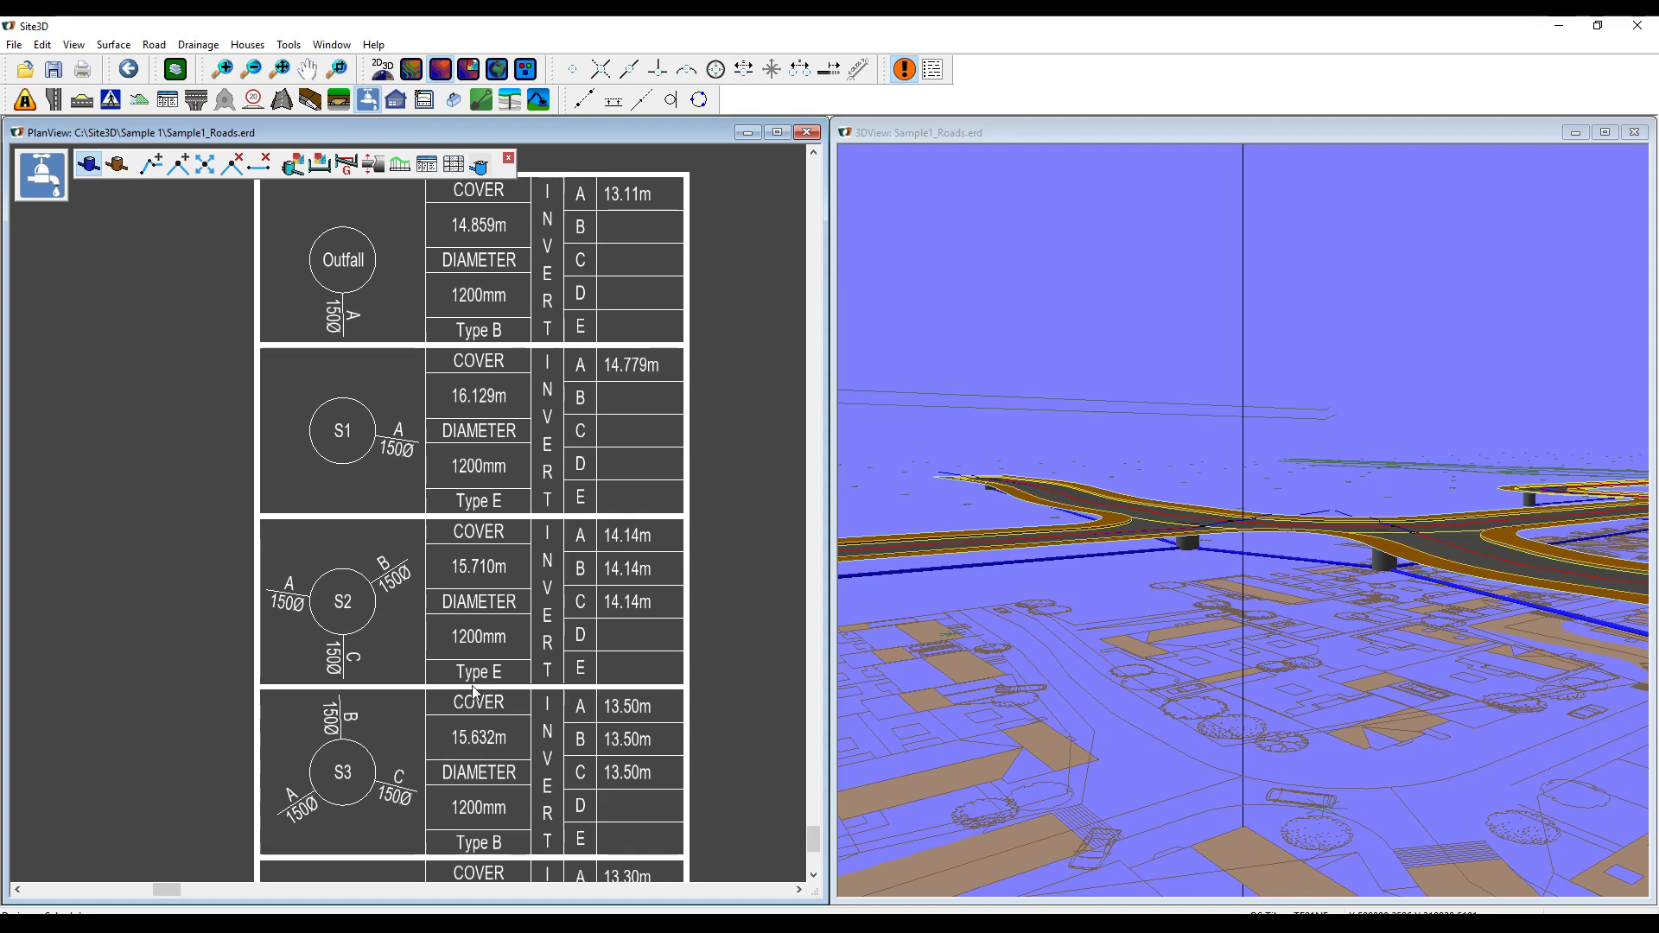
middle_drag(311, 583, 314, 585)
scroll(411, 636, down, 5)
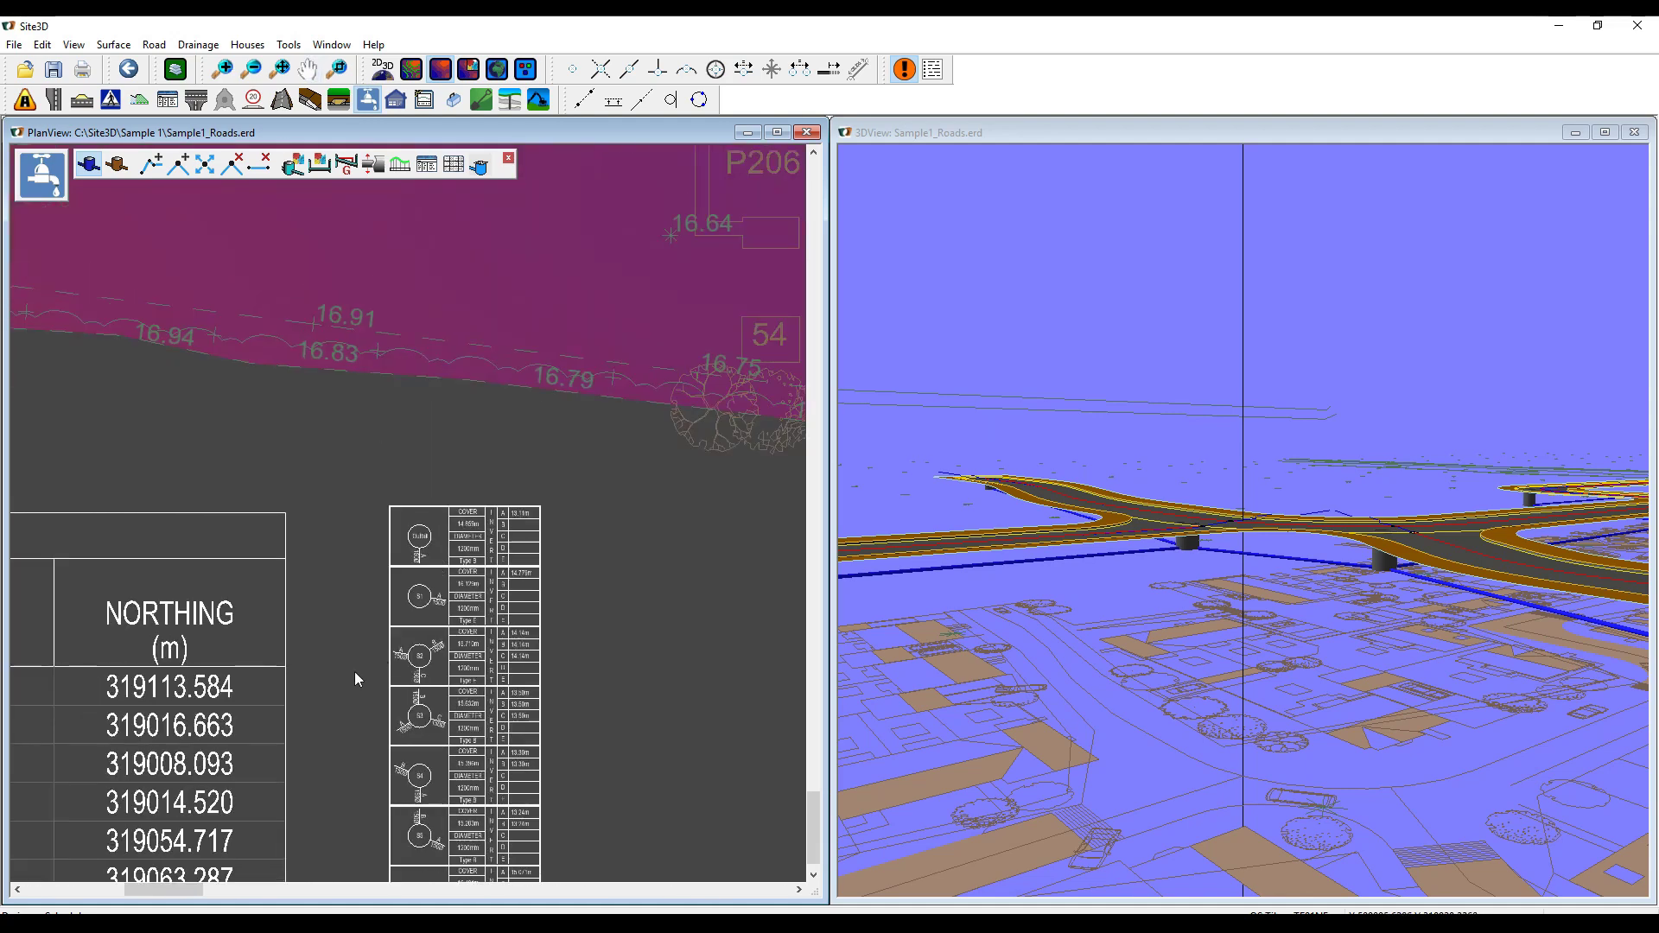
scroll(392, 654, down, 1)
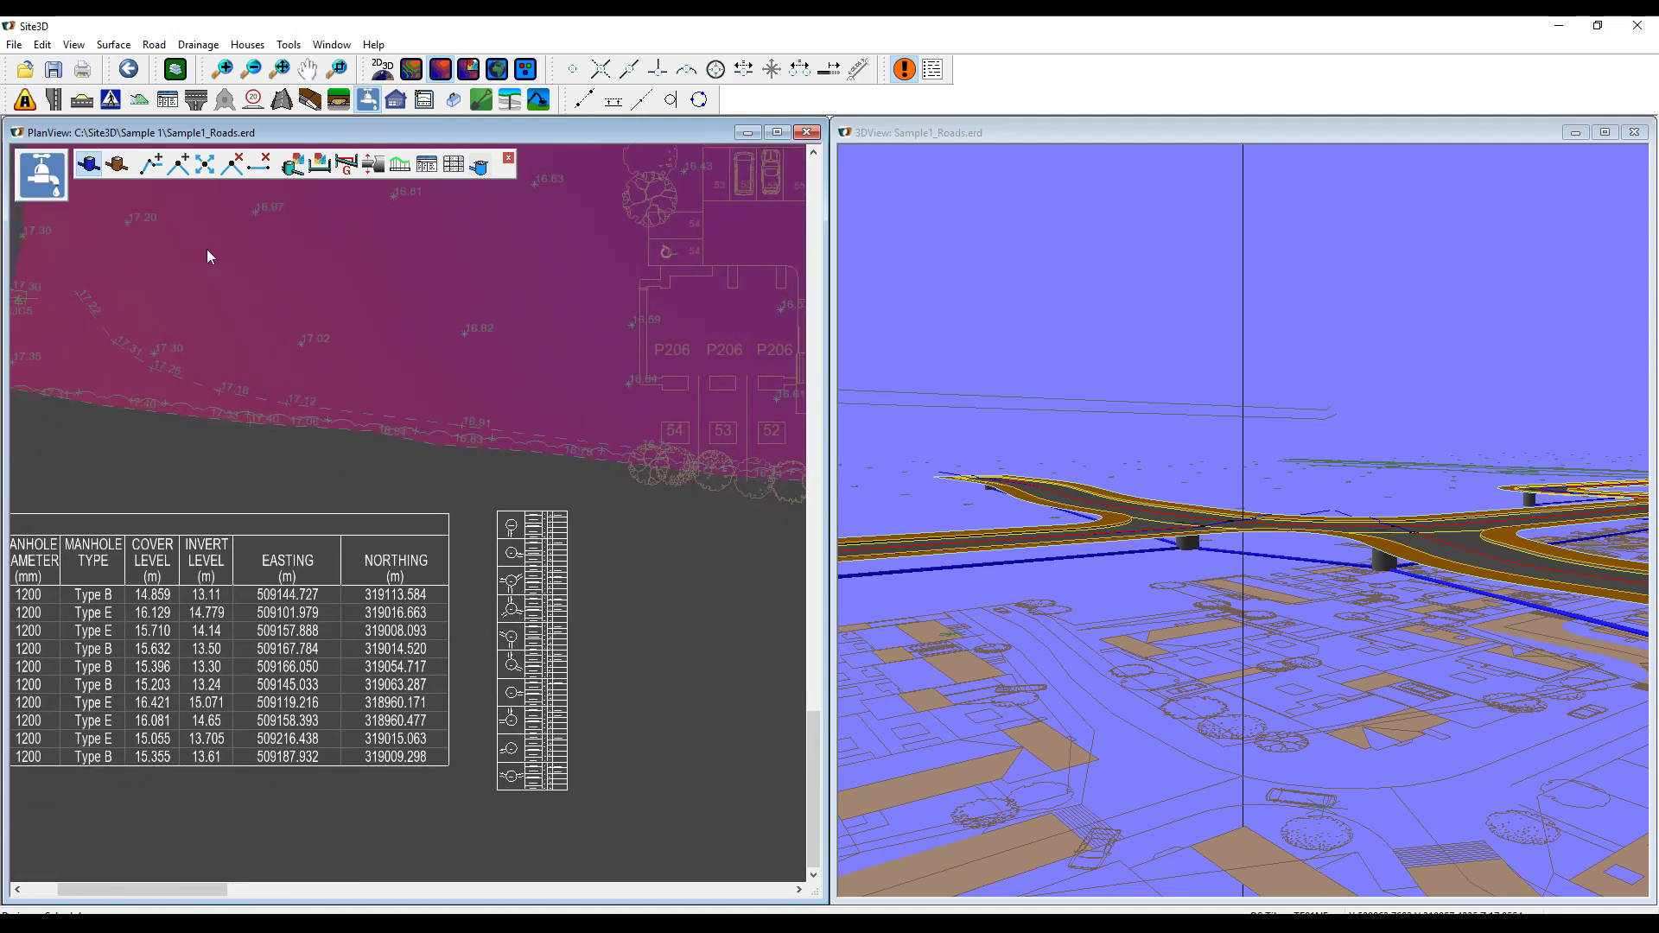
click(153, 167)
click(156, 292)
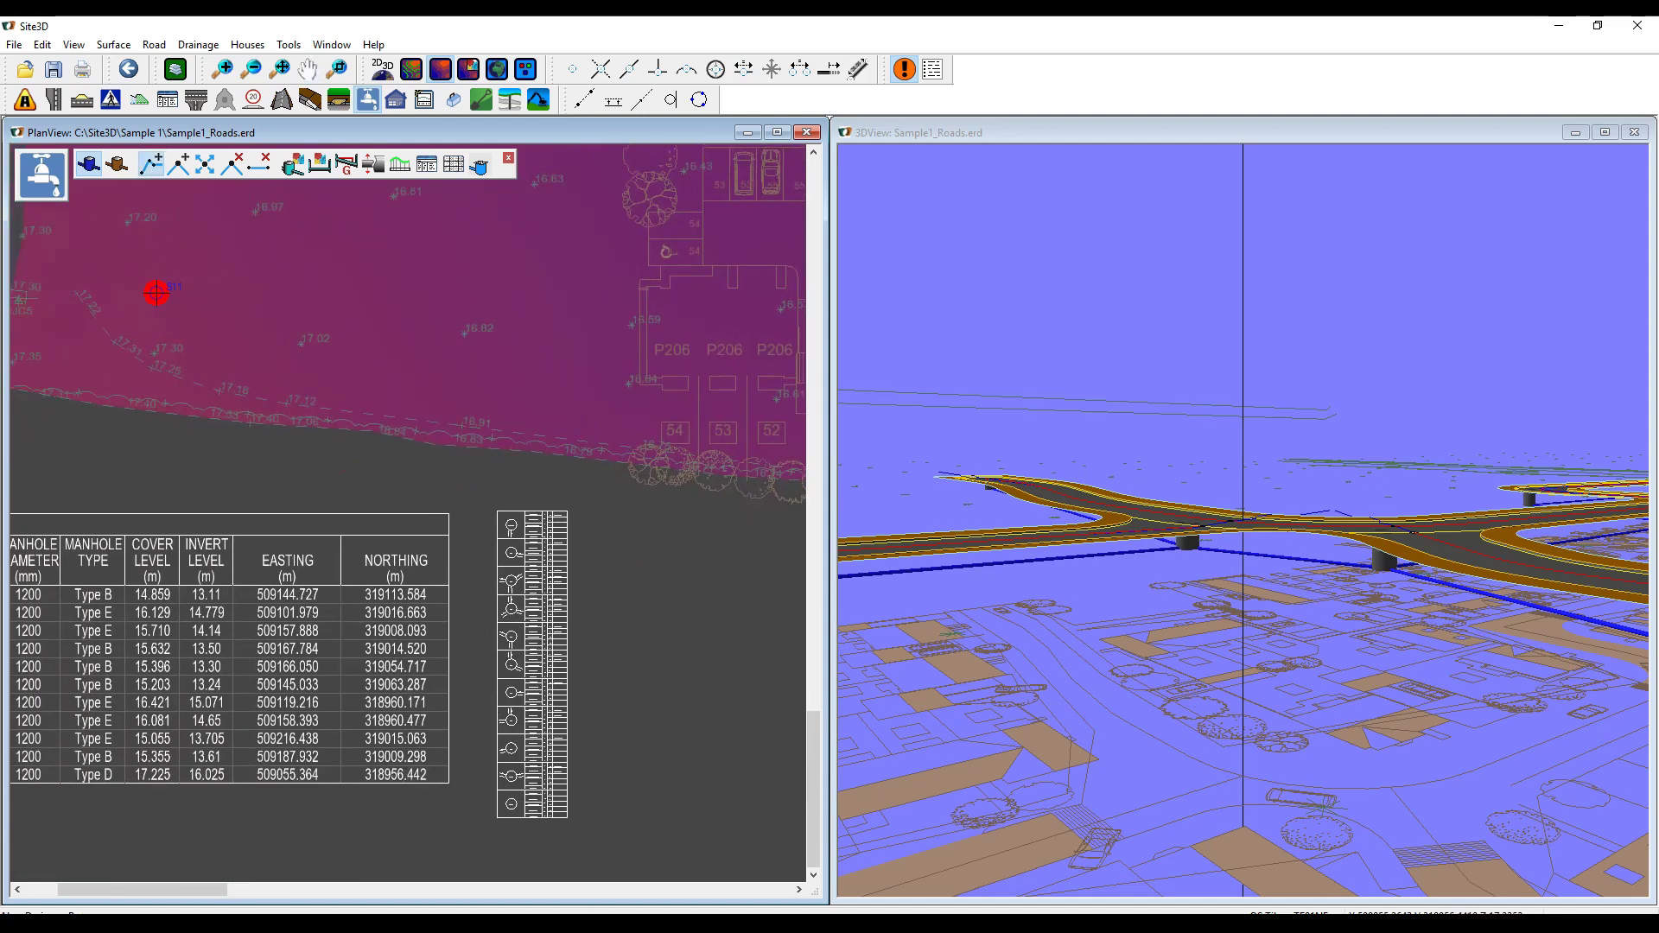
click(268, 245)
click(318, 348)
click(399, 261)
click(453, 339)
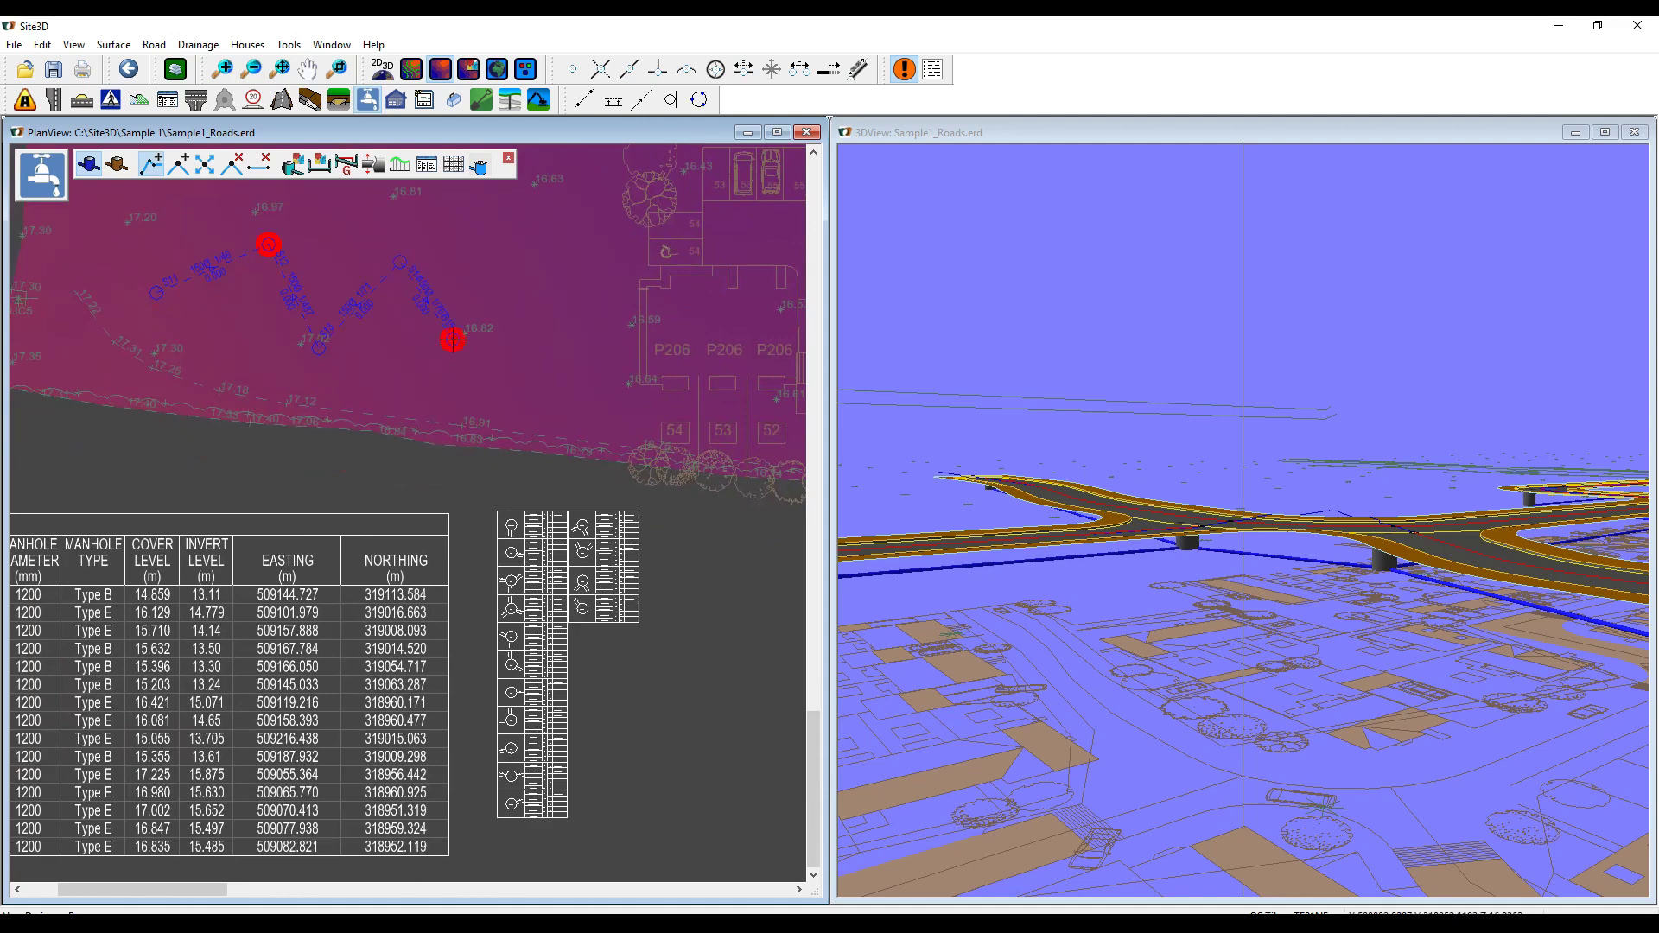
click(524, 285)
click(628, 360)
click(715, 353)
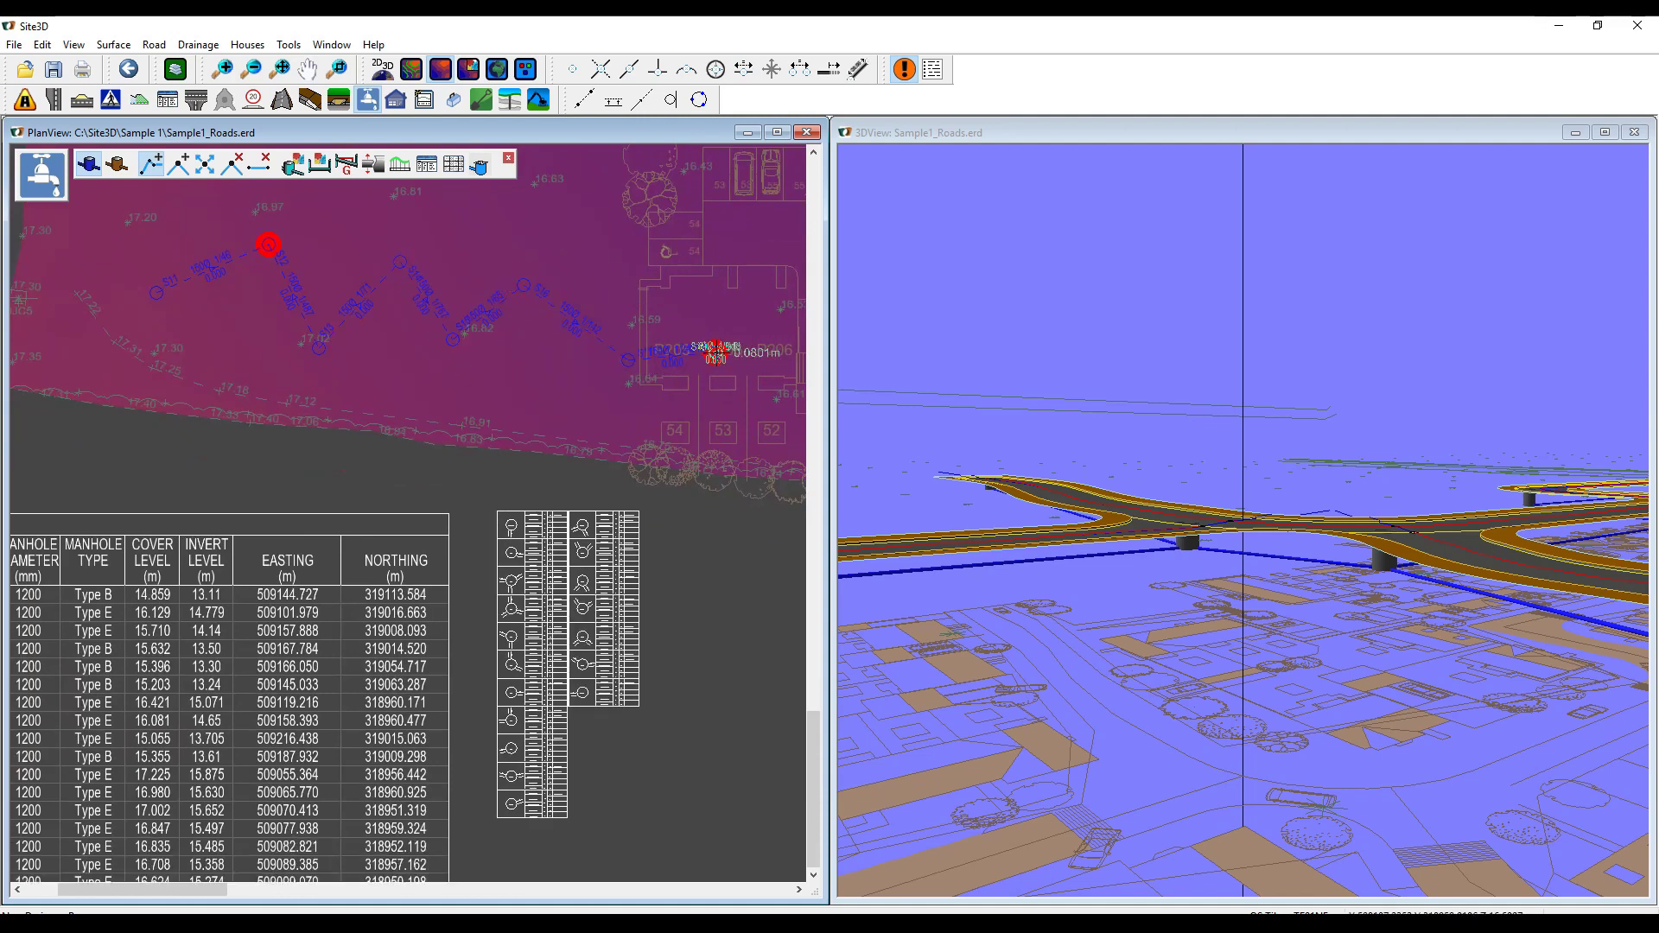
right_click(716, 302)
click(629, 330)
click(232, 164)
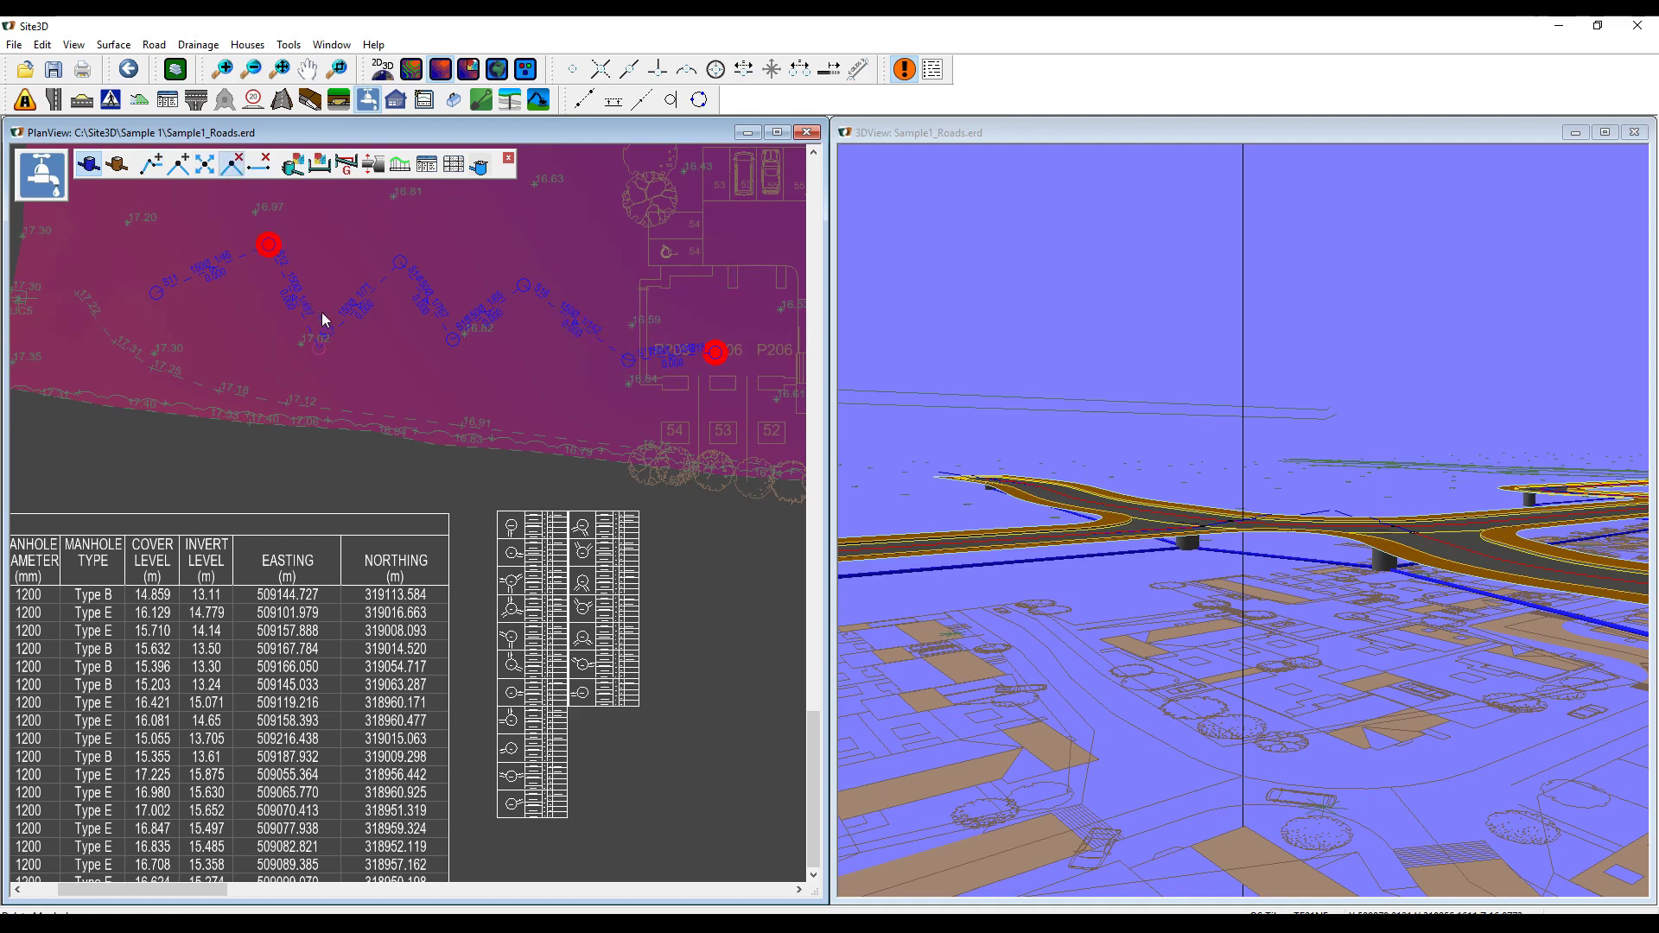
click(681, 362)
click(635, 350)
click(553, 298)
click(458, 316)
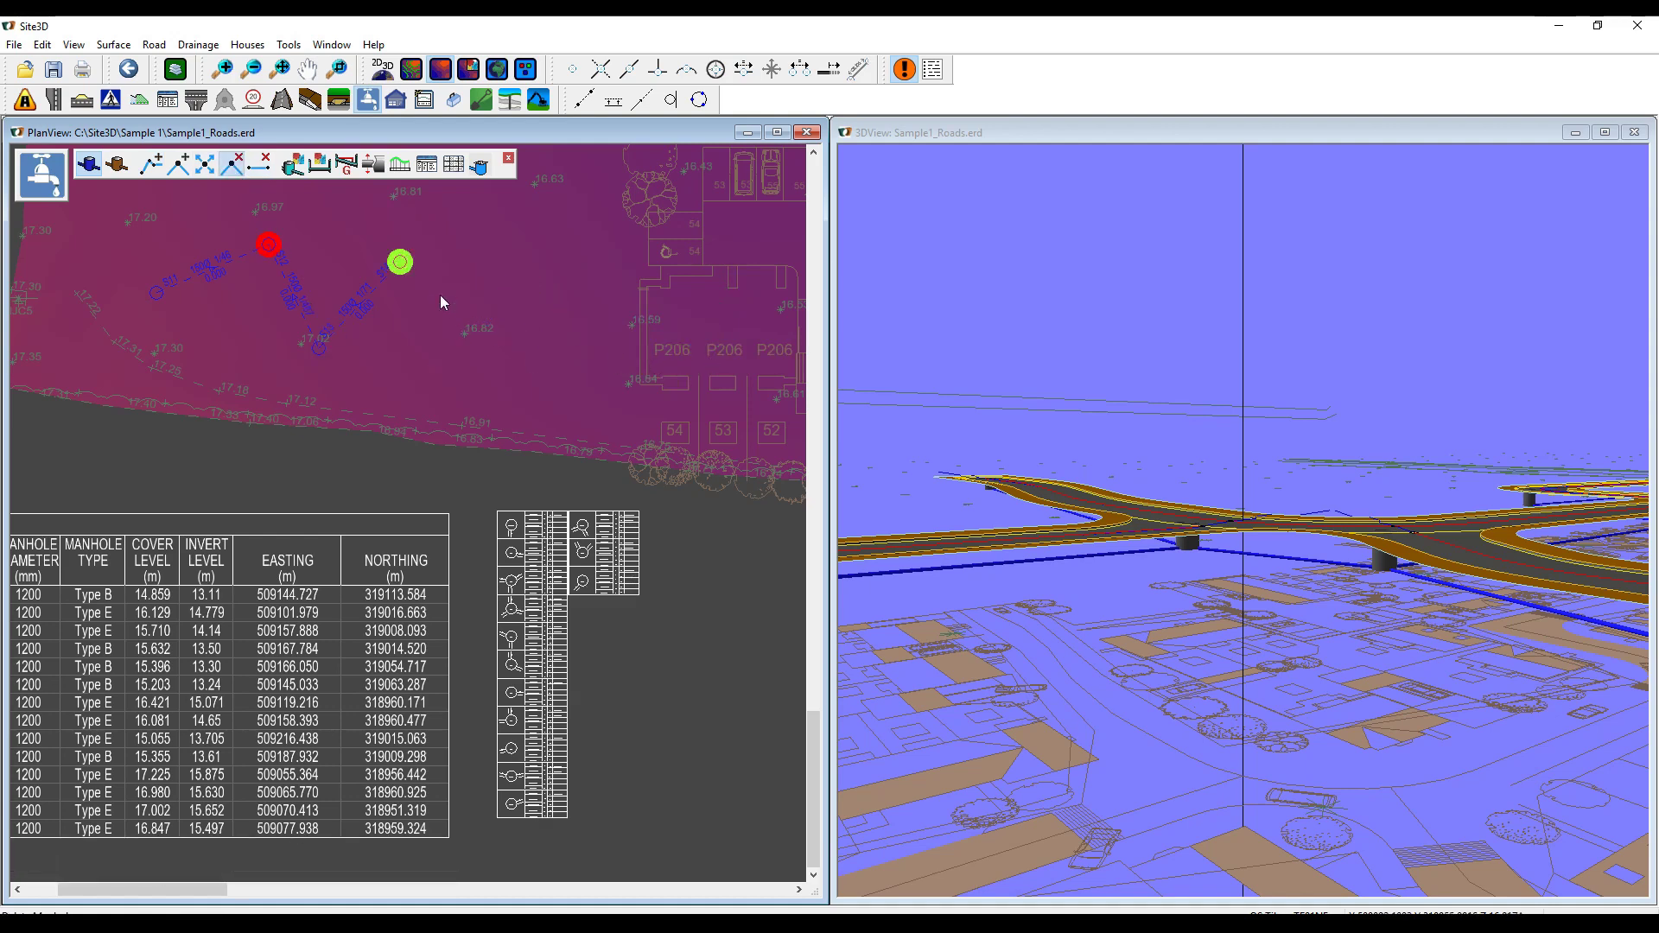
click(419, 281)
click(329, 333)
click(264, 252)
click(178, 296)
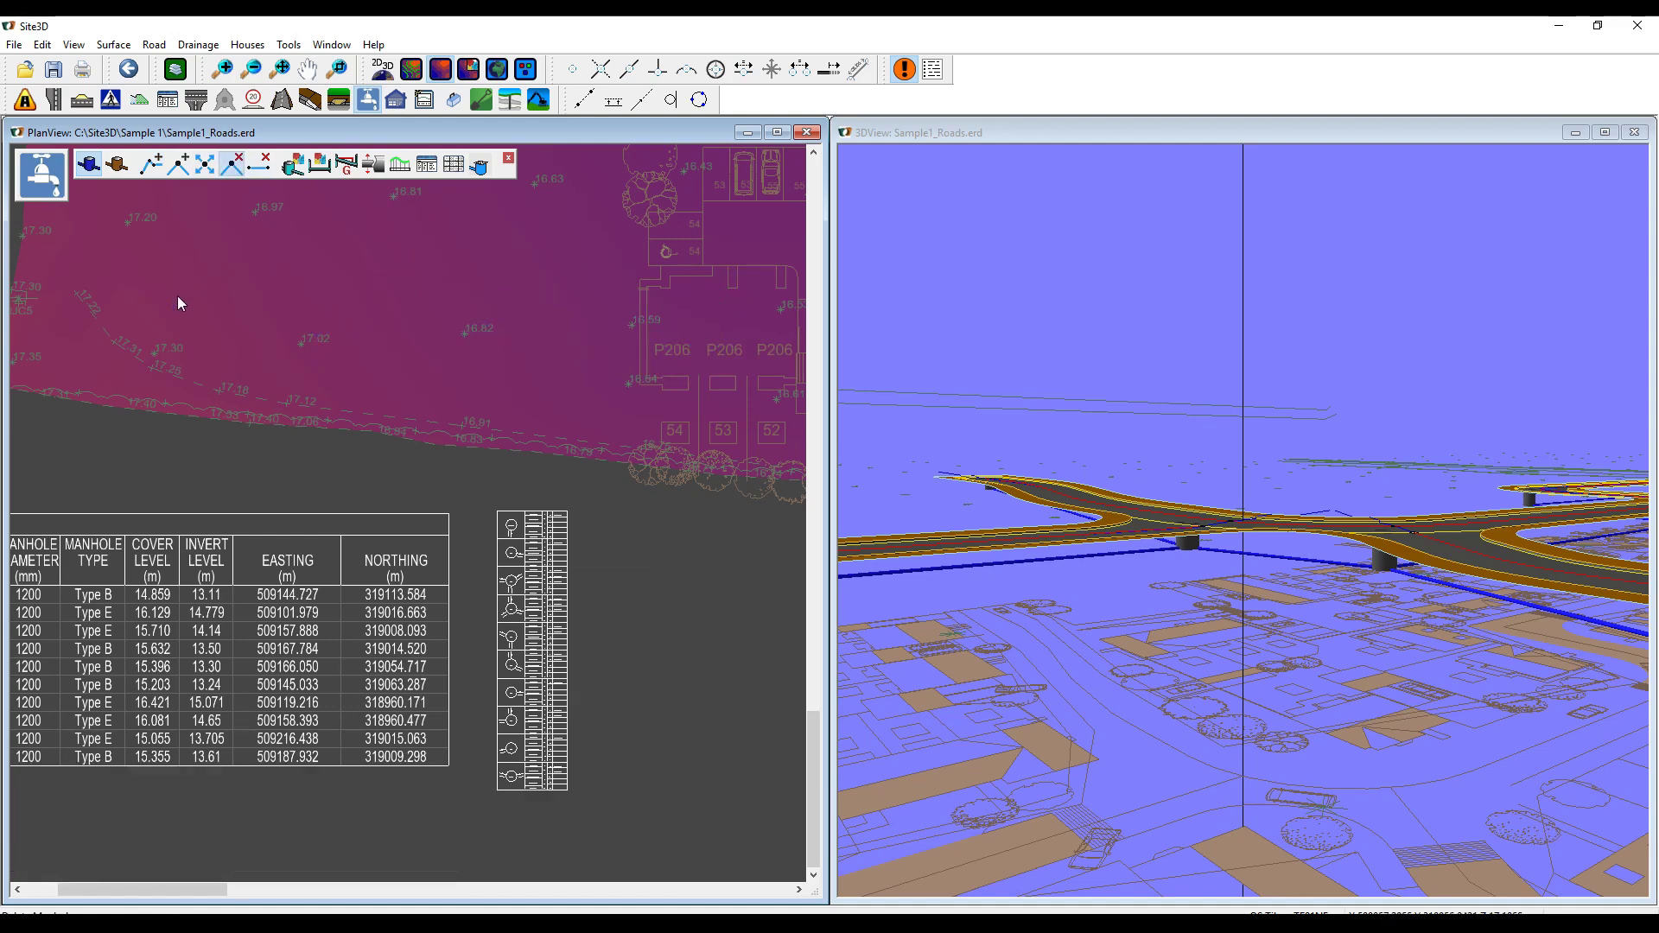
right_click(360, 264)
click(260, 269)
scroll(507, 374, down, 1)
scroll(527, 396, down, 1)
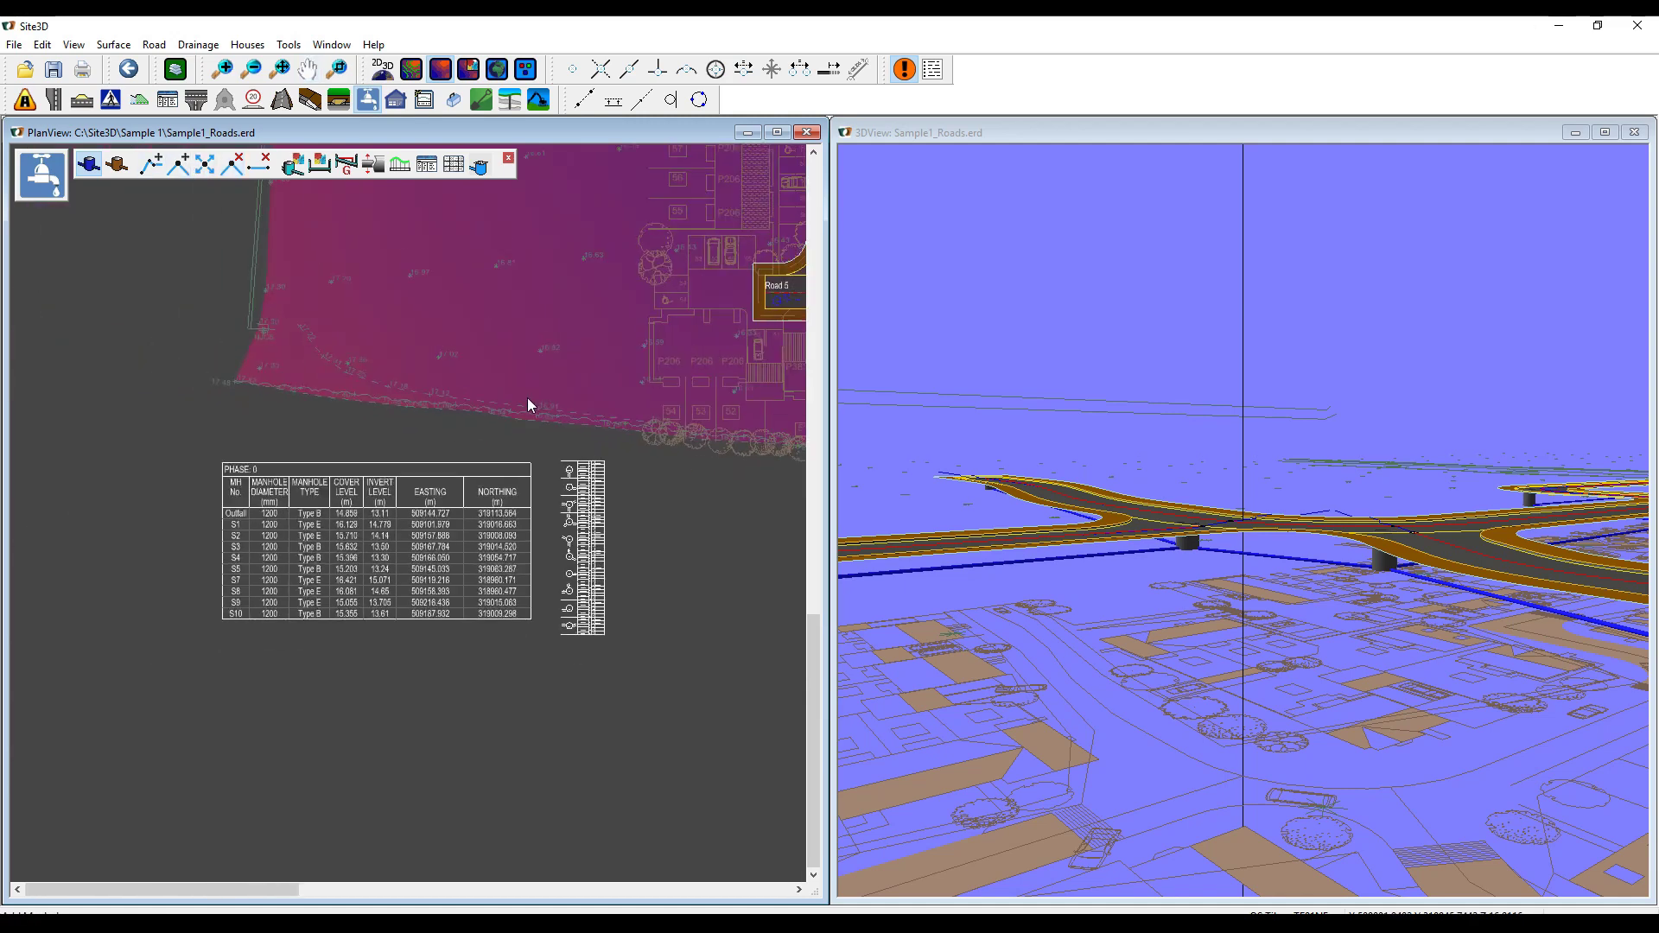
middle_drag(666, 351, 514, 470)
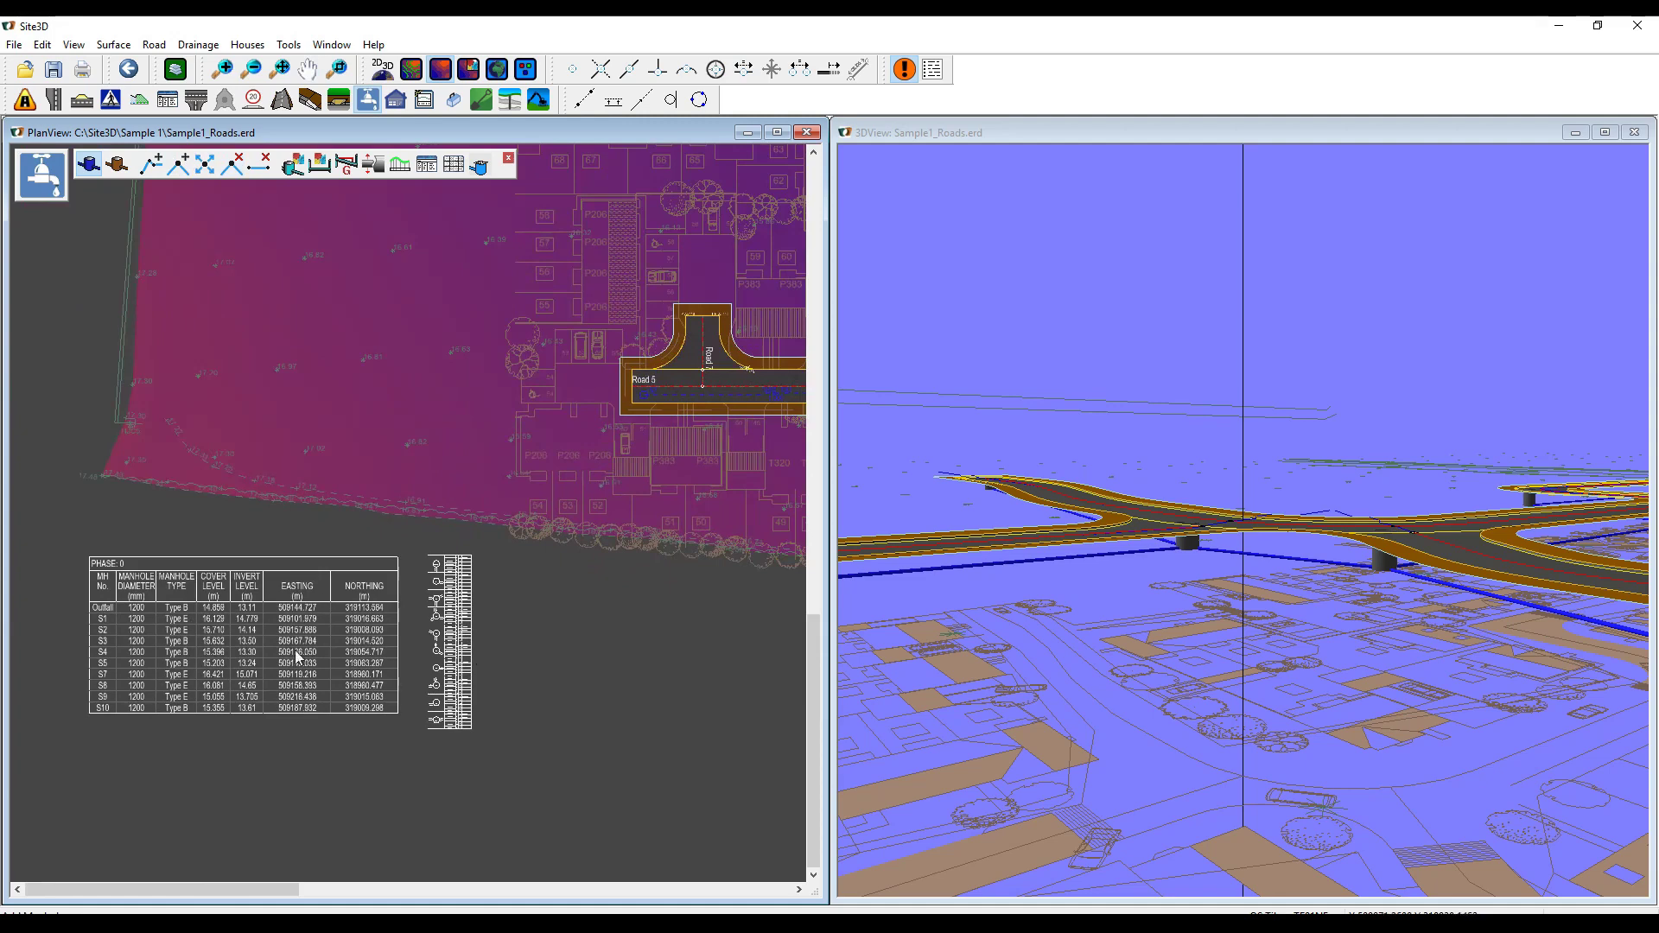
scroll(430, 579, down, 1)
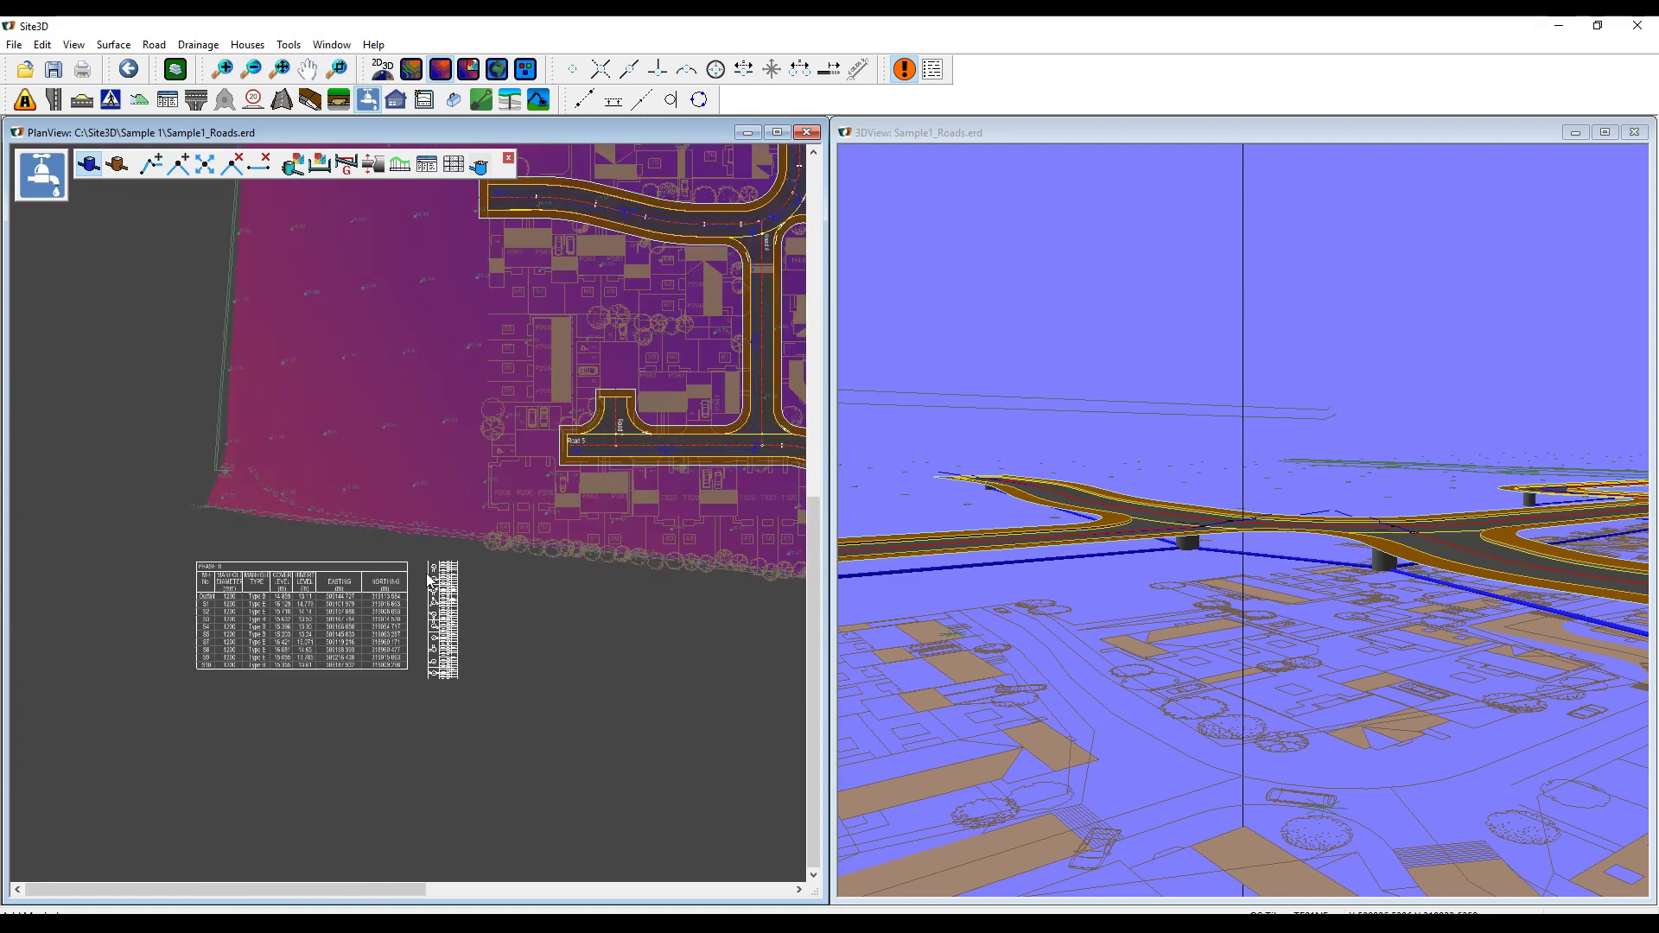
mouse_move(499, 484)
middle_down()
mouse_move(456, 507)
mouse_move(396, 582)
middle_up()
scroll(397, 581, down, 1)
mouse_move(484, 419)
middle_down()
mouse_move(429, 570)
mouse_move(443, 530)
middle_up()
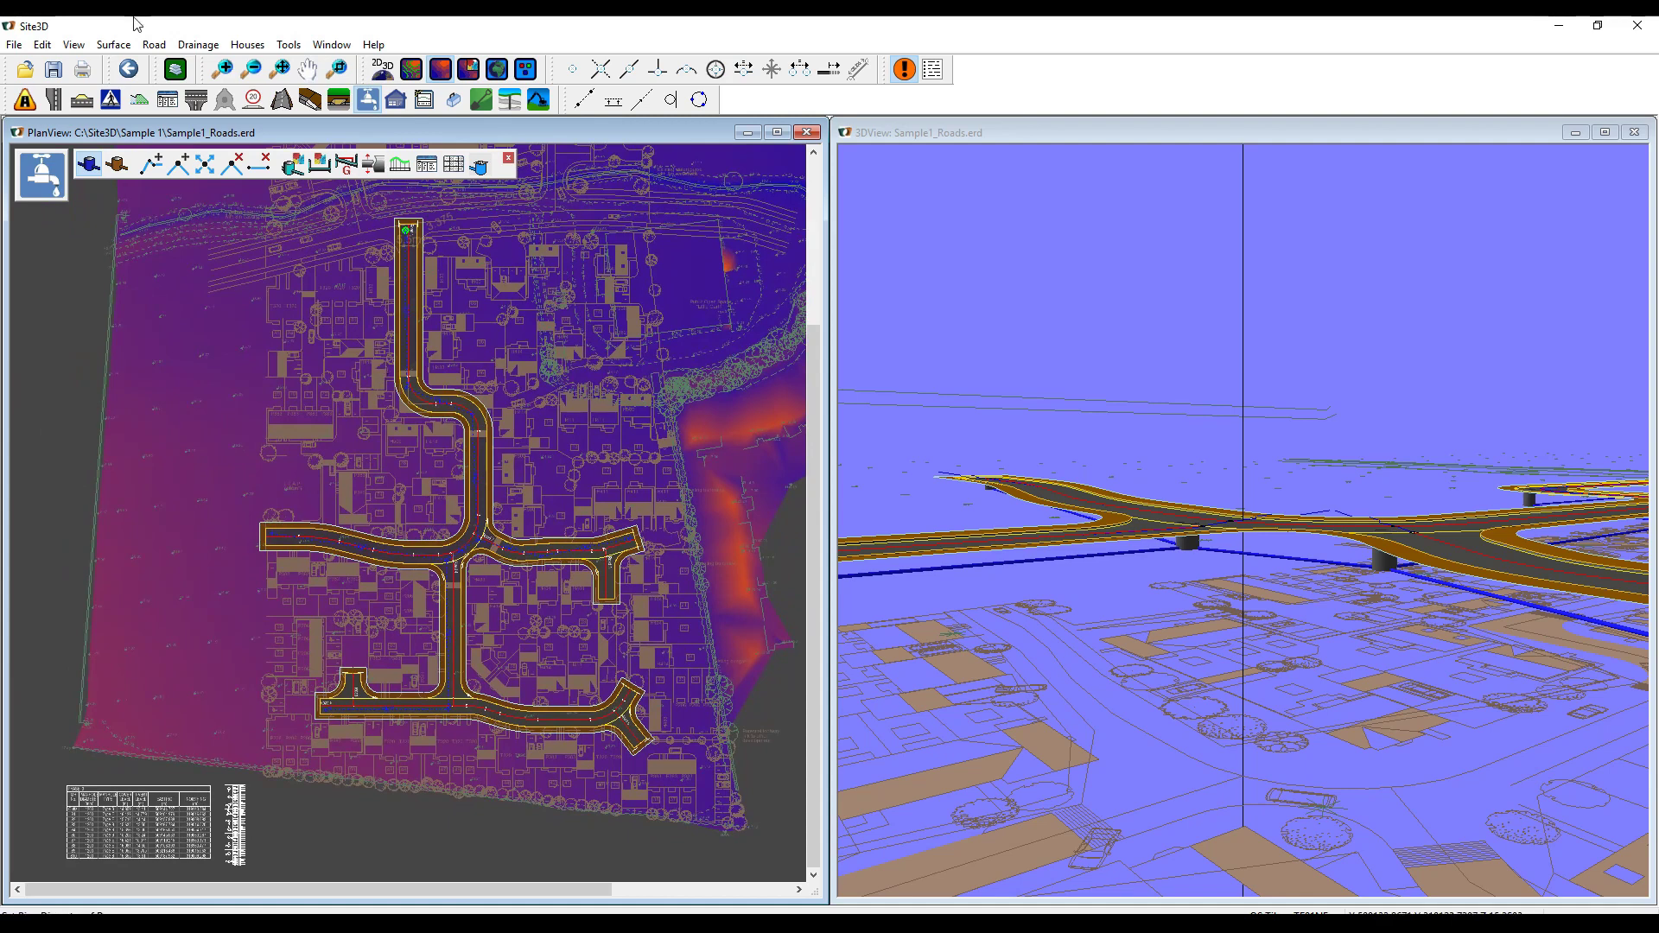
- Save As Microdrainage Project (*.mdx) and select Surface Network 1 in the Drainage Networks check
click(14, 46)
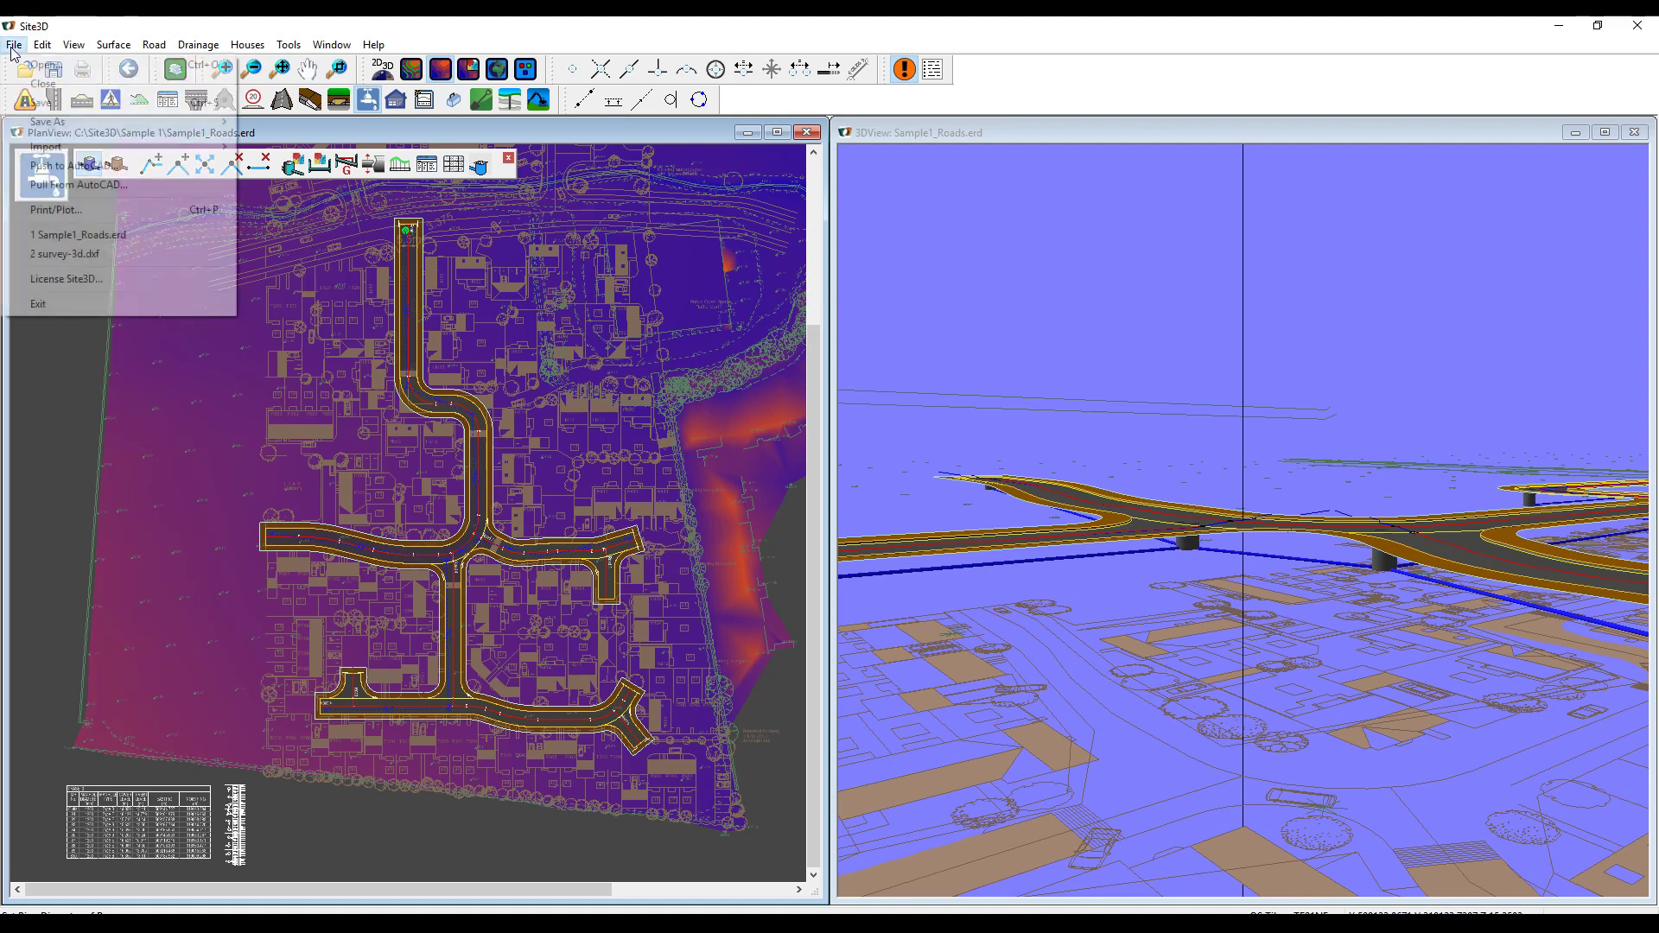
mouse_move(90, 128)
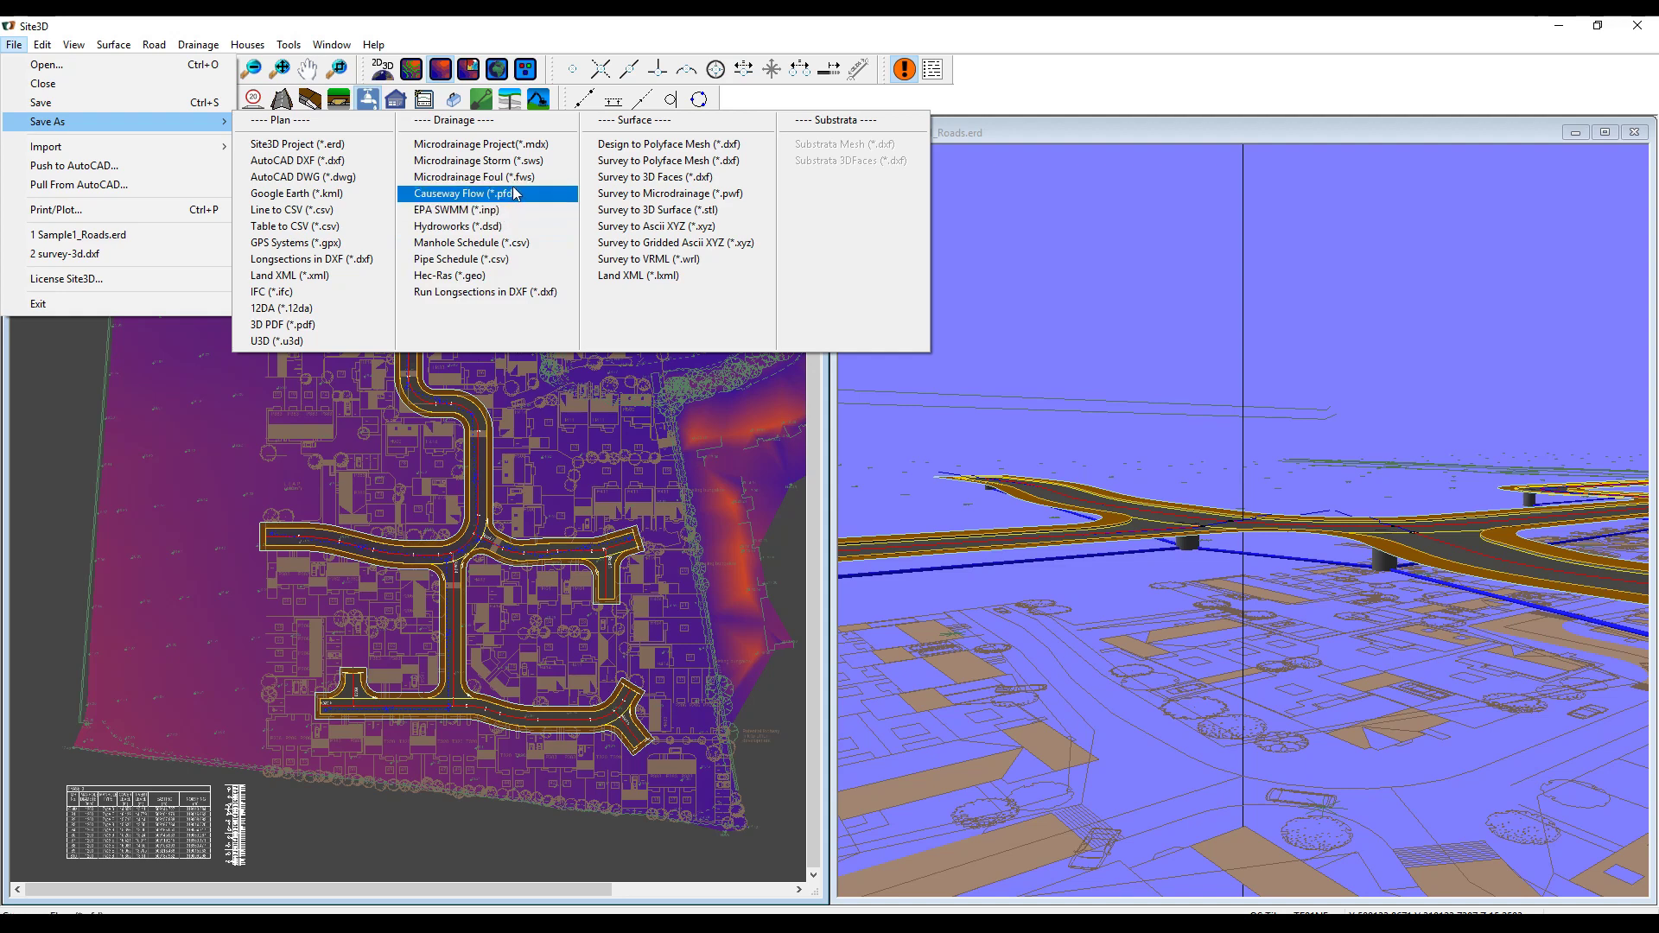
click(529, 151)
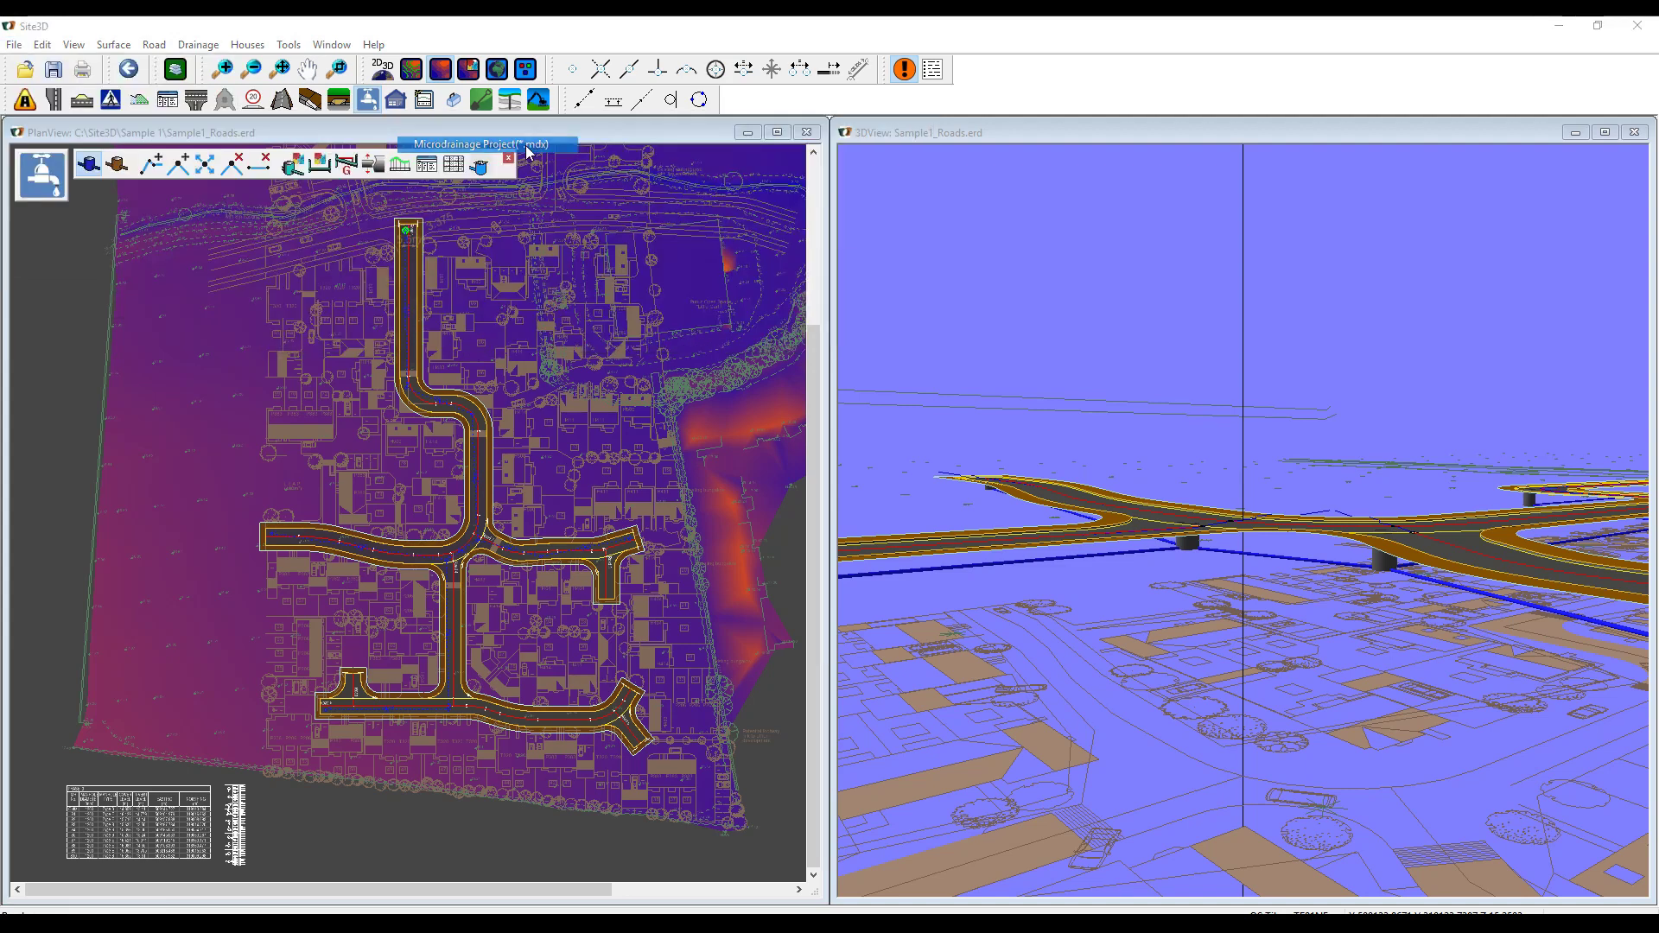
click(588, 355)
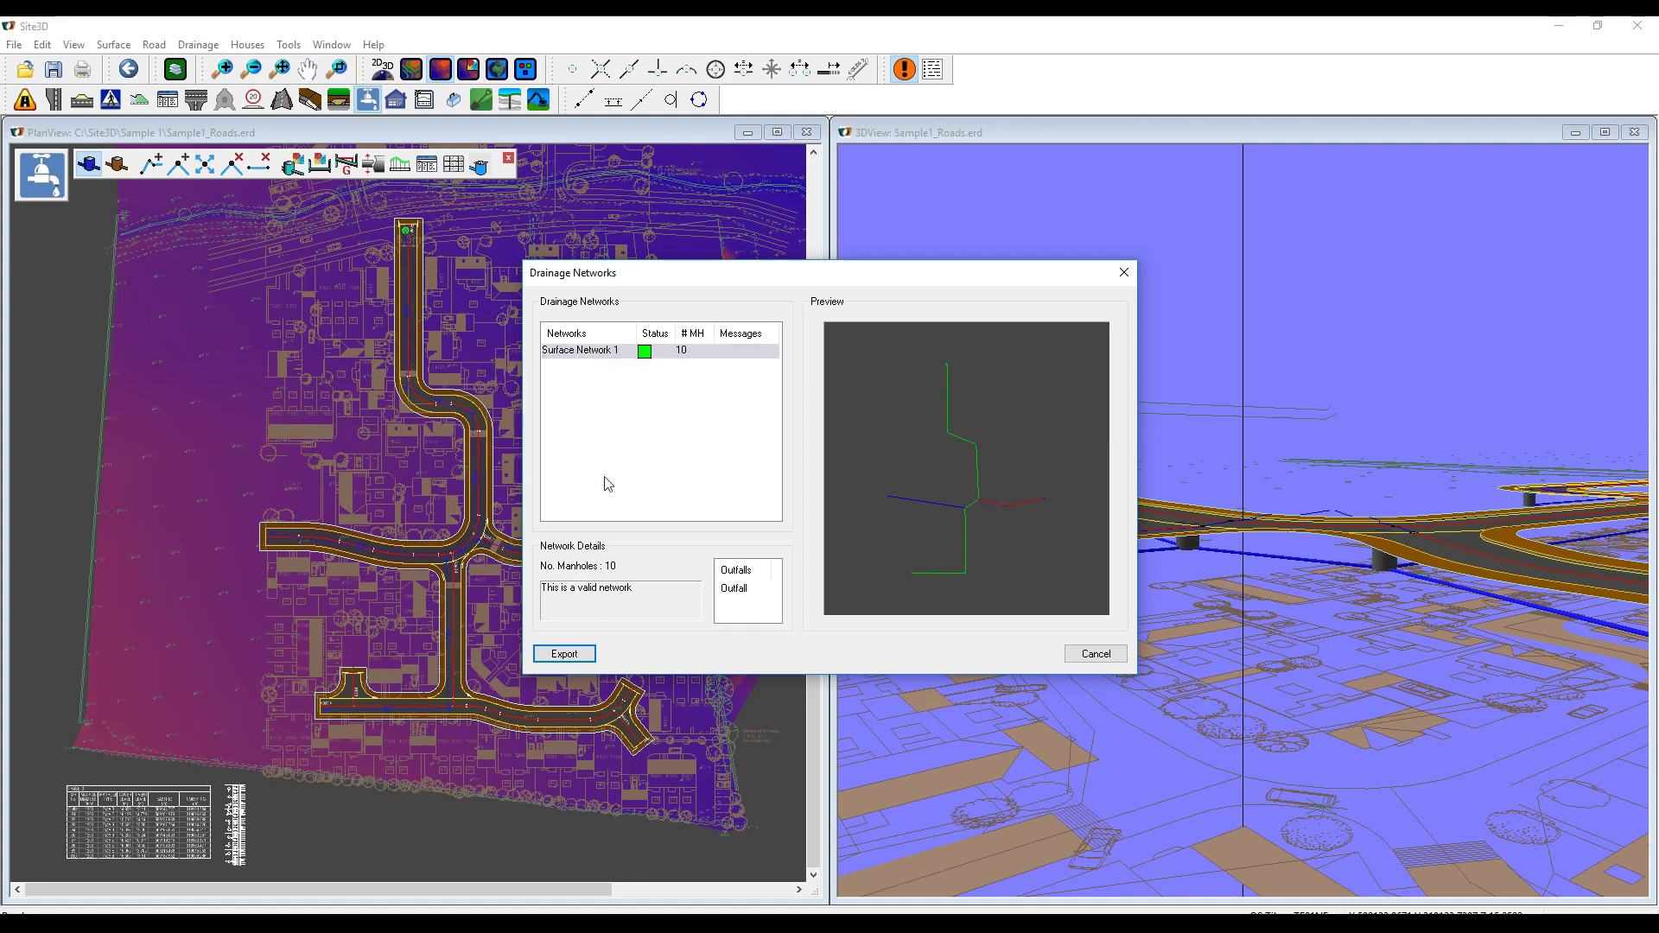
- Export Surface Network 1 as Microdrainage file Sample1_Roads.mdx in the Sample 1 folder
click(590, 354)
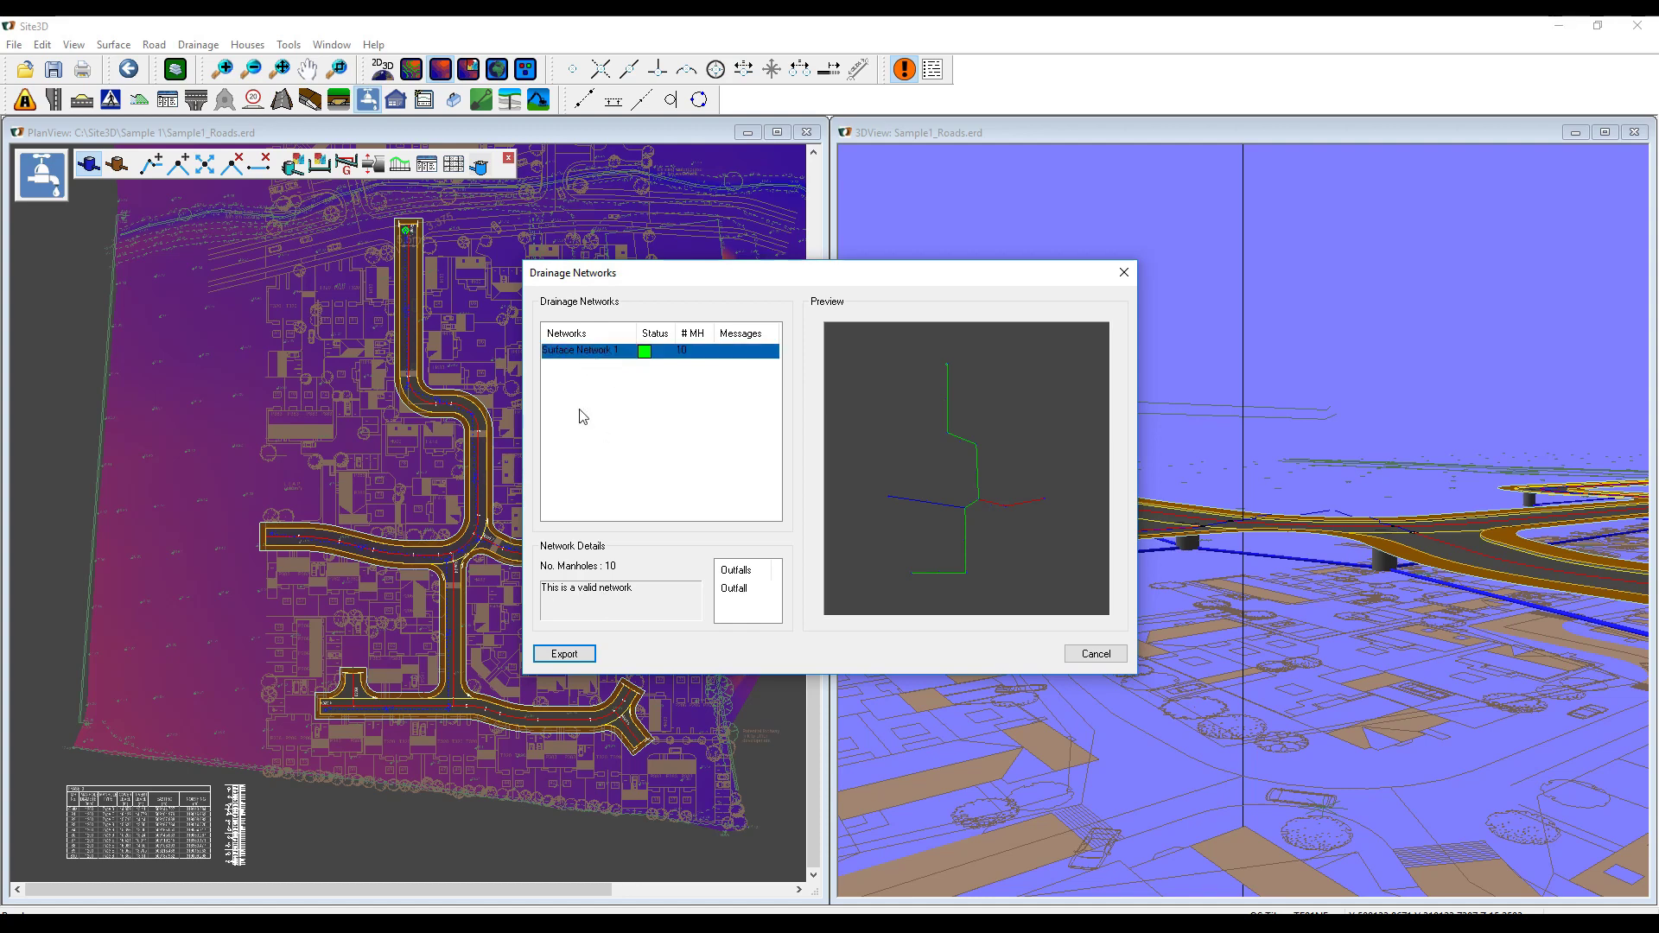
click(566, 655)
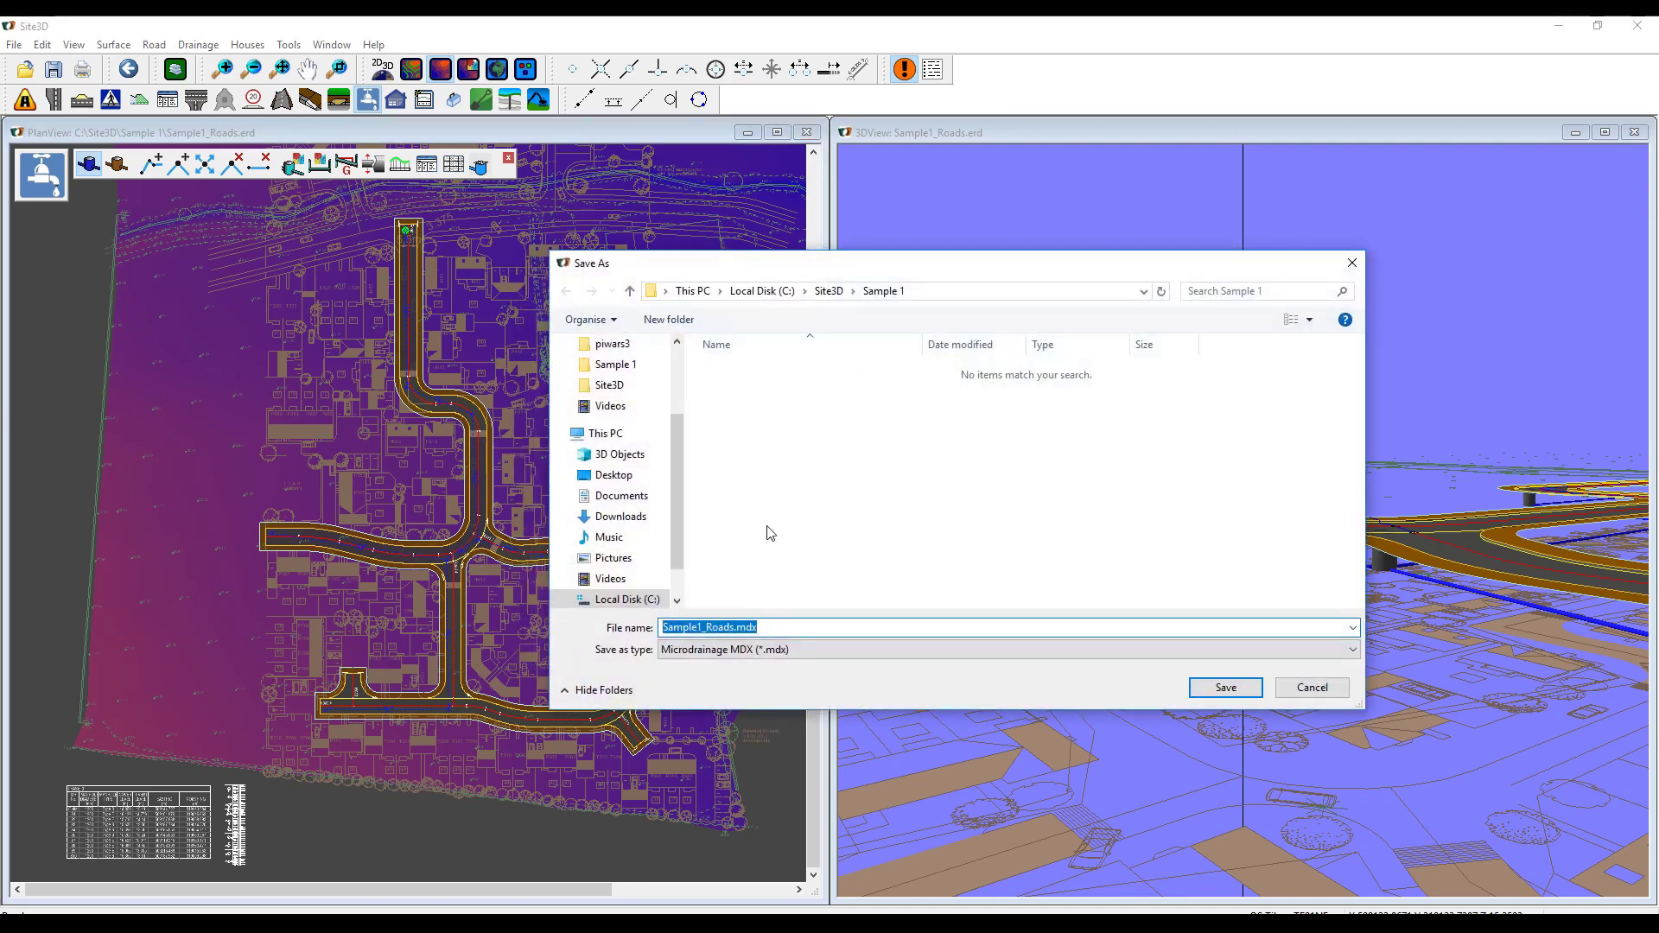
click(1224, 687)
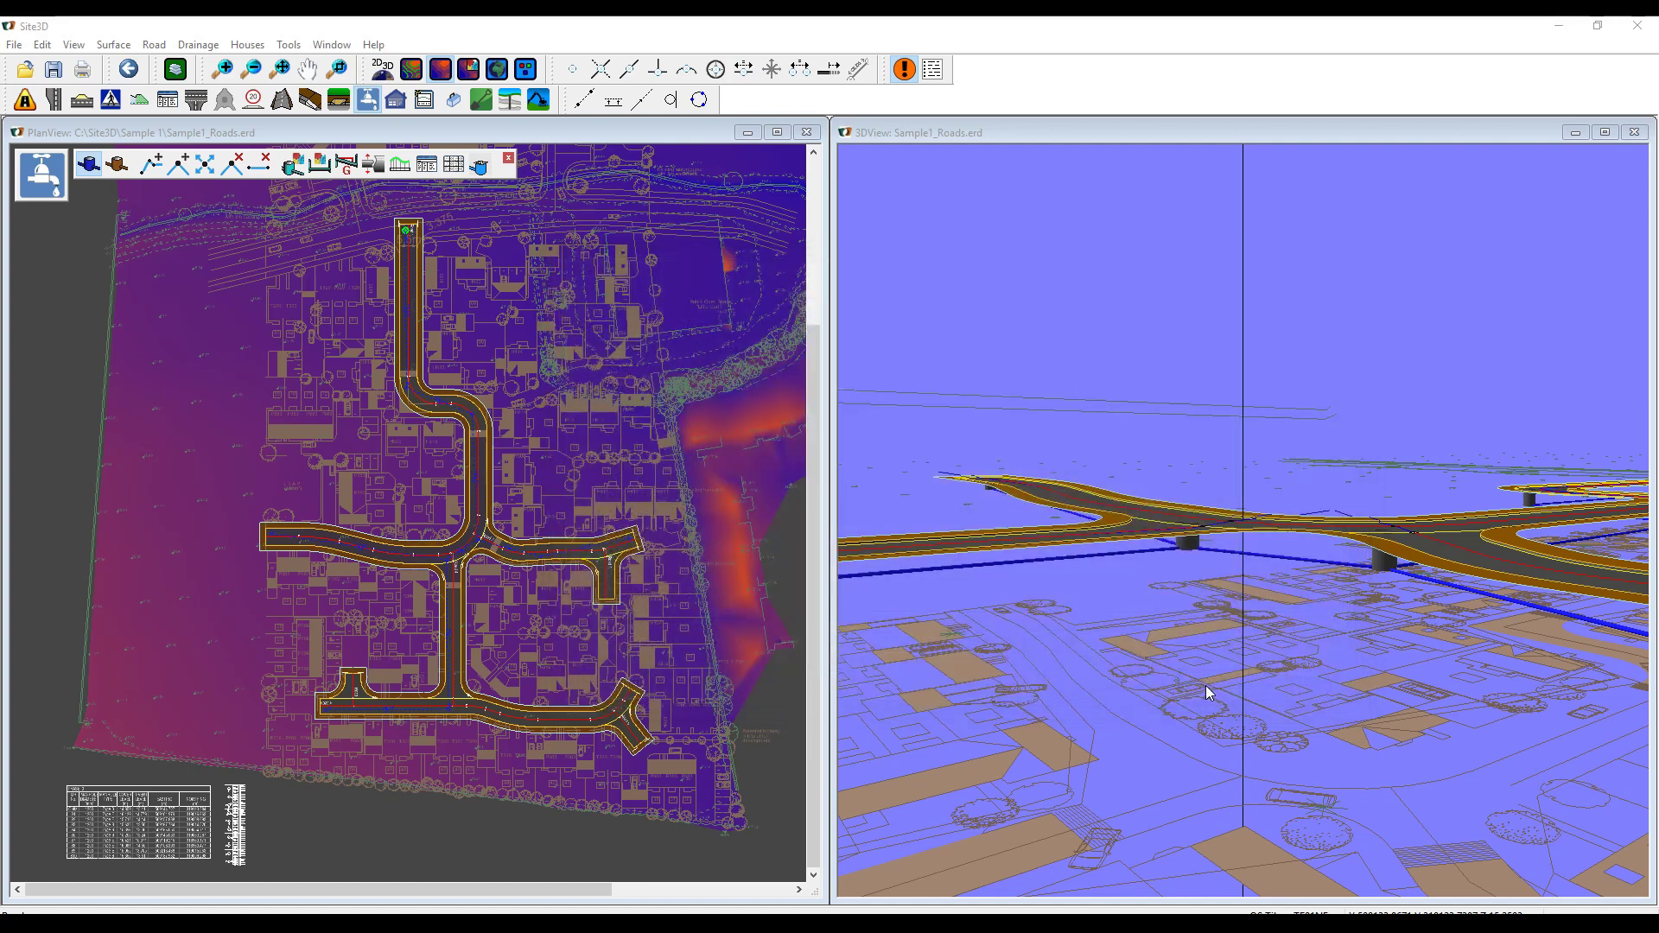